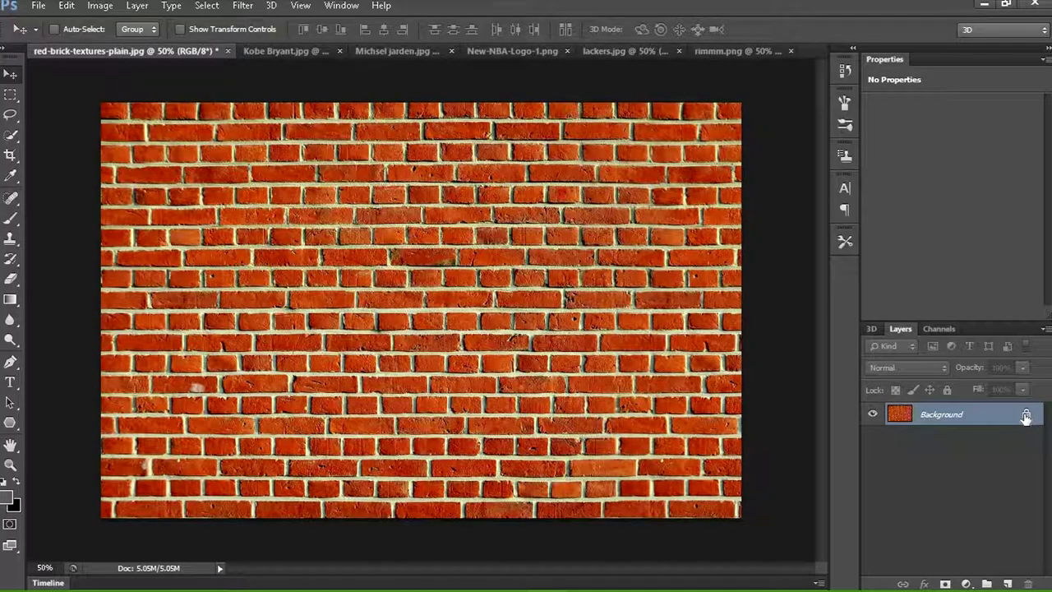
# Convert the brick texture's locked Background into an editable layer.
pyautogui.doubleClick(1025, 416)
# Name the unlocked layer Layer 0 and make the brick wall grayscale with Black & White.
pyautogui.click(649, 180)
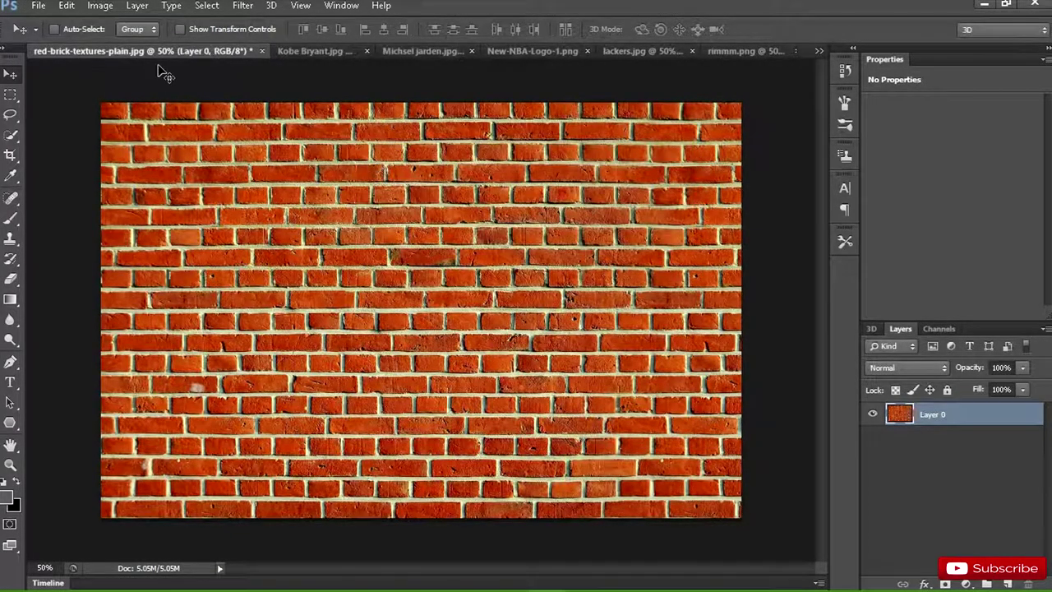
pyautogui.click(101, 7)
pyautogui.moveTo(123, 45)
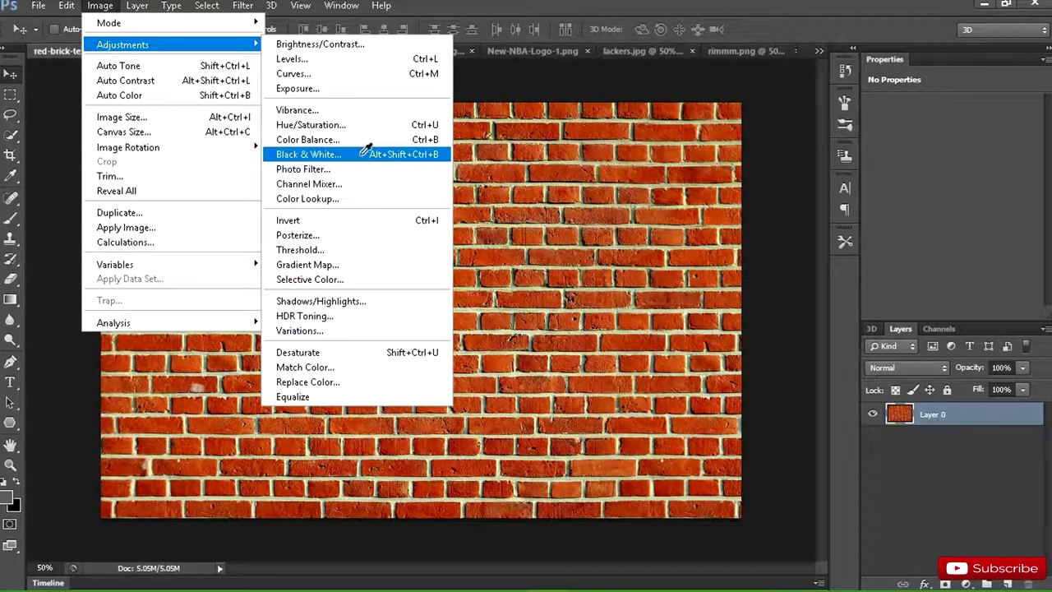
pyautogui.click(362, 153)
pyautogui.click(643, 88)
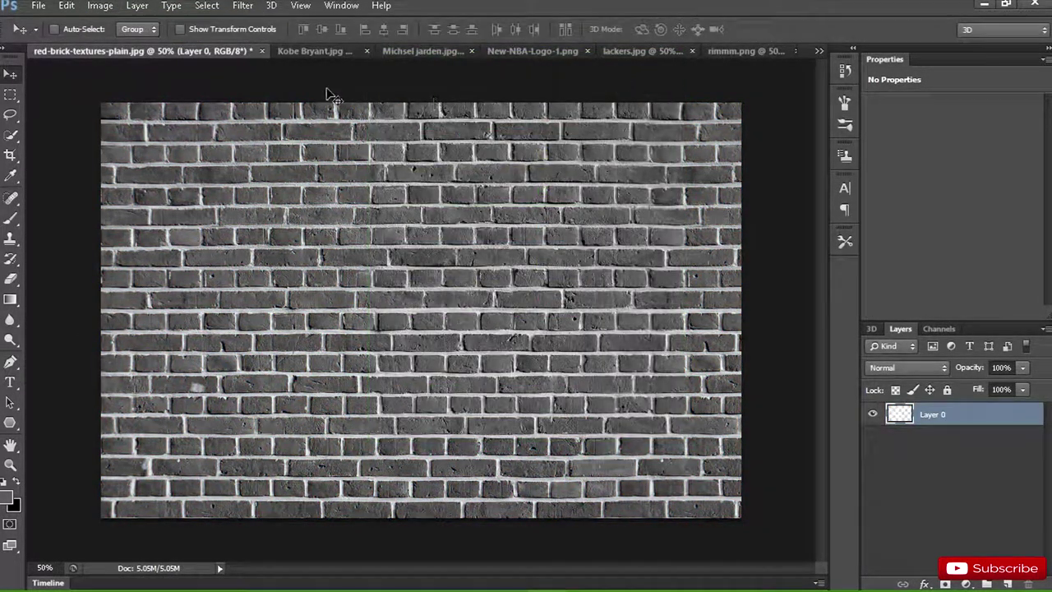
# Place the Kobe cutout on the brick wall, enlarged to about 150% and nudged left.
pyautogui.click(312, 51)
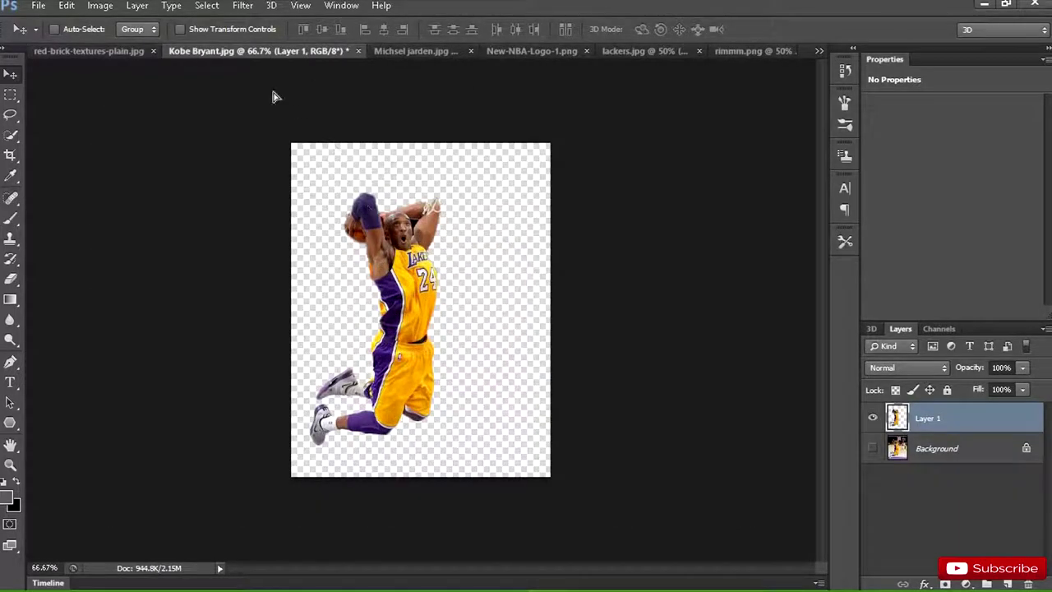
pyautogui.moveTo(129, 54); pyautogui.dragTo(289, 264)
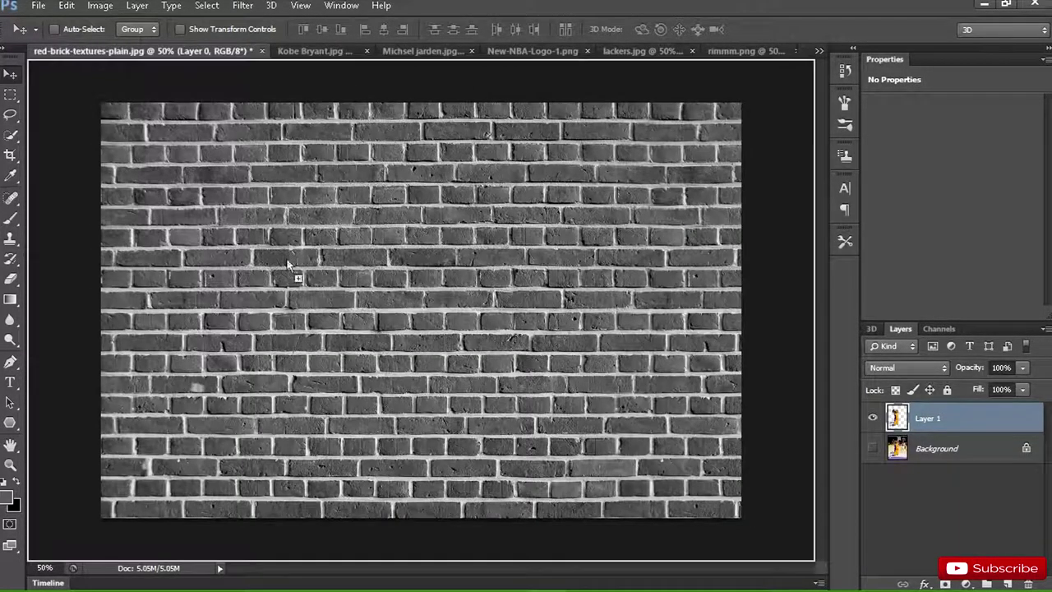
pyautogui.moveTo(261, 331); pyautogui.dragTo(263, 332)
pyautogui.hotkey('ctrl', 't')
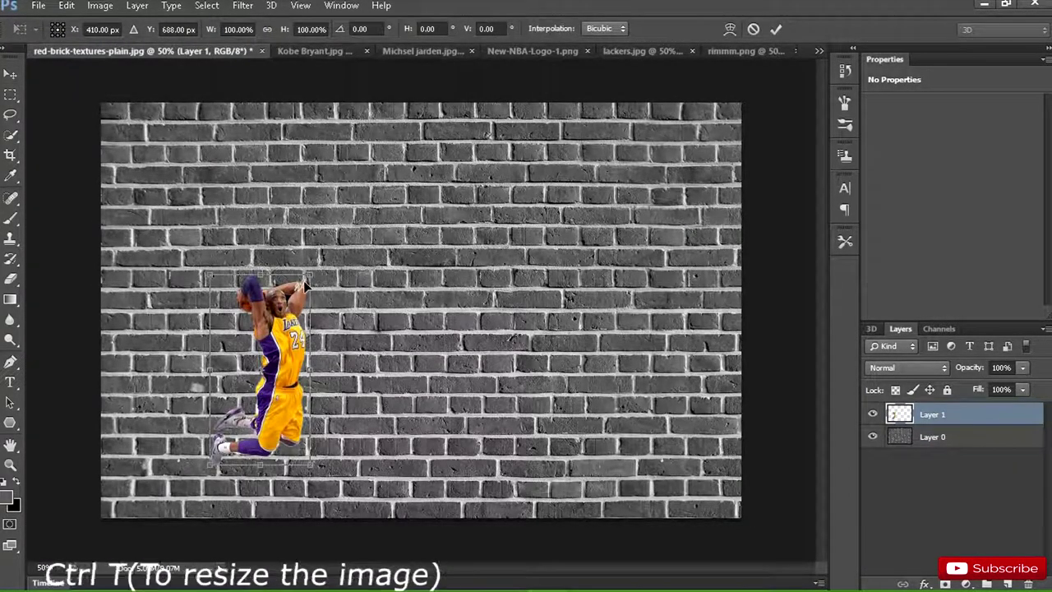
pyautogui.moveTo(319, 261); pyautogui.dragTo(362, 216)
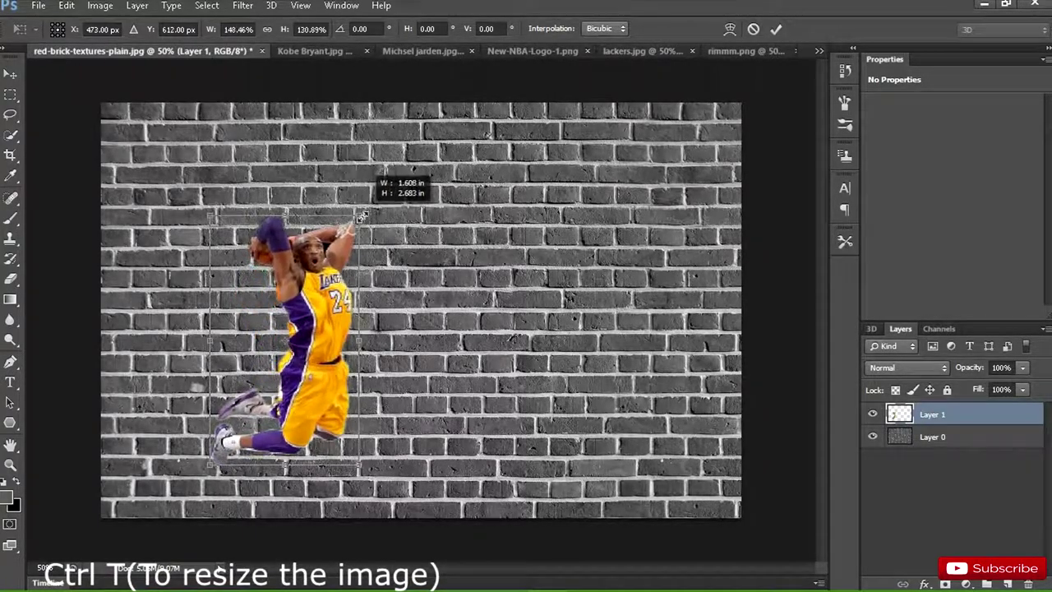
pyautogui.moveTo(312, 297); pyautogui.dragTo(302, 299)
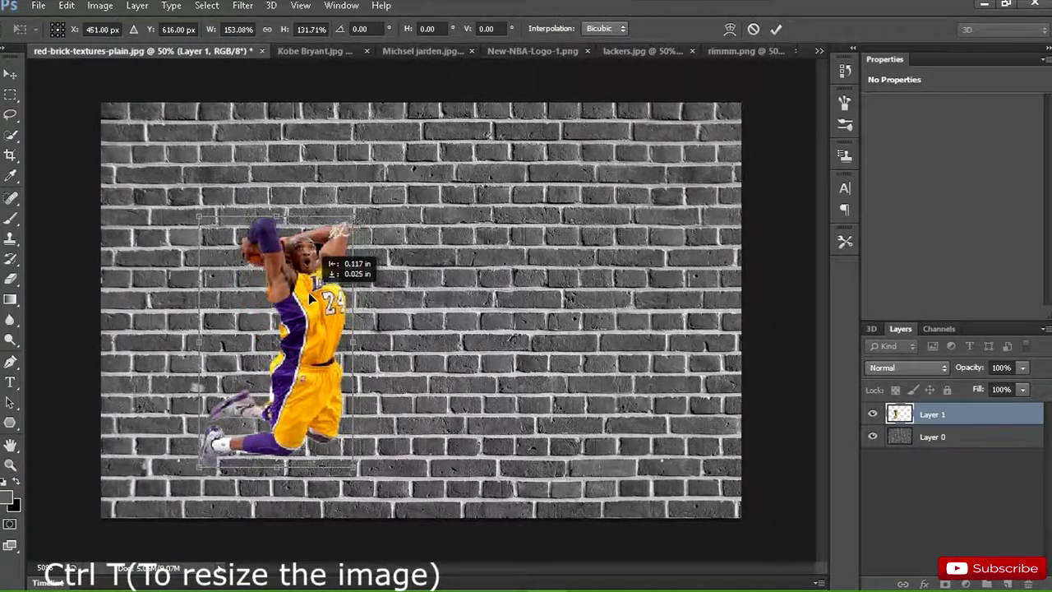
pyautogui.click(777, 30)
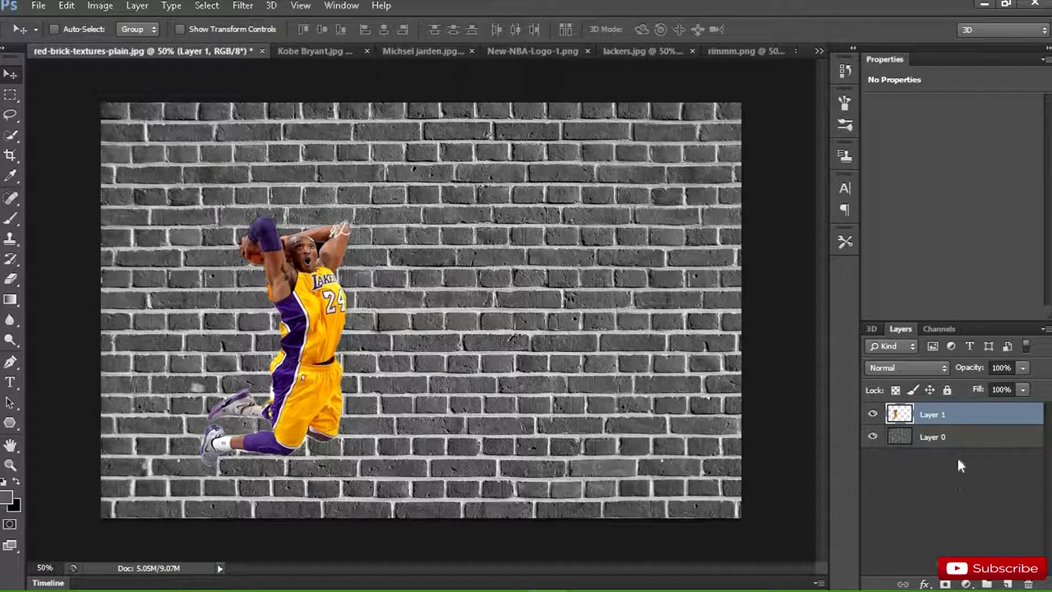
pyautogui.rightClick(945, 417)
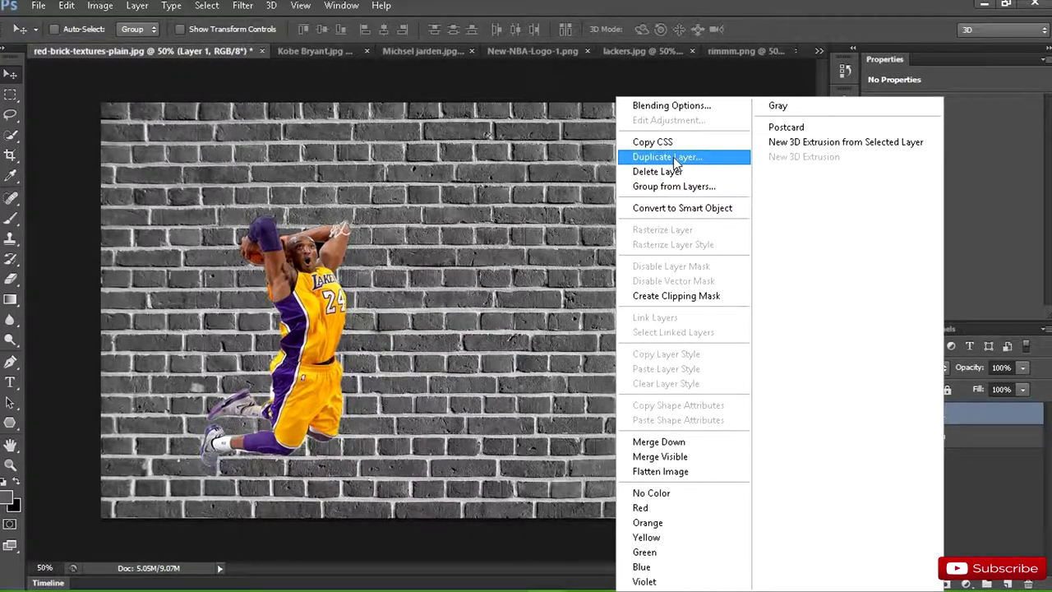
# Duplicate the Kobe layer as Layer 1 copy and reselect the original Layer 1.
pyautogui.click(673, 157)
pyautogui.click(663, 170)
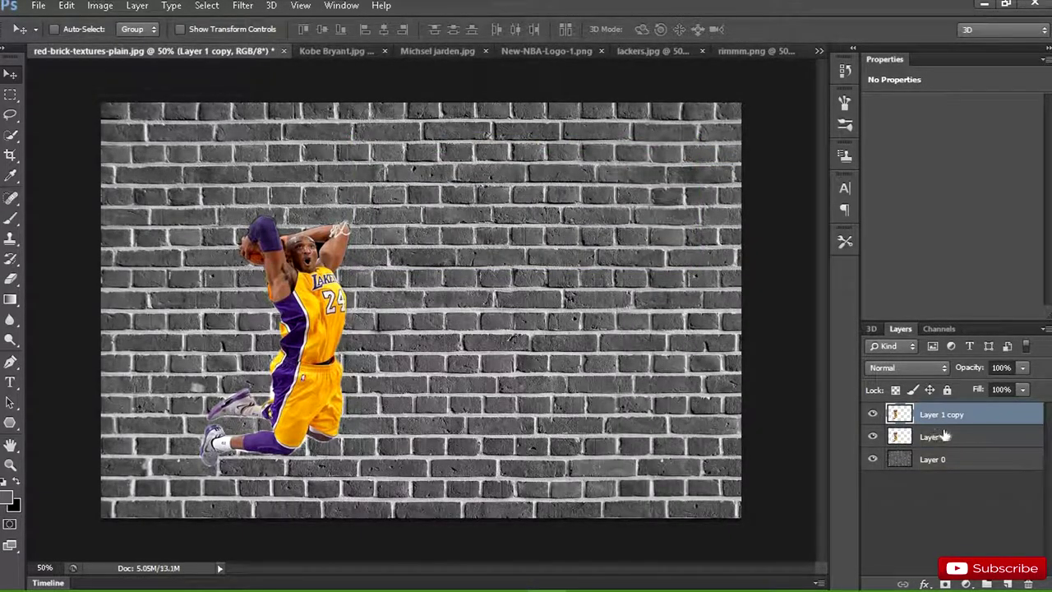
pyautogui.click(943, 439)
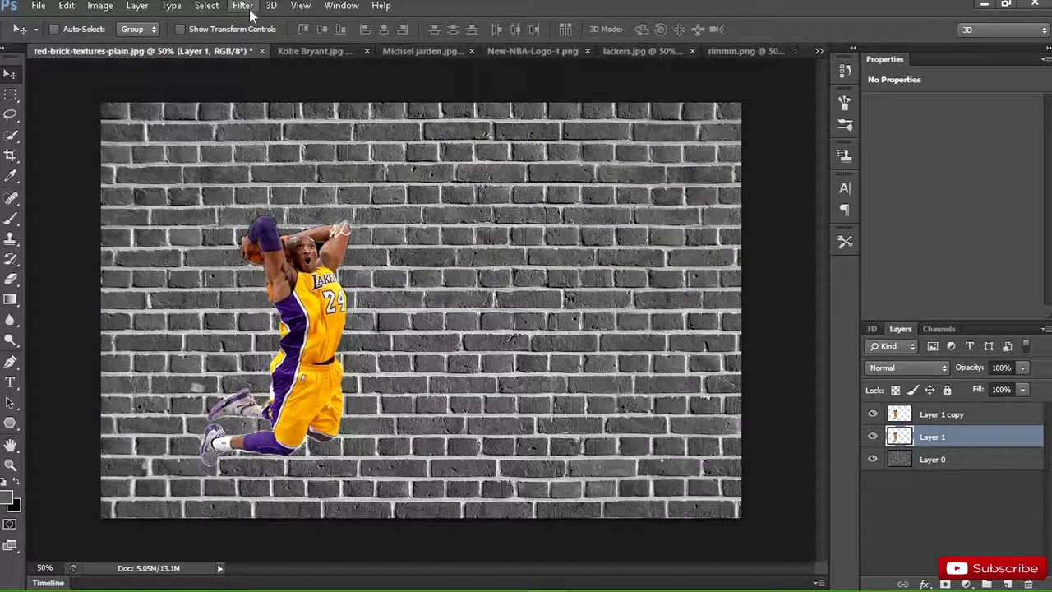
# Give Layer 1 a 4 px black stroke layer effect.
pyautogui.click(243, 6)
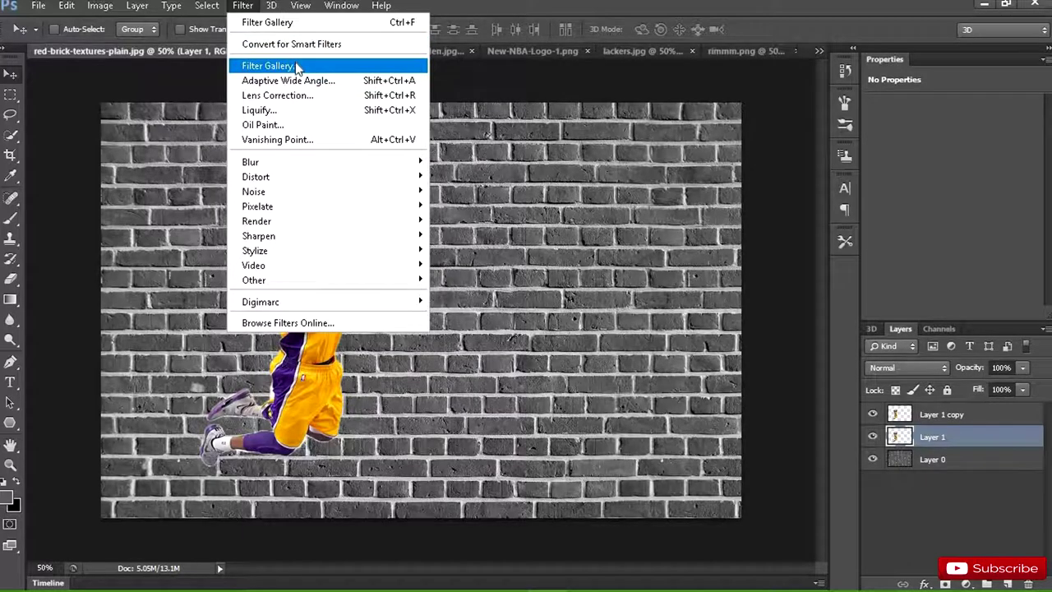
pyautogui.click(842, 444)
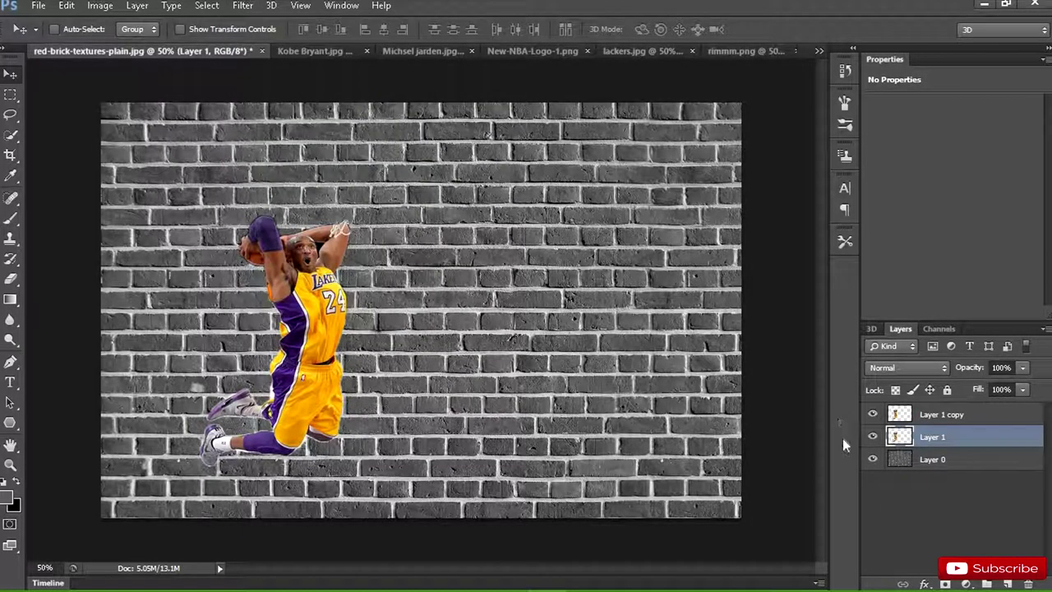
pyautogui.click(924, 584)
pyautogui.click(824, 355)
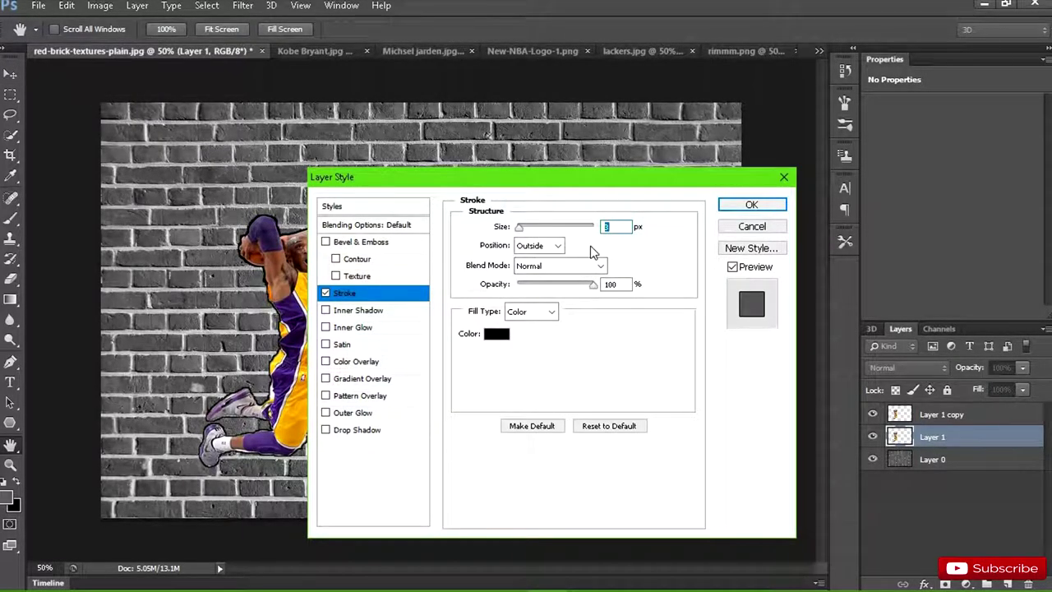
pyautogui.write('4')
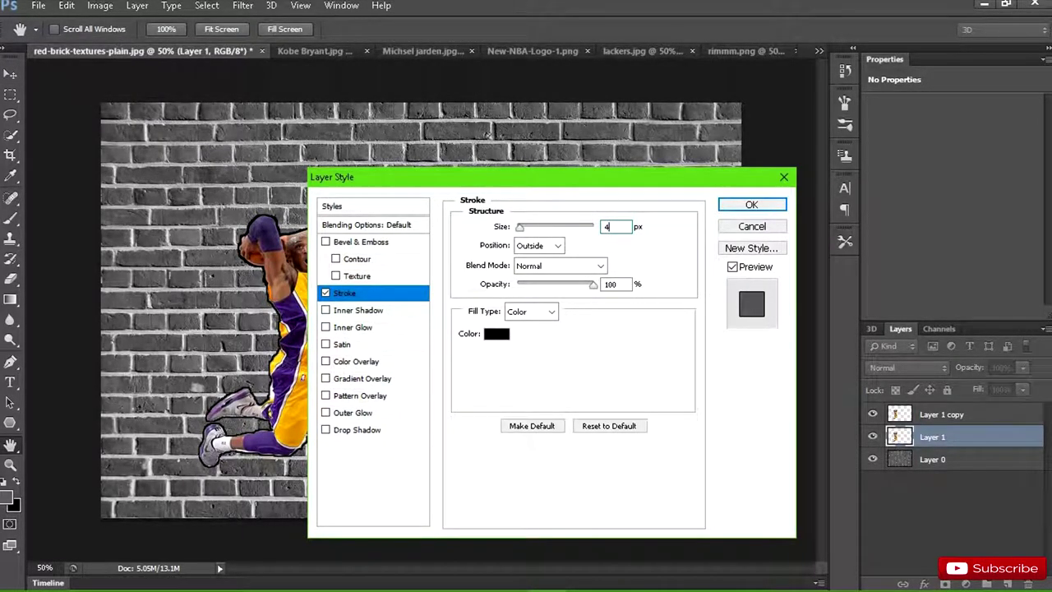
pyautogui.press('Return')
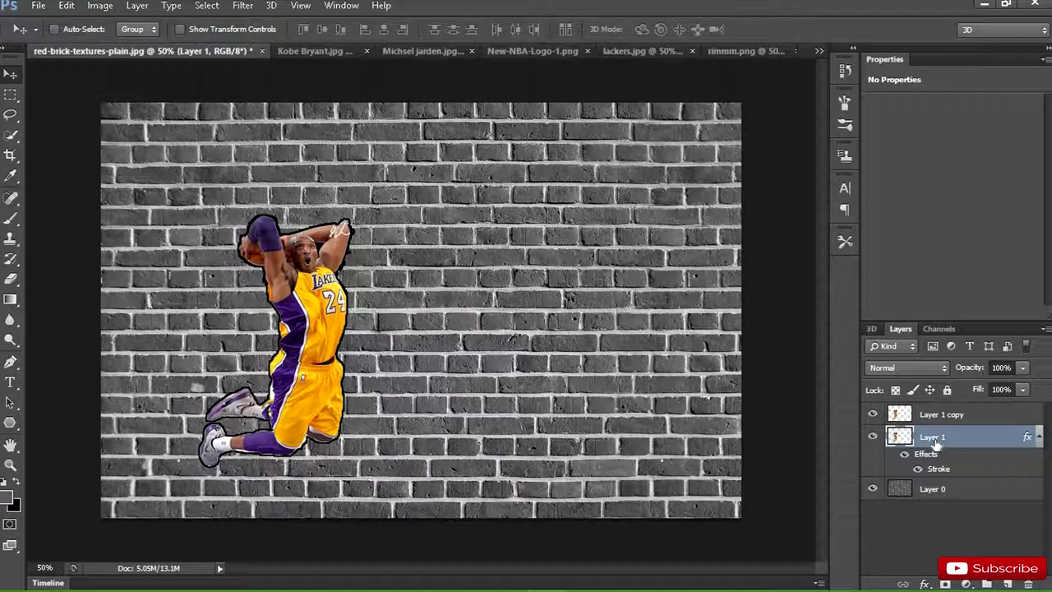
# Apply a Filter Gallery effect to the outlined Layer 1.
pyautogui.click(238, 7)
pyautogui.press('Escape')
pyautogui.click(243, 10)
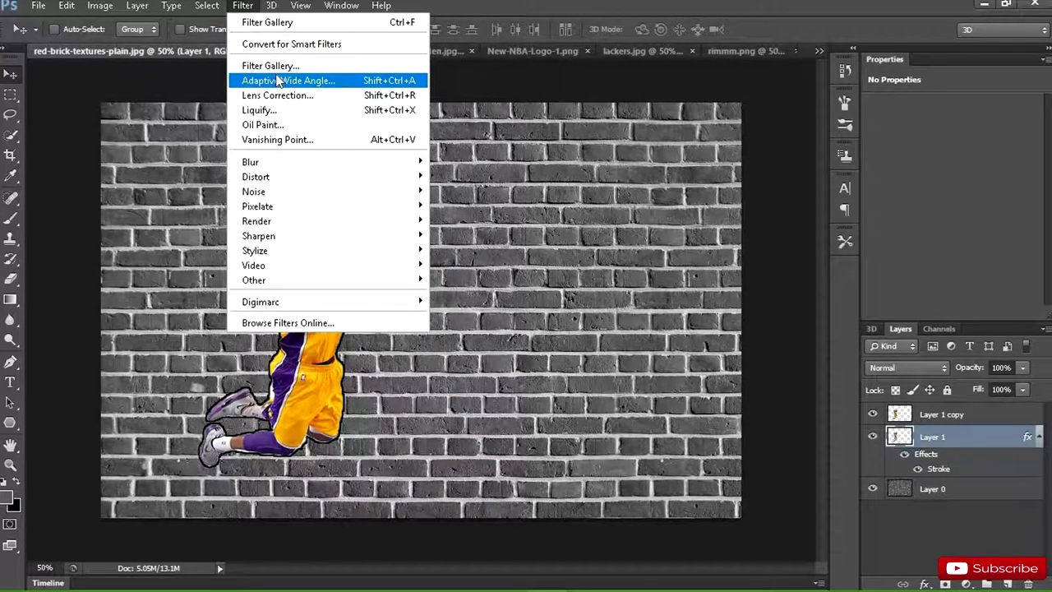
pyautogui.click(270, 65)
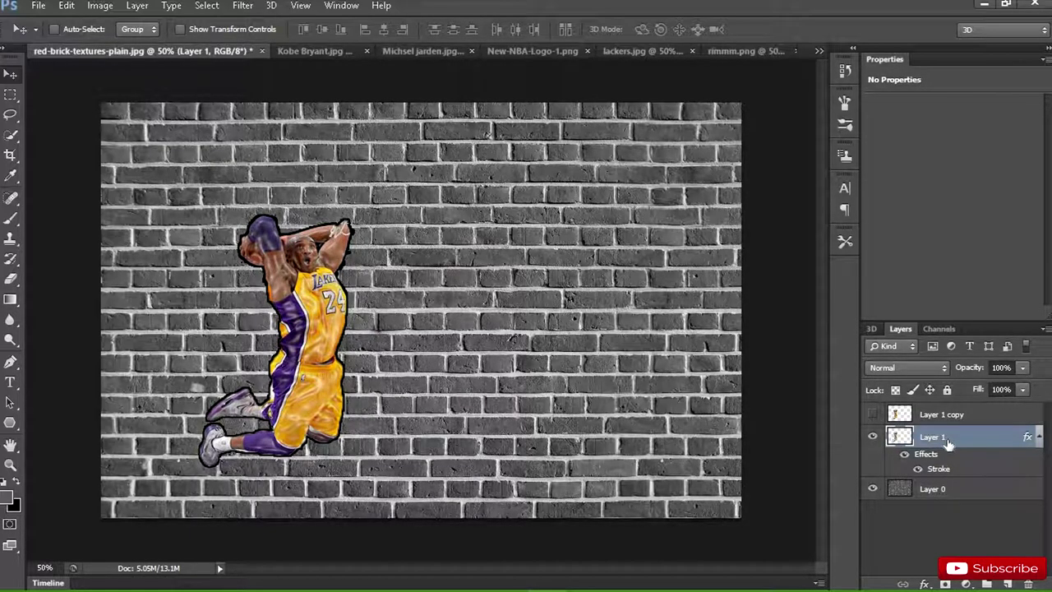
# Show Layer 1 copy again, select it, and open it in Liquify.
pyautogui.click(873, 415)
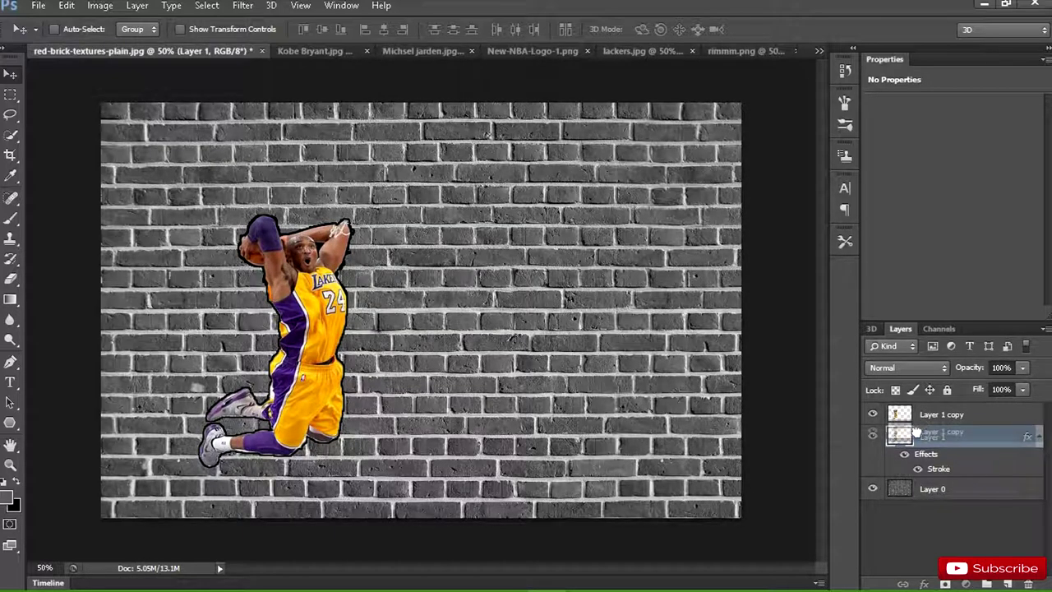
pyautogui.click(929, 414)
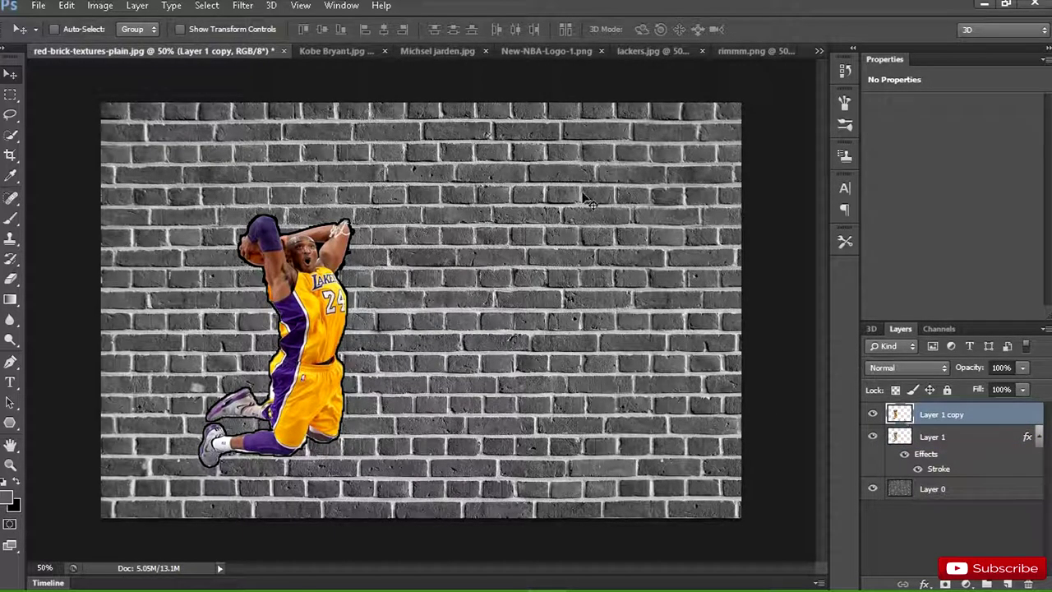
pyautogui.click(244, 7)
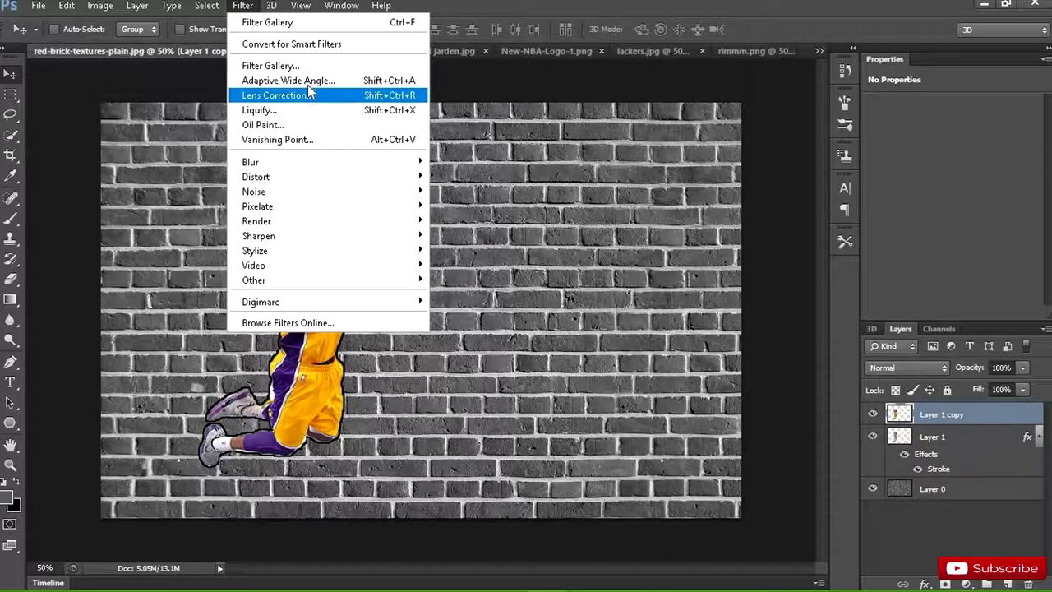
pyautogui.click(305, 111)
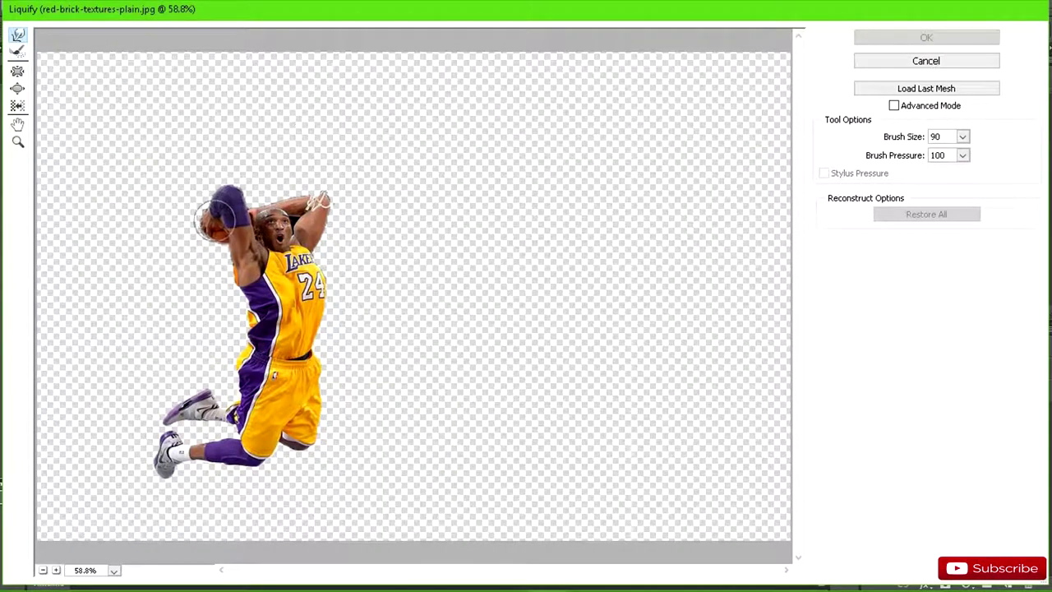
# Forward-warp the ball, head, arm and purple band into swirls, apply, and add a layer mask.
pyautogui.moveTo(218, 216)
pyautogui.mouseDown()
pyautogui.moveTo(171, 212)
pyautogui.moveTo(212, 172)
pyautogui.moveTo(213, 212)
pyautogui.moveTo(210, 197)
pyautogui.moveTo(246, 160)
pyautogui.moveTo(235, 106)
pyautogui.moveTo(275, 193)
pyautogui.moveTo(329, 133)
pyautogui.mouseUp()
pyautogui.moveTo(321, 197)
pyautogui.mouseDown()
pyautogui.moveTo(301, 106)
pyautogui.moveTo(312, 164)
pyautogui.moveTo(381, 157)
pyautogui.moveTo(369, 148)
pyautogui.moveTo(388, 160)
pyautogui.moveTo(308, 321)
pyautogui.moveTo(361, 275)
pyautogui.moveTo(403, 177)
pyautogui.moveTo(386, 165)
pyautogui.moveTo(276, 316)
pyautogui.moveTo(425, 258)
pyautogui.moveTo(345, 263)
pyautogui.moveTo(424, 205)
pyautogui.moveTo(330, 351)
pyautogui.moveTo(403, 301)
pyautogui.moveTo(399, 291)
pyautogui.moveTo(389, 311)
pyautogui.moveTo(411, 277)
pyautogui.moveTo(399, 258)
pyautogui.moveTo(222, 301)
pyautogui.moveTo(255, 302)
pyautogui.moveTo(176, 258)
pyautogui.moveTo(183, 224)
pyautogui.moveTo(168, 263)
pyautogui.moveTo(189, 251)
pyautogui.moveTo(164, 261)
pyautogui.moveTo(198, 309)
pyautogui.moveTo(169, 324)
pyautogui.moveTo(263, 349)
pyautogui.moveTo(164, 347)
pyautogui.moveTo(144, 317)
pyautogui.moveTo(164, 287)
pyautogui.moveTo(328, 366)
pyautogui.moveTo(141, 388)
pyautogui.moveTo(141, 376)
pyautogui.moveTo(238, 358)
pyautogui.moveTo(77, 370)
pyautogui.moveTo(411, 384)
pyautogui.moveTo(386, 341)
pyautogui.moveTo(345, 353)
pyautogui.moveTo(302, 427)
pyautogui.moveTo(369, 469)
pyautogui.moveTo(283, 497)
pyautogui.moveTo(325, 430)
pyautogui.moveTo(306, 488)
pyautogui.moveTo(213, 460)
pyautogui.moveTo(267, 459)
pyautogui.moveTo(245, 535)
pyautogui.moveTo(172, 463)
pyautogui.moveTo(132, 448)
pyautogui.moveTo(140, 431)
pyautogui.moveTo(197, 434)
pyautogui.moveTo(156, 415)
pyautogui.moveTo(147, 386)
pyautogui.moveTo(253, 397)
pyautogui.moveTo(132, 386)
pyautogui.moveTo(91, 444)
pyautogui.moveTo(99, 473)
pyautogui.moveTo(215, 493)
pyautogui.moveTo(247, 487)
pyautogui.moveTo(262, 460)
pyautogui.moveTo(187, 492)
pyautogui.mouseUp()
pyautogui.moveTo(169, 345)
pyautogui.mouseDown()
pyautogui.moveTo(115, 316)
pyautogui.moveTo(152, 300)
pyautogui.moveTo(130, 265)
pyautogui.moveTo(138, 224)
pyautogui.mouseUp()
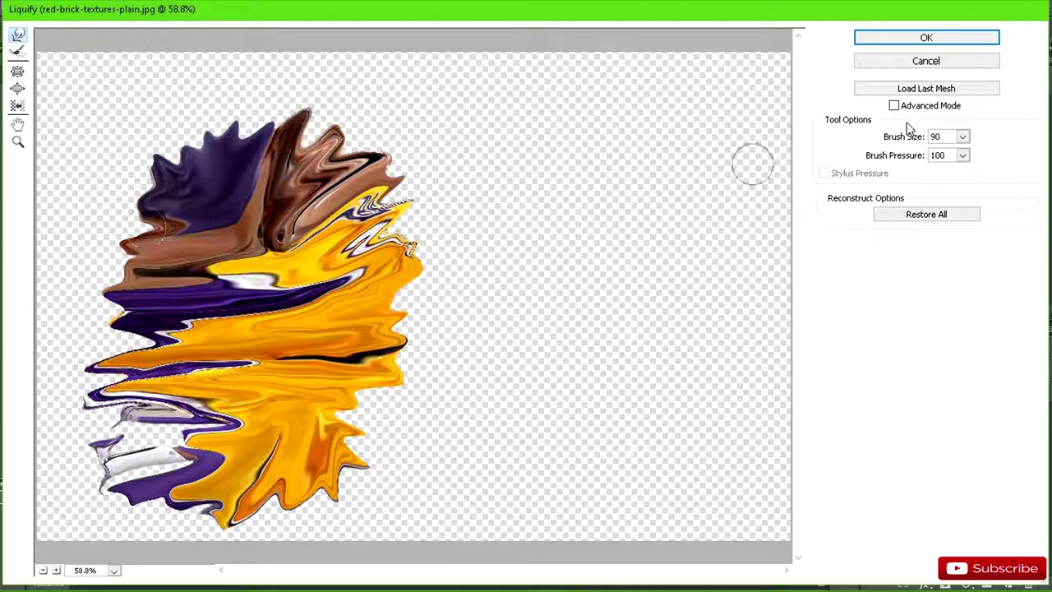
pyautogui.click(919, 38)
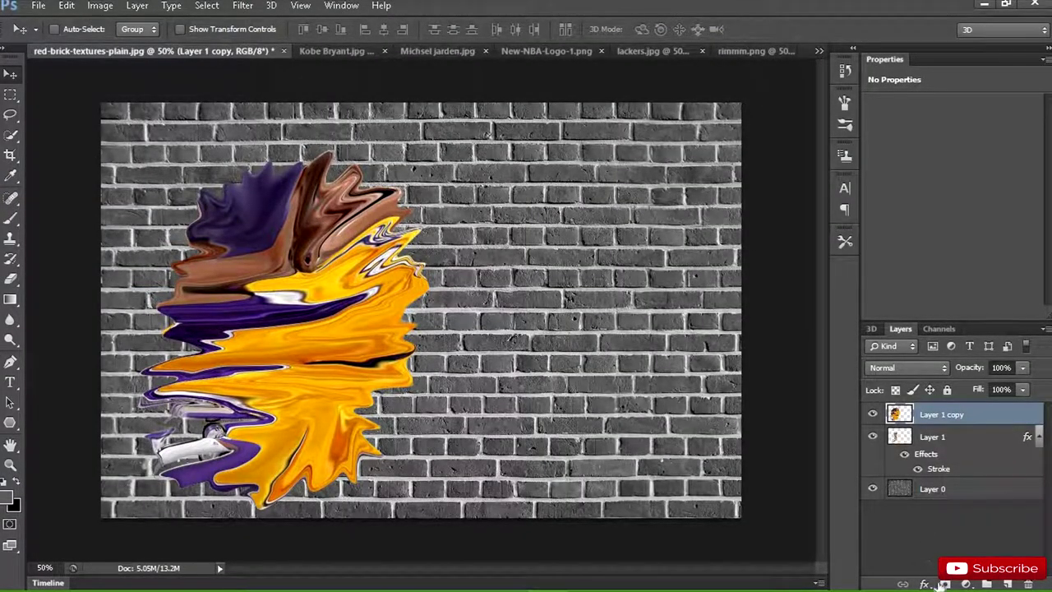
pyautogui.click(944, 583)
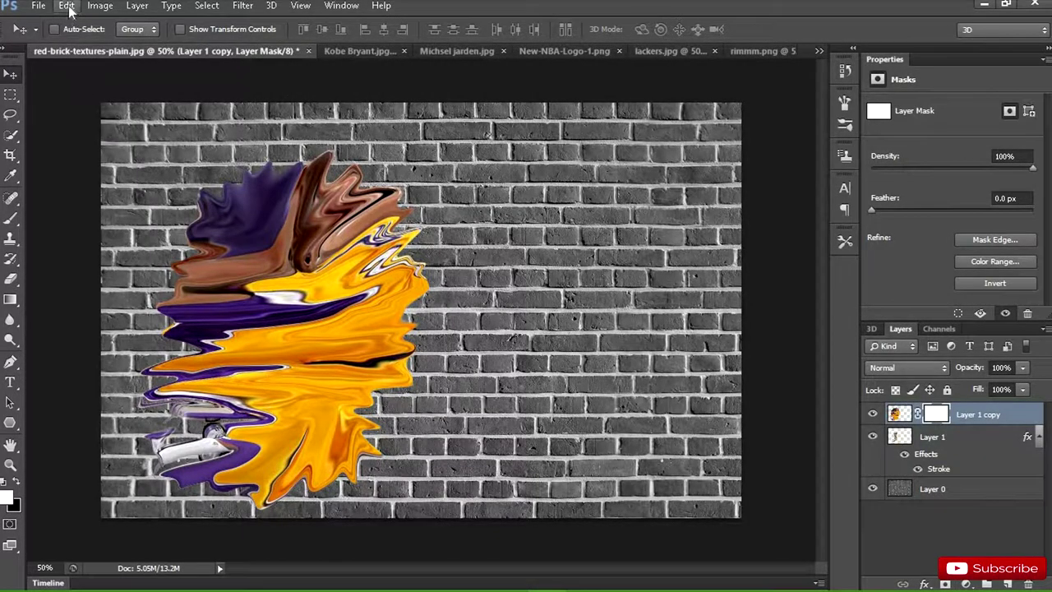
# Move Layer 1 above Layer 1 copy in the layer stack.
pyautogui.click(66, 5)
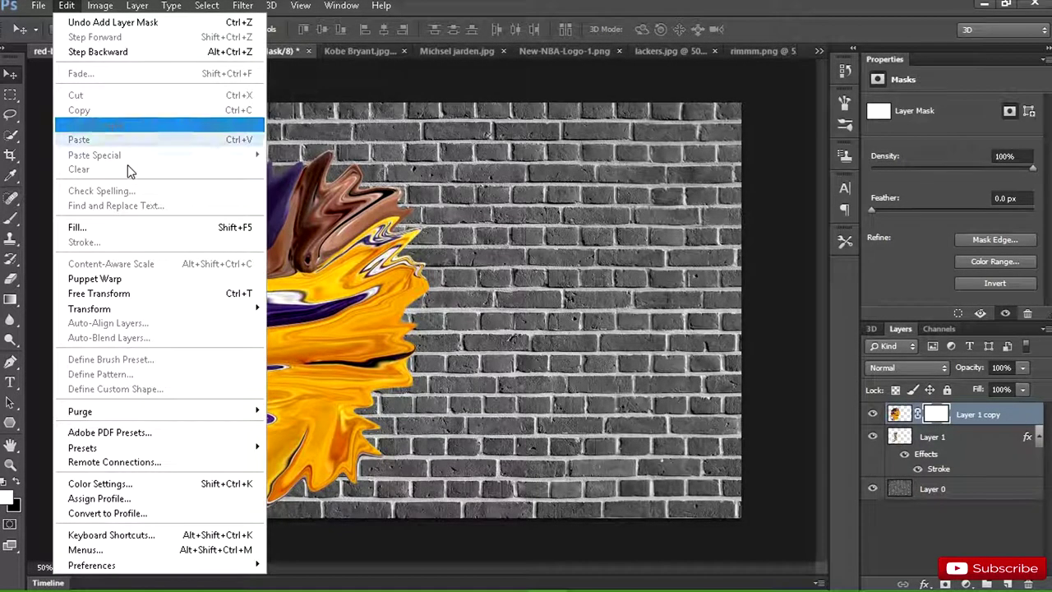
pyautogui.click(937, 421)
pyautogui.click(923, 428)
pyautogui.moveTo(924, 428); pyautogui.dragTo(926, 415)
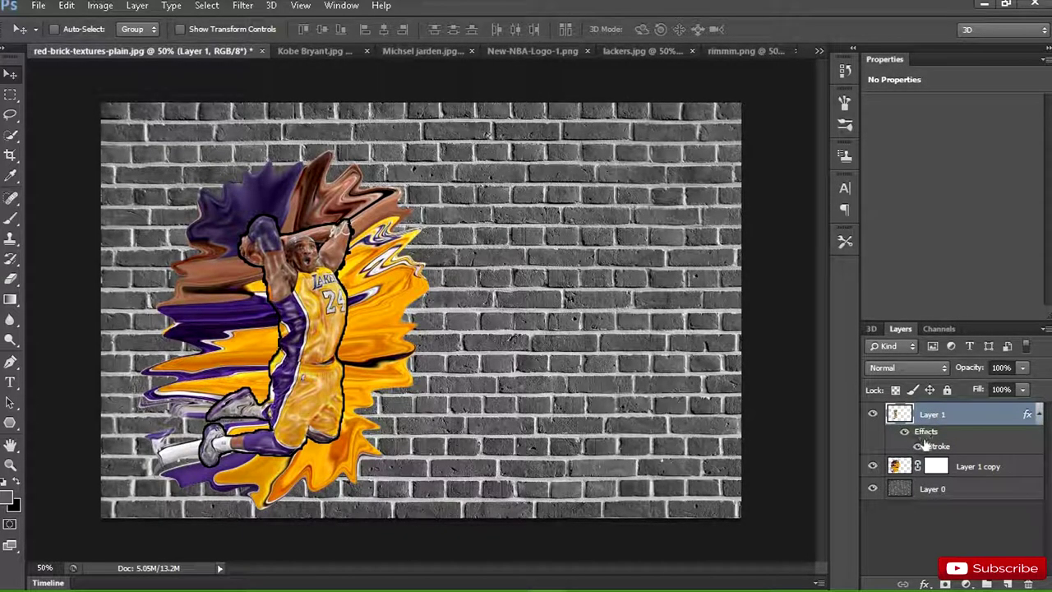
# Fill the Kobe copy's mask with black and brush back purple and yellow splatter.
pyautogui.click(937, 466)
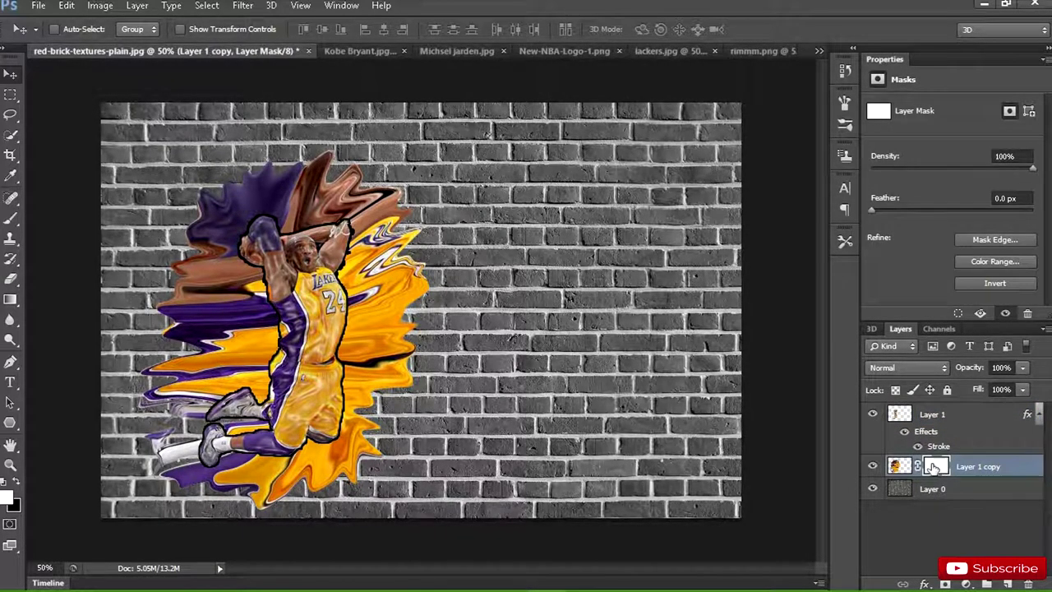
pyautogui.click(67, 11)
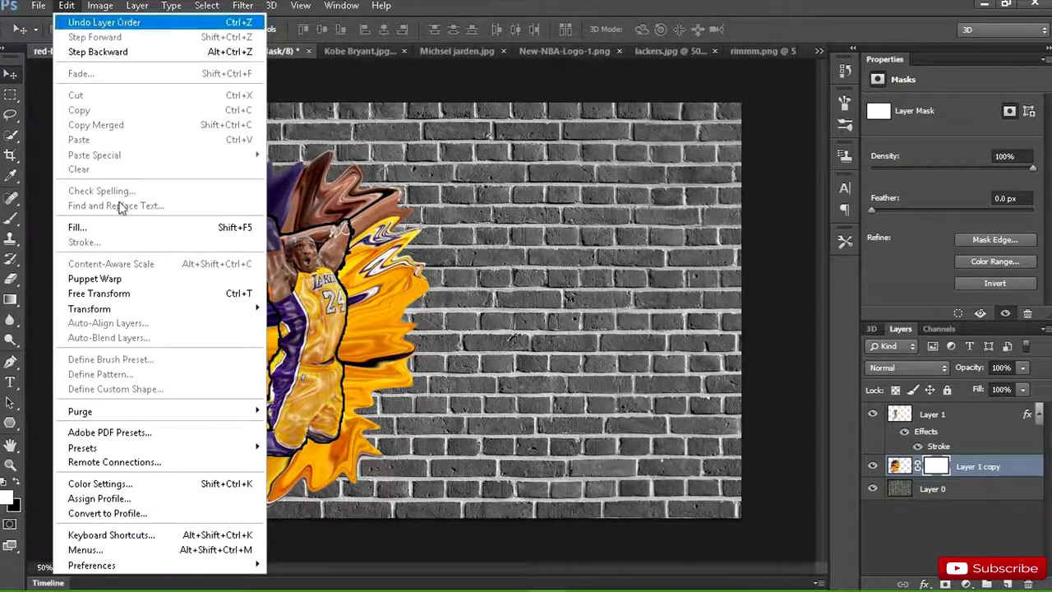
pyautogui.click(123, 230)
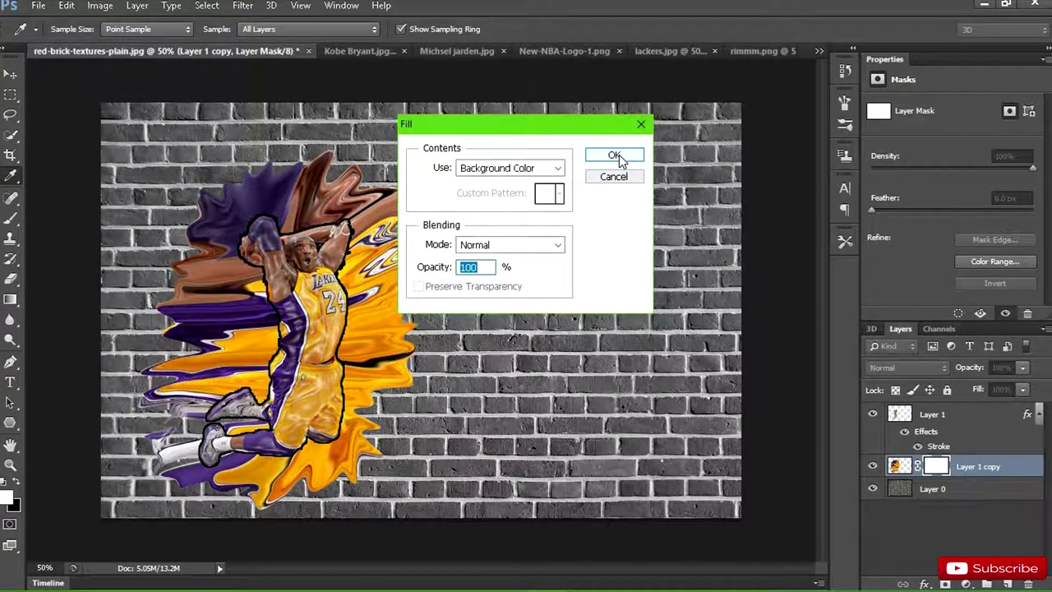
pyautogui.click(615, 154)
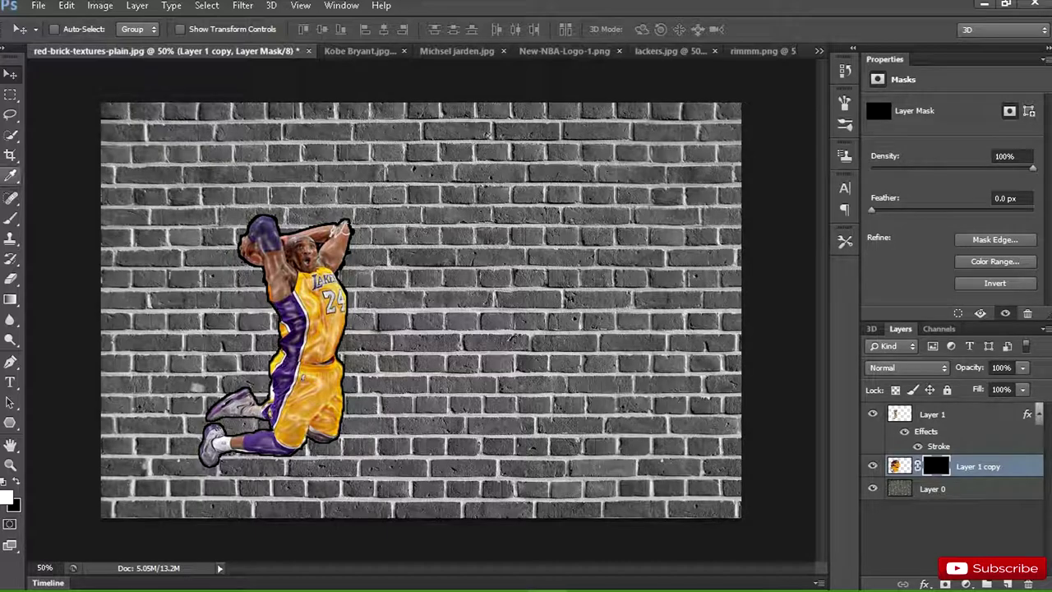
pyautogui.click(11, 217)
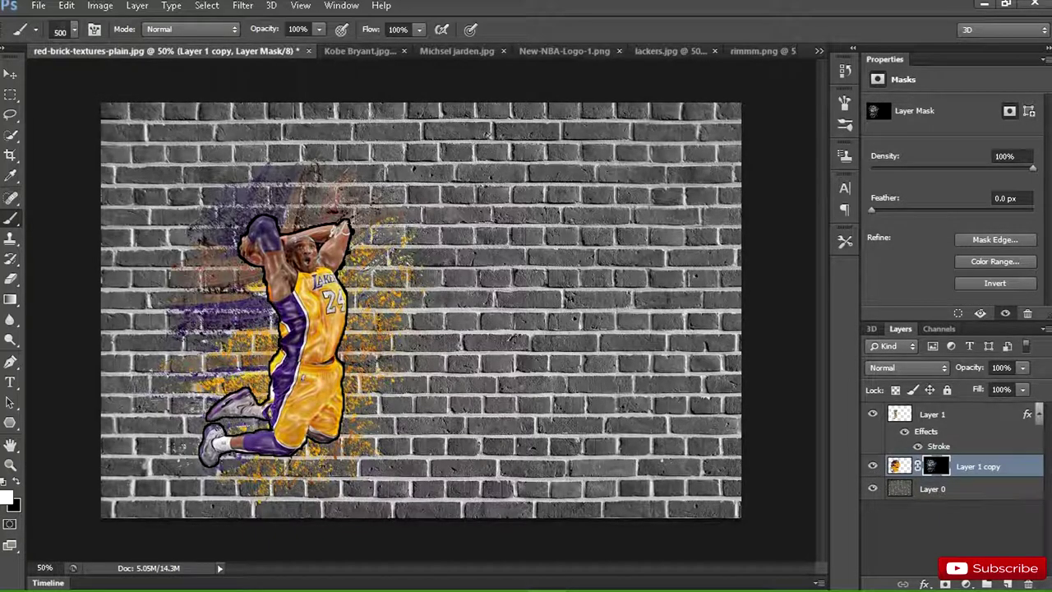
pyautogui.click(10, 73)
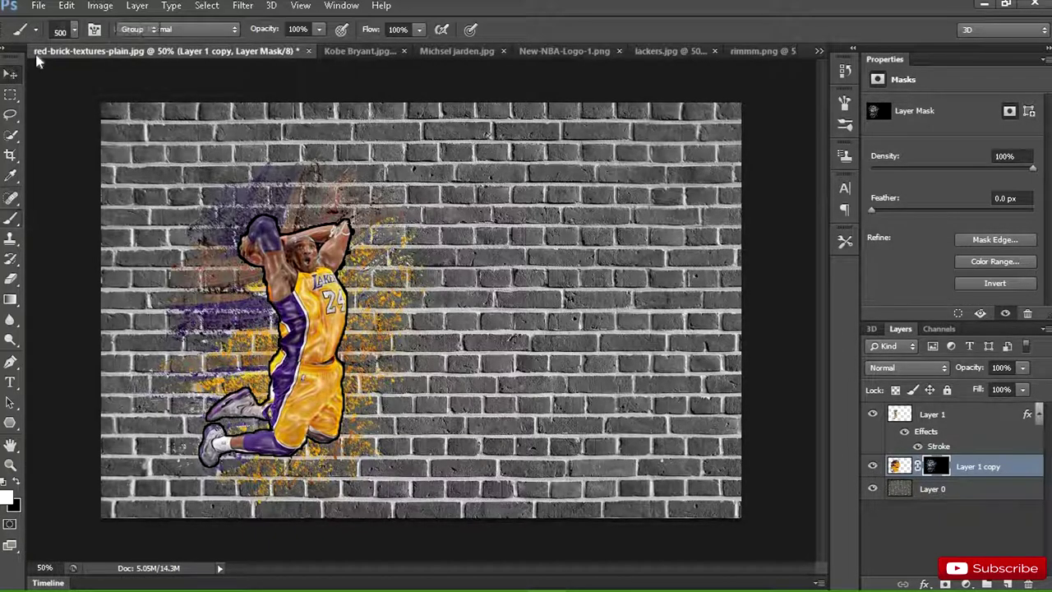
# Bring the Jordan figure onto the right side of the wall, scaled down and moved up.
pyautogui.click(438, 51)
pyautogui.moveTo(387, 115); pyautogui.dragTo(151, 54)
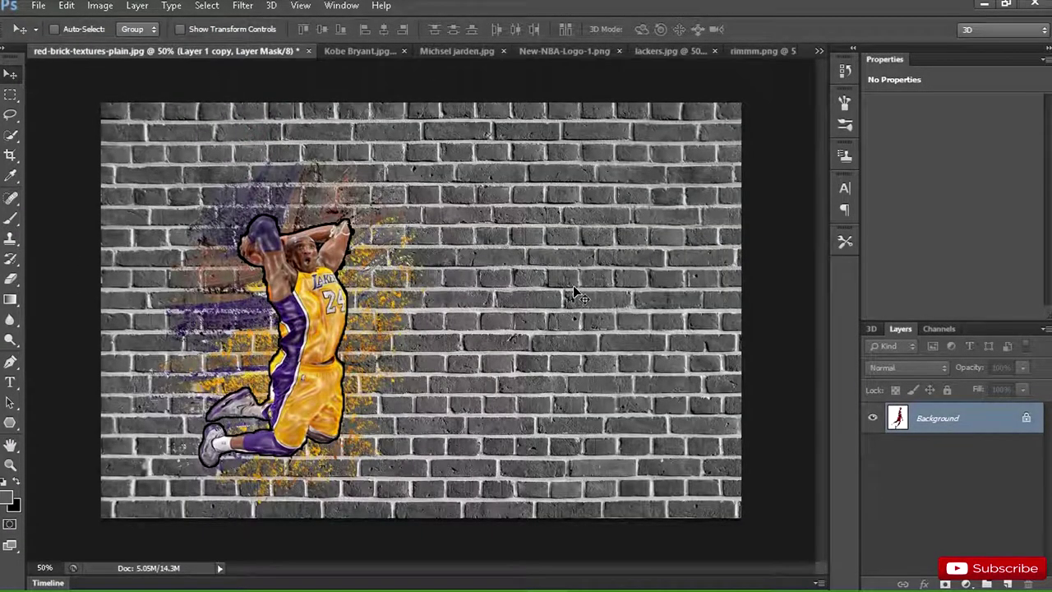
pyautogui.moveTo(130, 54); pyautogui.dragTo(580, 294)
pyautogui.hotkey('ctrl', 't')
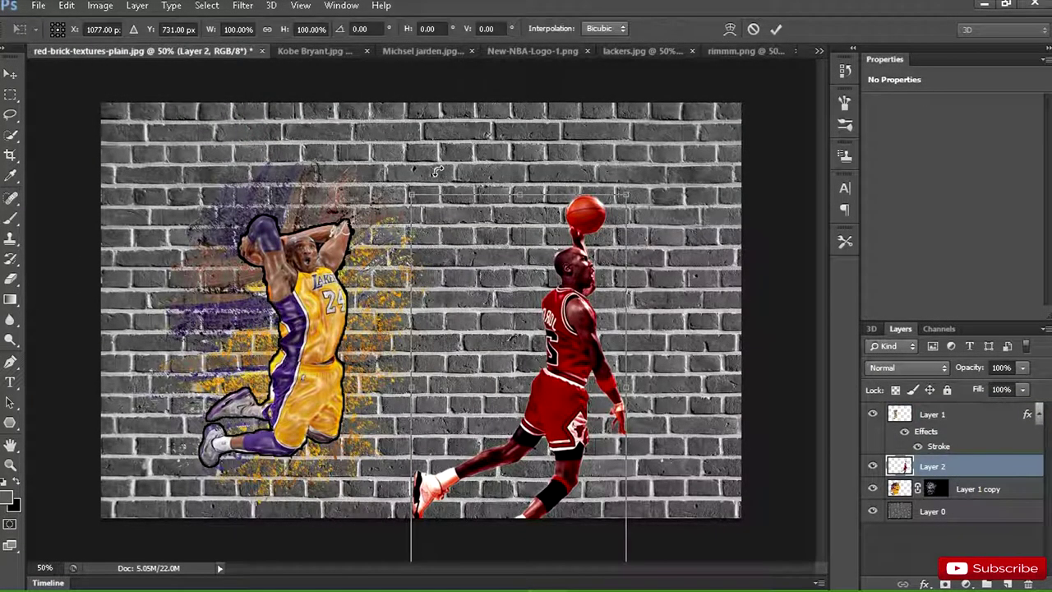
pyautogui.moveTo(409, 192); pyautogui.dragTo(447, 245)
pyautogui.moveTo(581, 349); pyautogui.dragTo(595, 267)
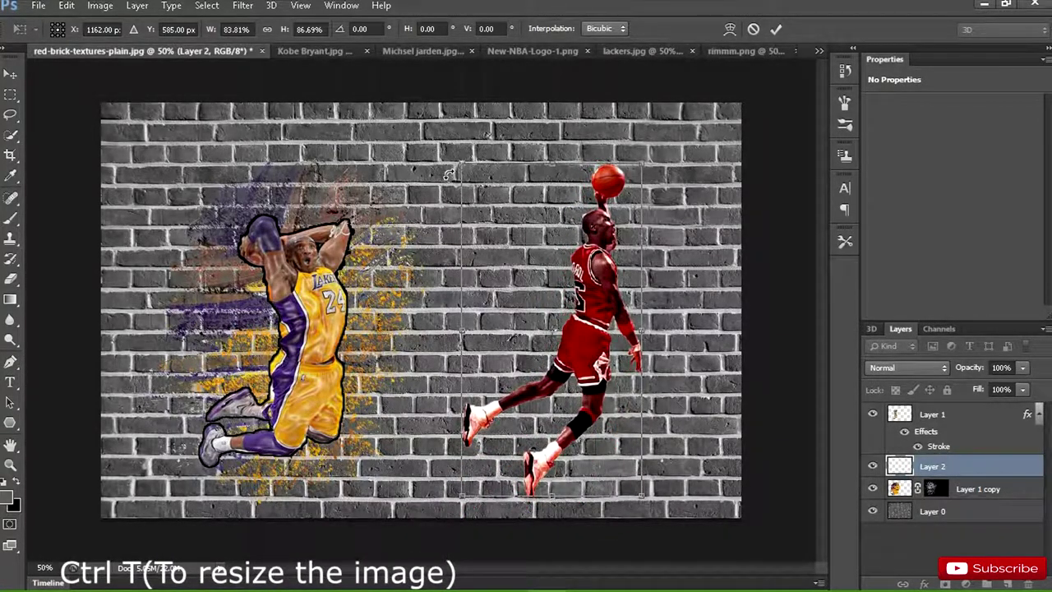
pyautogui.moveTo(462, 177); pyautogui.dragTo(486, 181)
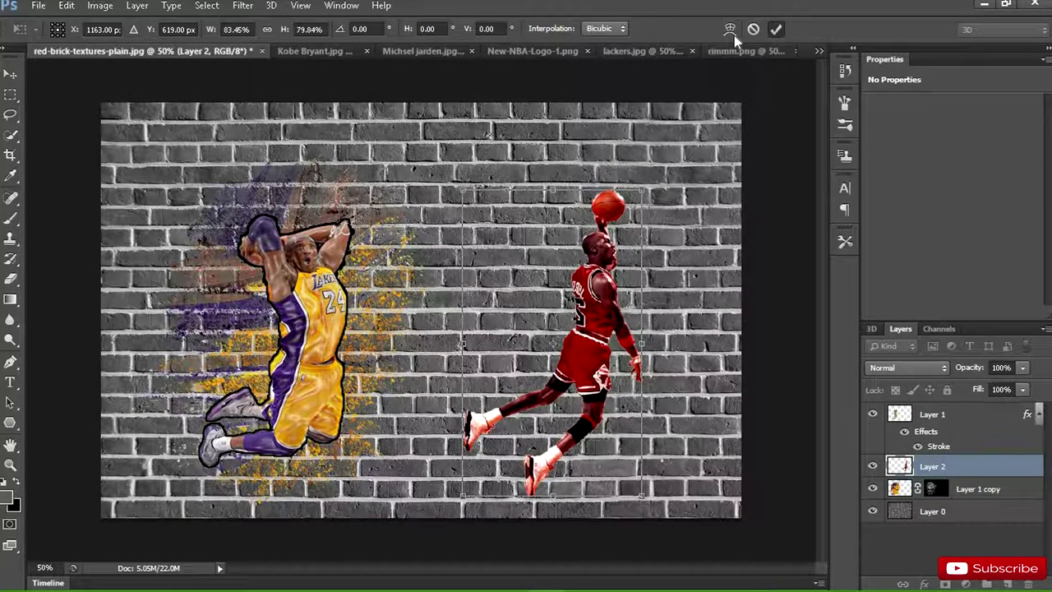
pyautogui.press('Return')
# Flip the Jordan figure horizontally and duplicate it as Layer 2 copy.
pyautogui.click(76, 6)
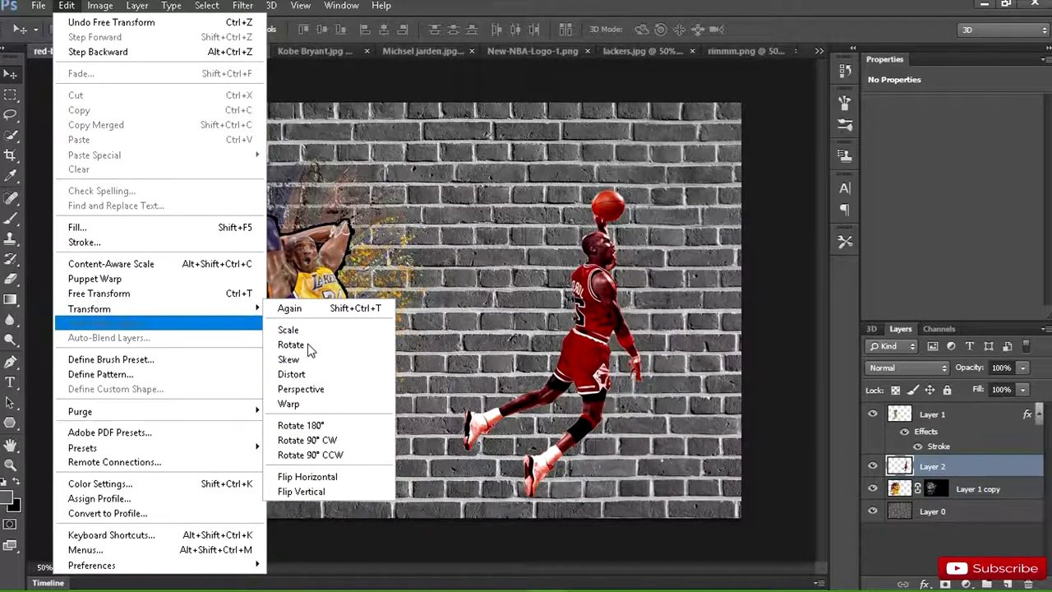
pyautogui.moveTo(89, 309)
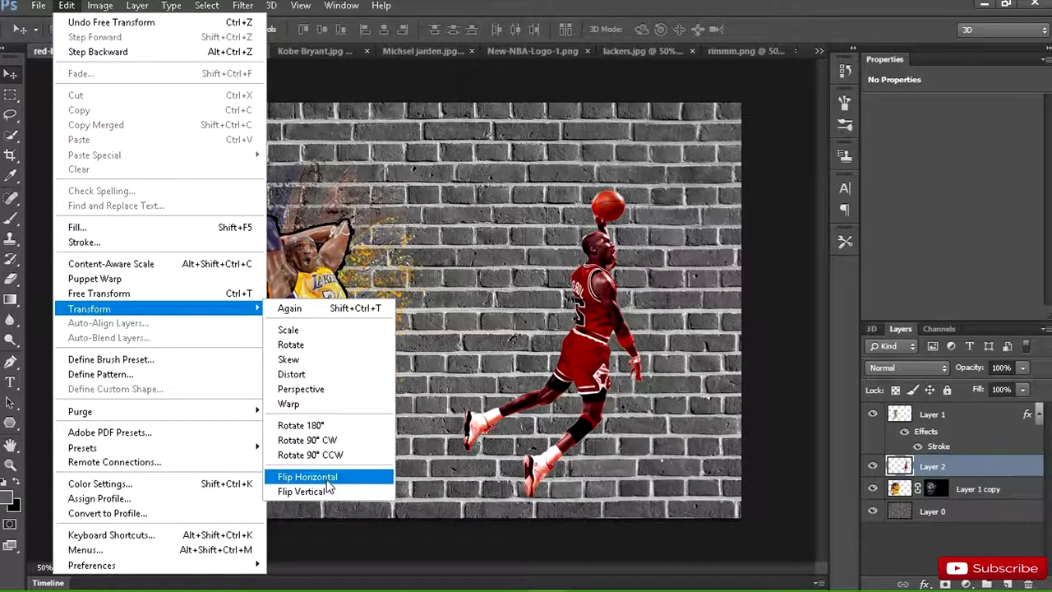
pyautogui.click(339, 475)
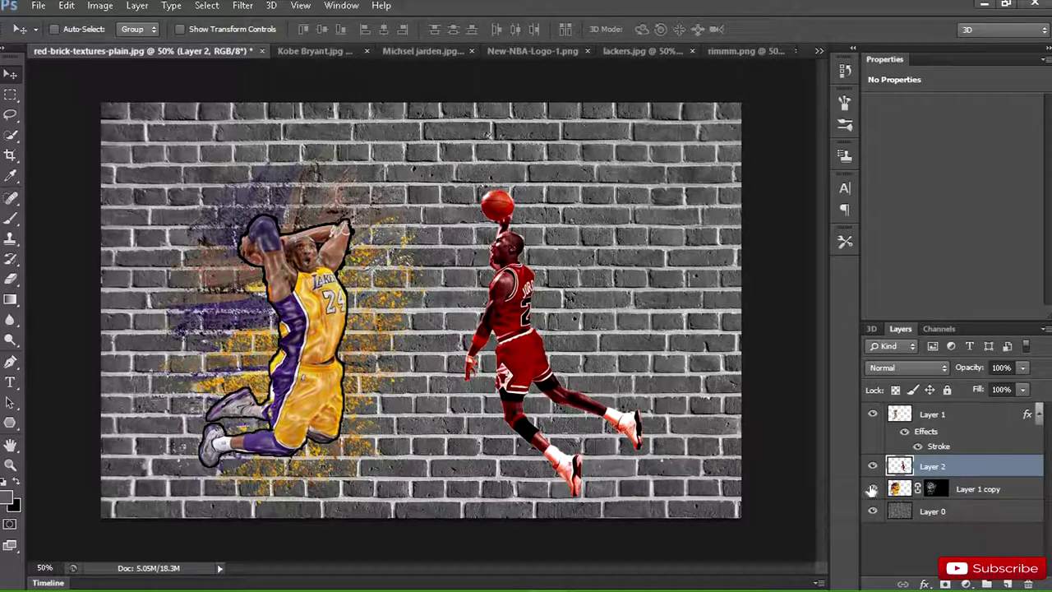
pyautogui.rightClick(961, 470)
pyautogui.click(719, 162)
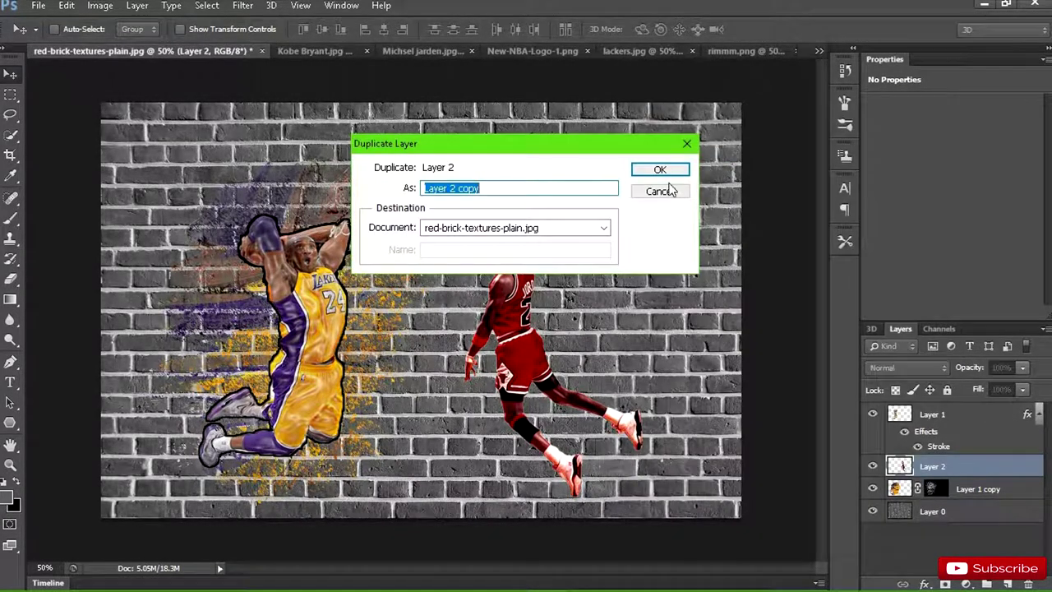
pyautogui.click(661, 170)
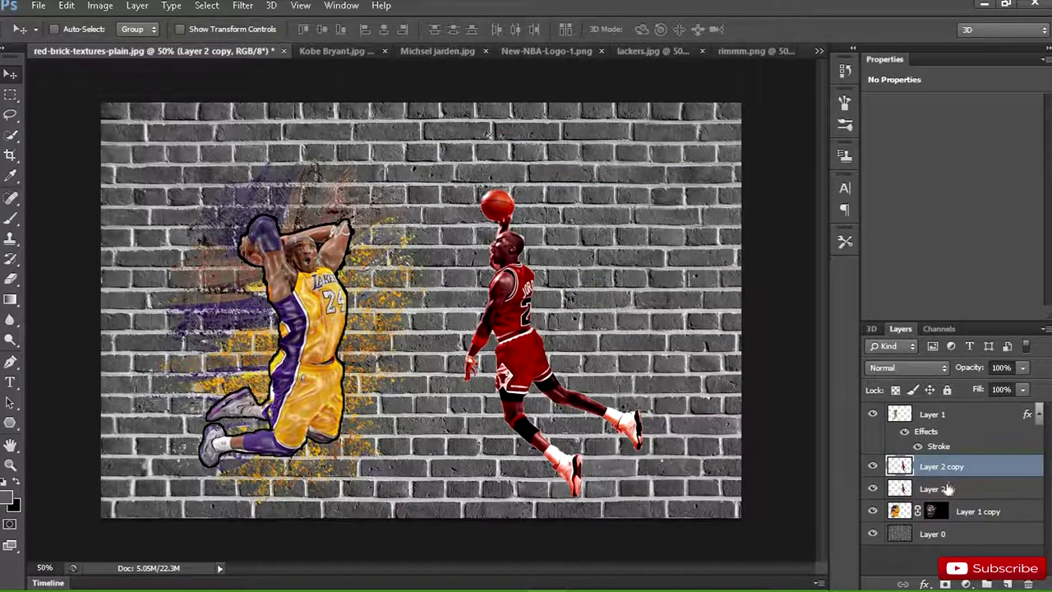
pyautogui.click(924, 487)
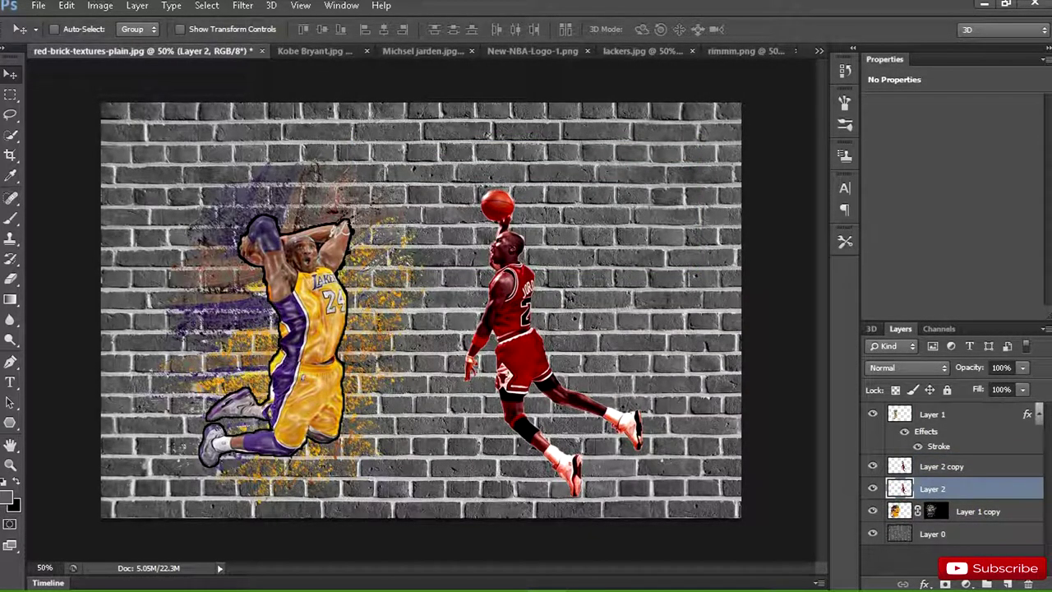
# Apply Plastic Wrap to Layer 2 with Highlight Strength 11, Detail 3 and Smoothness 8.
pyautogui.click(243, 7)
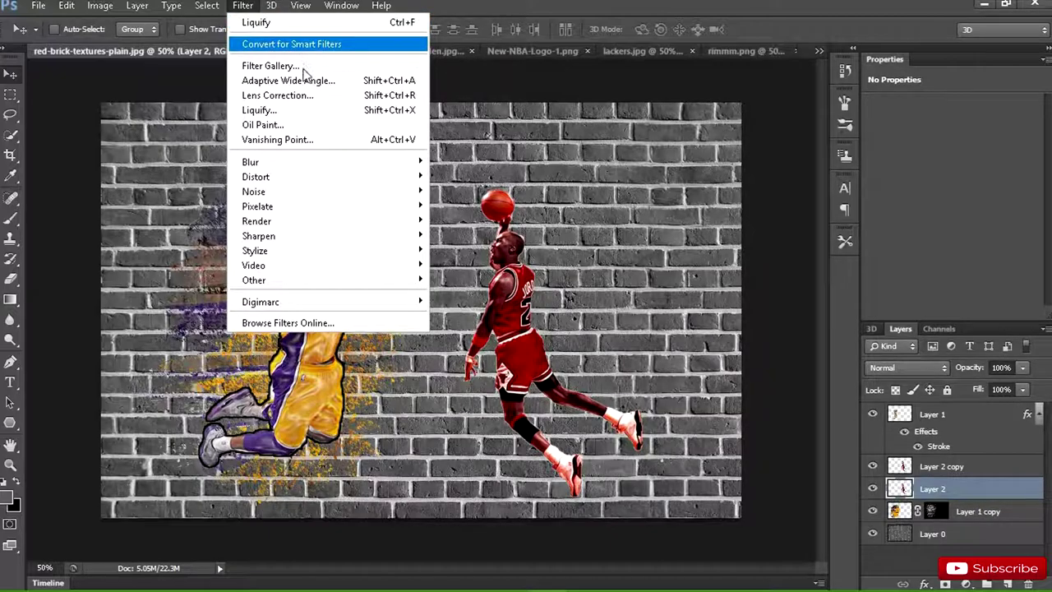
pyautogui.click(271, 66)
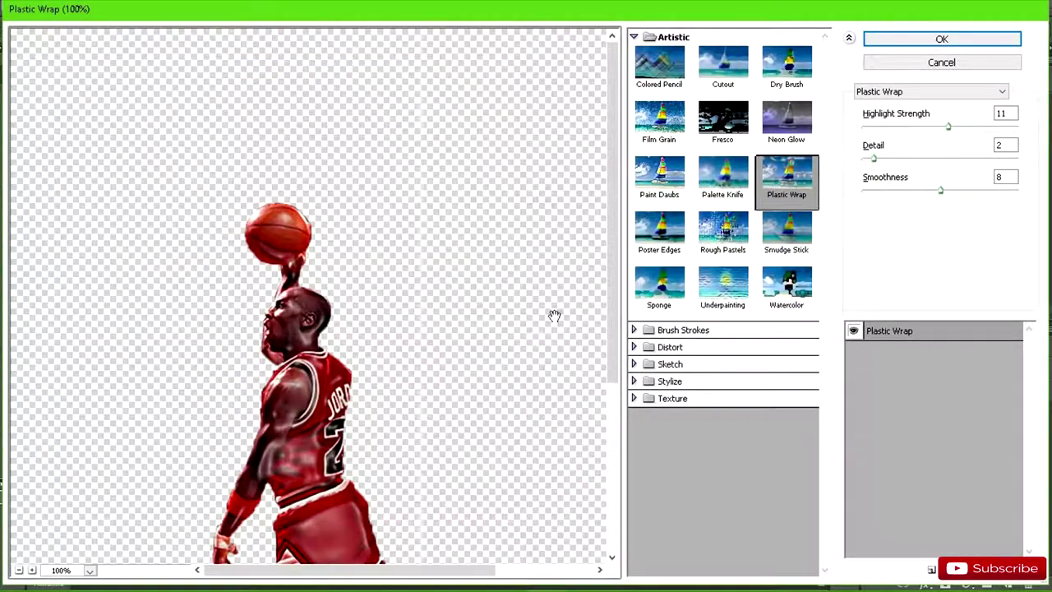
pyautogui.moveTo(610, 279); pyautogui.dragTo(611, 386)
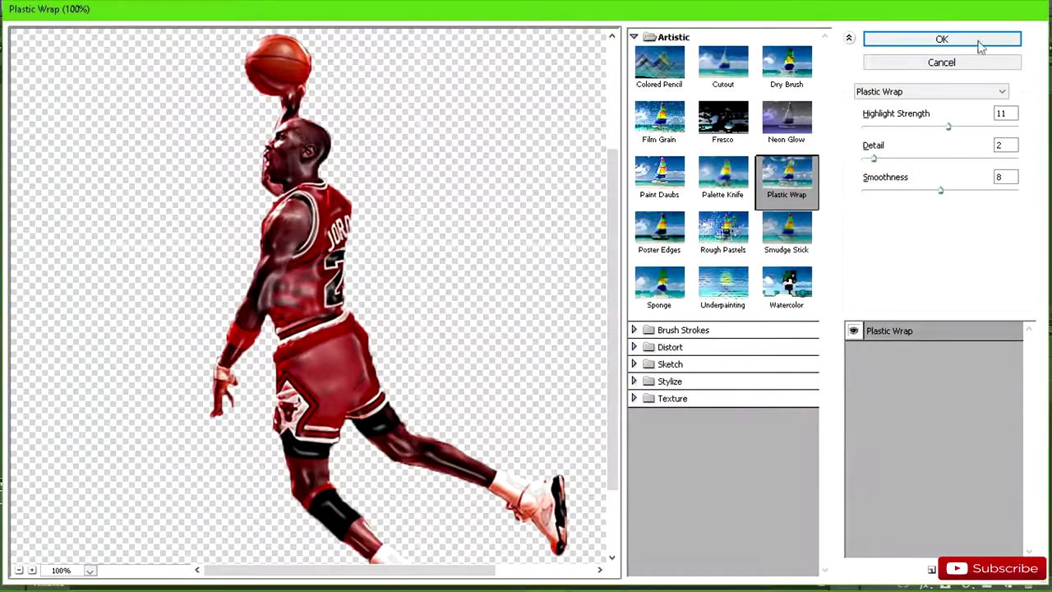
pyautogui.moveTo(949, 129); pyautogui.dragTo(980, 129)
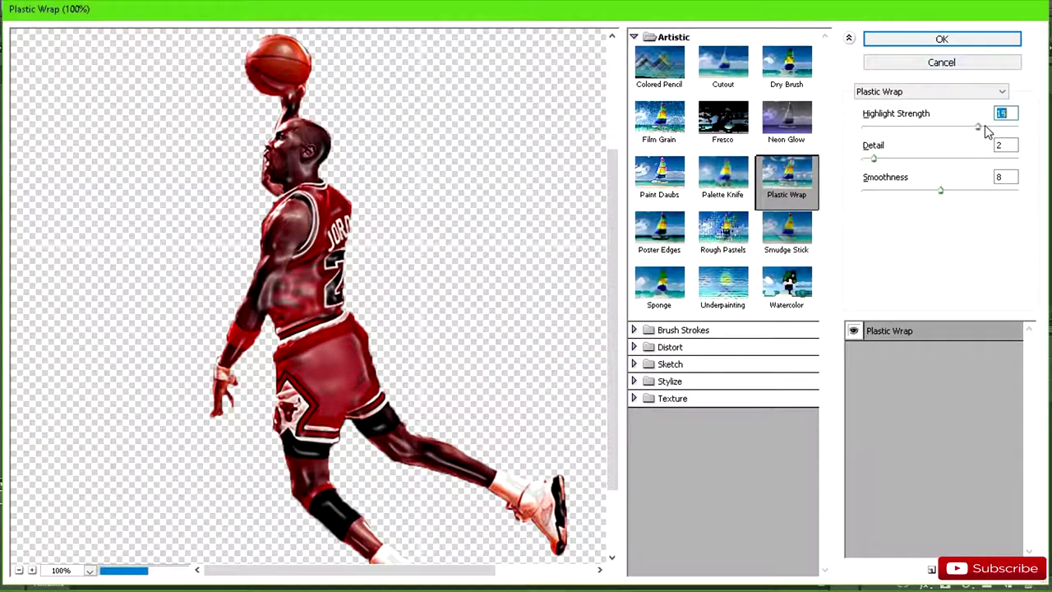
pyautogui.moveTo(983, 129); pyautogui.dragTo(951, 129)
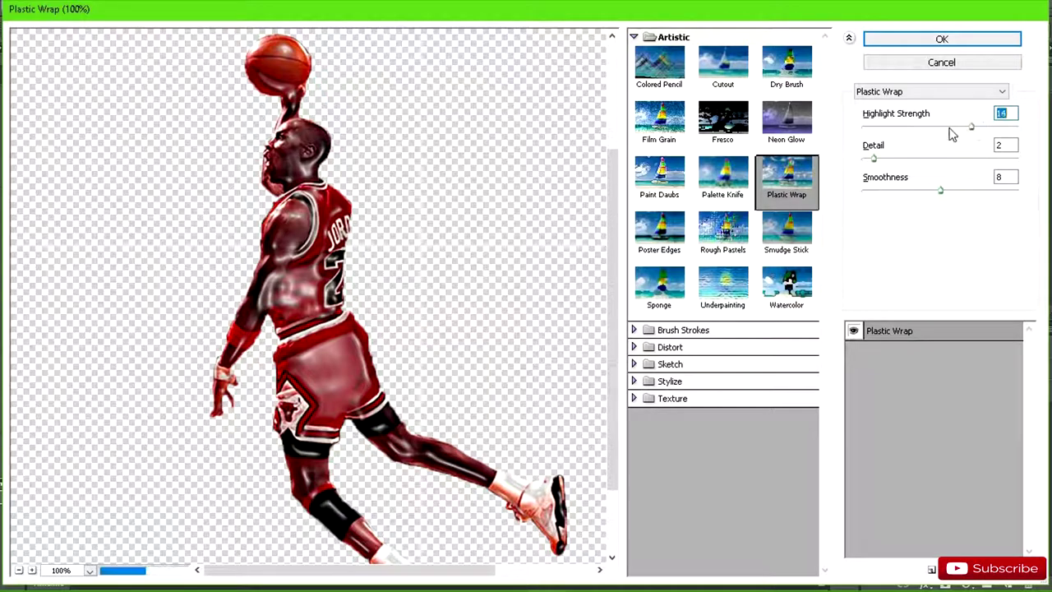
pyautogui.moveTo(874, 159); pyautogui.dragTo(903, 159)
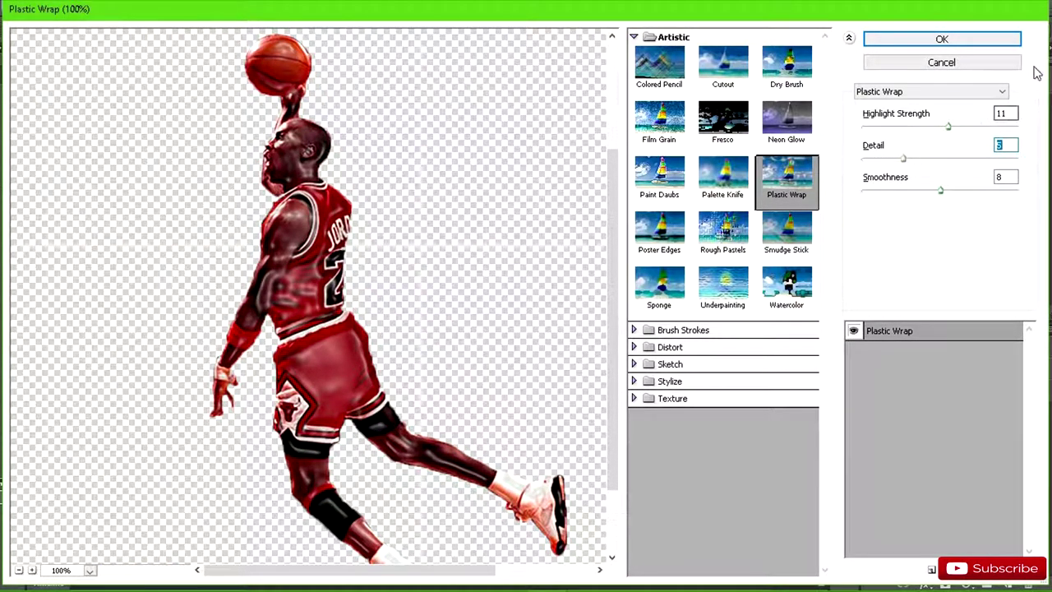
pyautogui.click(980, 39)
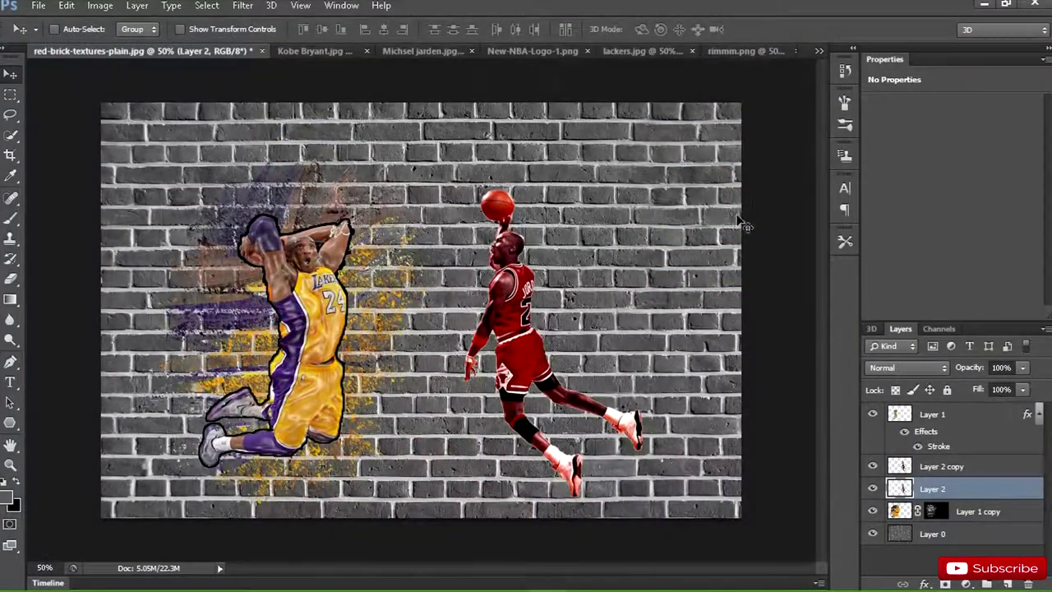
pyautogui.click(941, 468)
pyautogui.click(873, 465)
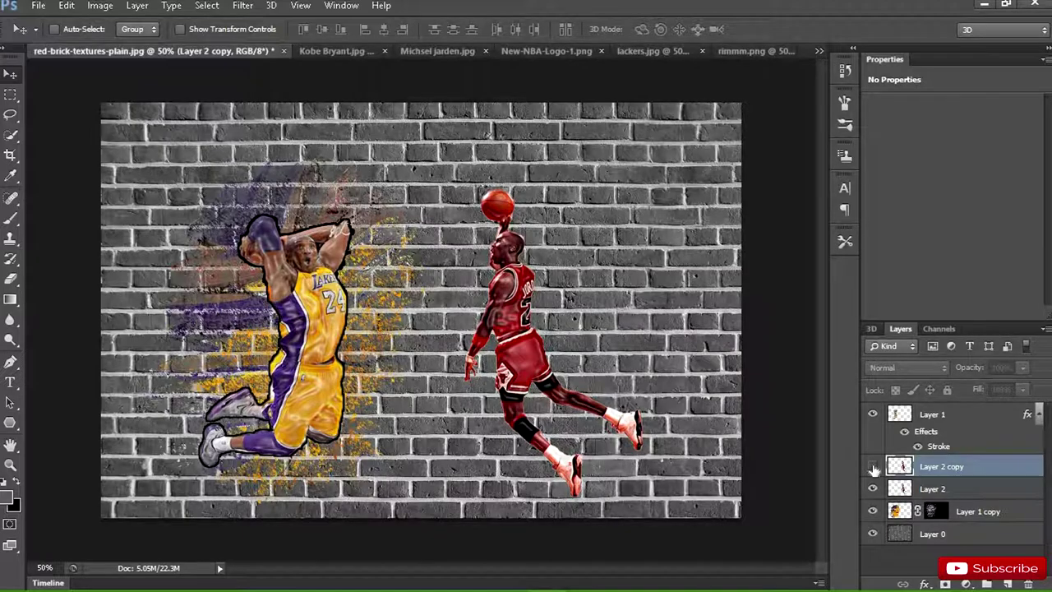
pyautogui.click(873, 466)
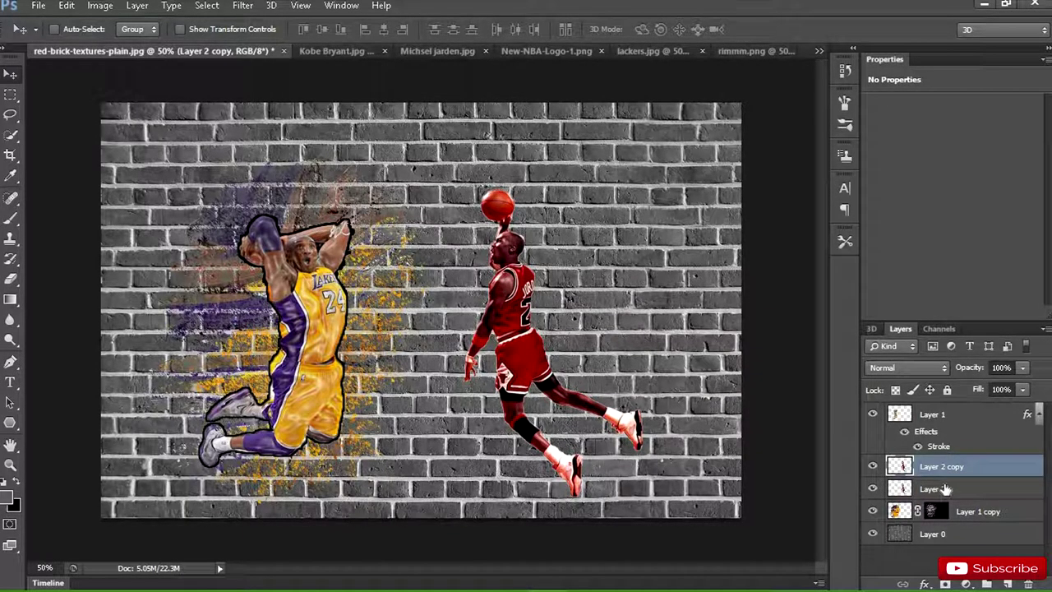
pyautogui.click(944, 489)
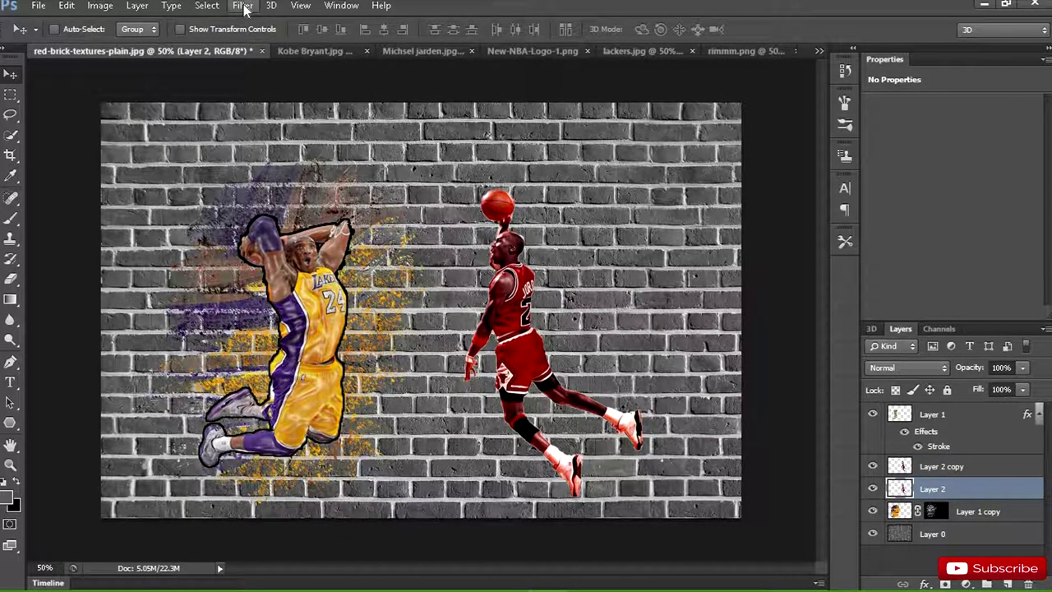
pyautogui.hotkey('alt', ']')
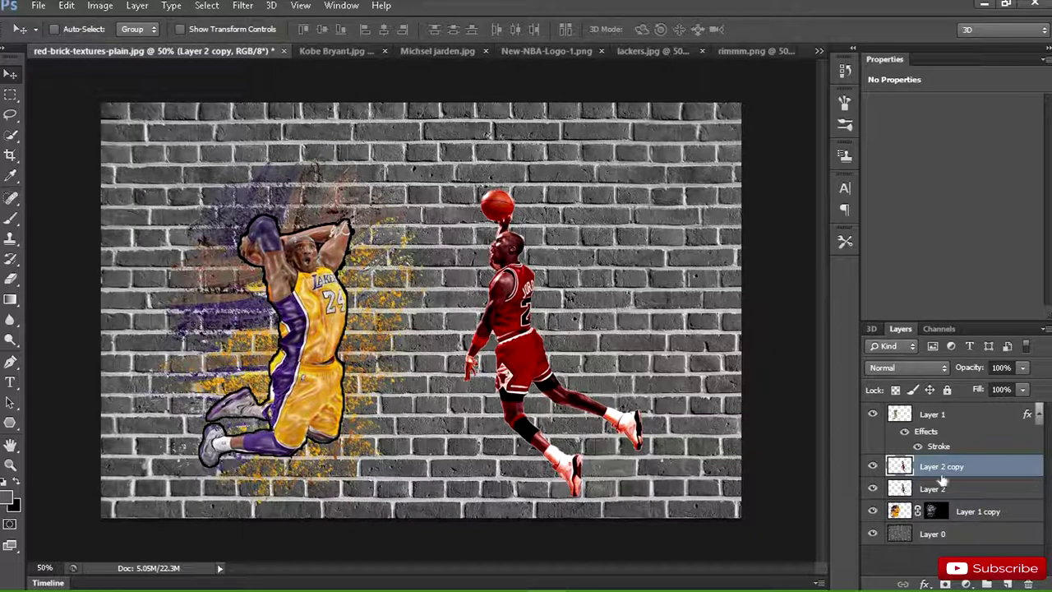
pyautogui.click(240, 6)
pyautogui.click(271, 108)
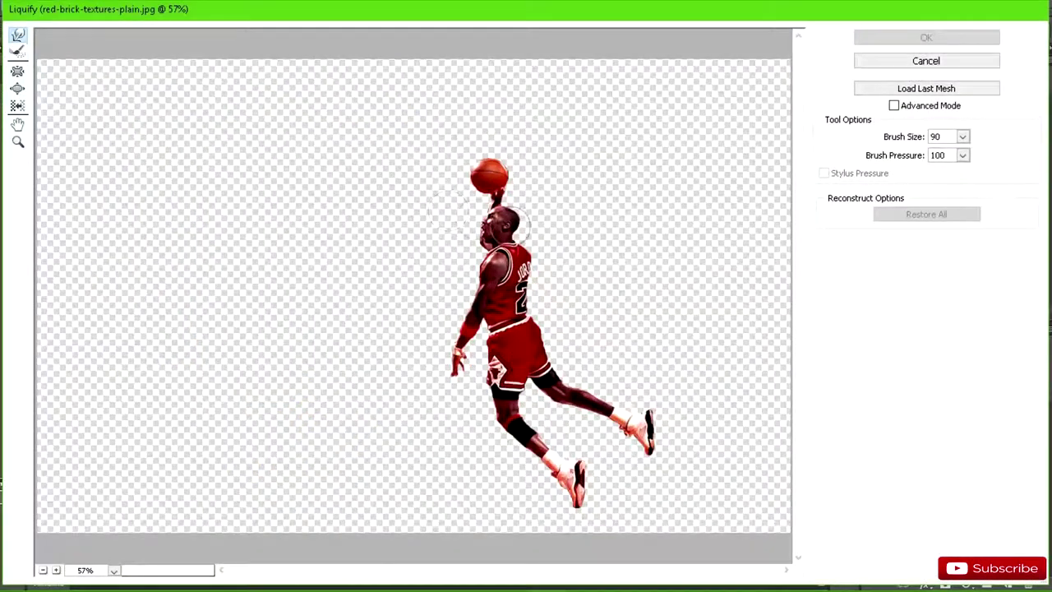
pyautogui.moveTo(507, 221)
pyautogui.mouseDown()
pyautogui.moveTo(554, 188)
pyautogui.moveTo(531, 169)
pyautogui.moveTo(465, 159)
pyautogui.moveTo(521, 113)
pyautogui.moveTo(494, 125)
pyautogui.moveTo(522, 135)
pyautogui.moveTo(497, 202)
pyautogui.moveTo(556, 156)
pyautogui.moveTo(415, 201)
pyautogui.mouseUp()
# Warp spikes above Jordan's head and rework the legs, undoing the unwanted leg strokes.
pyautogui.moveTo(458, 168)
pyautogui.mouseDown()
pyautogui.moveTo(448, 107)
pyautogui.moveTo(464, 86)
pyautogui.moveTo(485, 206)
pyautogui.moveTo(453, 232)
pyautogui.moveTo(428, 206)
pyautogui.moveTo(407, 214)
pyautogui.moveTo(446, 270)
pyautogui.moveTo(417, 271)
pyautogui.moveTo(485, 242)
pyautogui.moveTo(436, 324)
pyautogui.moveTo(468, 316)
pyautogui.moveTo(415, 385)
pyautogui.moveTo(472, 378)
pyautogui.moveTo(494, 309)
pyautogui.moveTo(469, 469)
pyautogui.moveTo(513, 387)
pyautogui.moveTo(454, 434)
pyautogui.moveTo(504, 488)
pyautogui.moveTo(547, 418)
pyautogui.moveTo(505, 472)
pyautogui.moveTo(537, 462)
pyautogui.mouseUp()
pyautogui.hotkey('ctrl', 'alt', 'z')
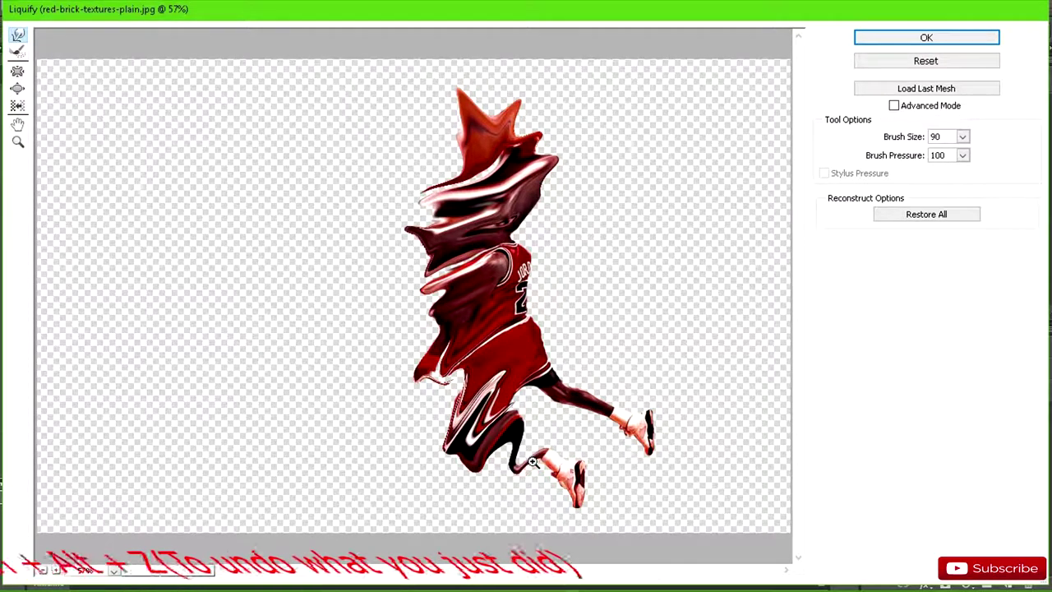
pyautogui.moveTo(522, 448)
pyautogui.mouseDown()
pyautogui.moveTo(503, 470)
pyautogui.moveTo(526, 460)
pyautogui.moveTo(524, 512)
pyautogui.moveTo(538, 464)
pyautogui.moveTo(514, 481)
pyautogui.moveTo(530, 518)
pyautogui.moveTo(581, 502)
pyautogui.moveTo(624, 521)
pyautogui.moveTo(587, 485)
pyautogui.moveTo(604, 440)
pyautogui.moveTo(552, 435)
pyautogui.moveTo(534, 411)
pyautogui.moveTo(501, 419)
pyautogui.moveTo(535, 387)
pyautogui.moveTo(588, 423)
pyautogui.moveTo(612, 491)
pyautogui.moveTo(653, 465)
pyautogui.moveTo(591, 371)
pyautogui.moveTo(567, 419)
pyautogui.moveTo(600, 395)
pyautogui.mouseUp()
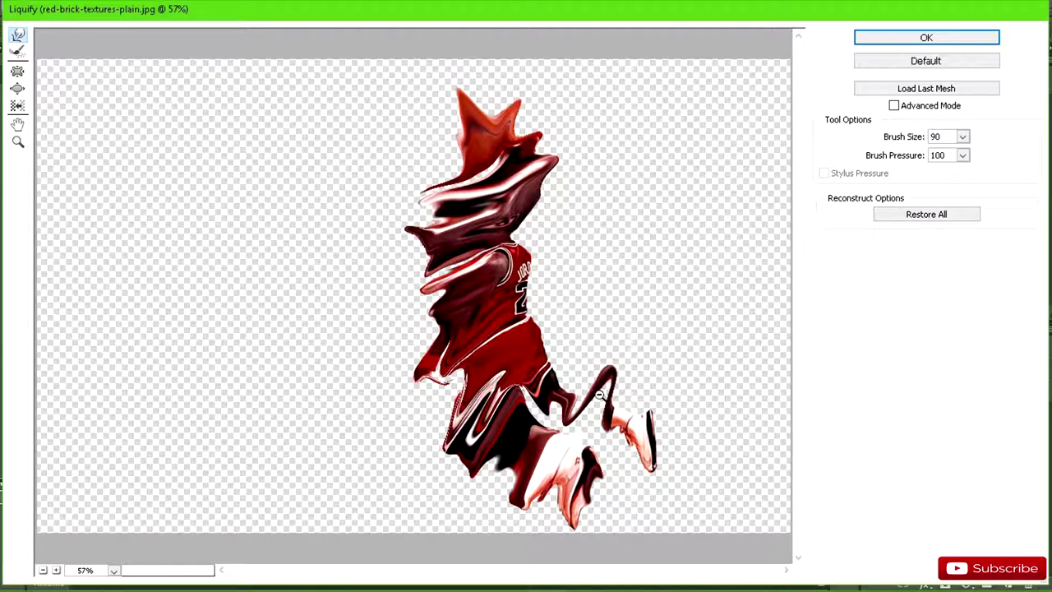
pyautogui.hotkey('ctrl', 'alt', 'z')
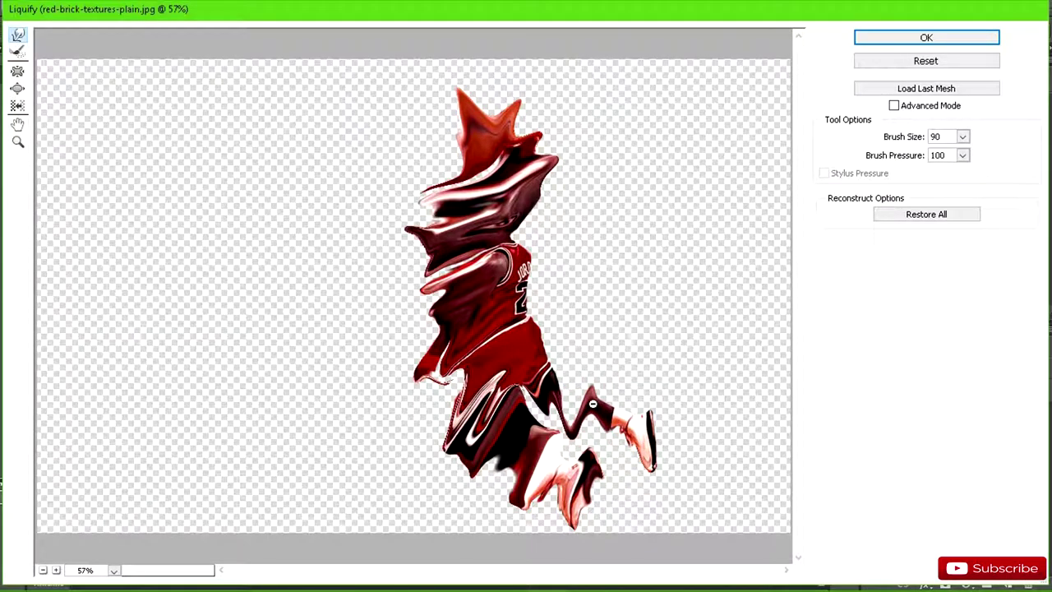
pyautogui.hotkey('ctrl', 'alt', 'z')
pyautogui.hotkey('ctrl', 'alt', 'z')
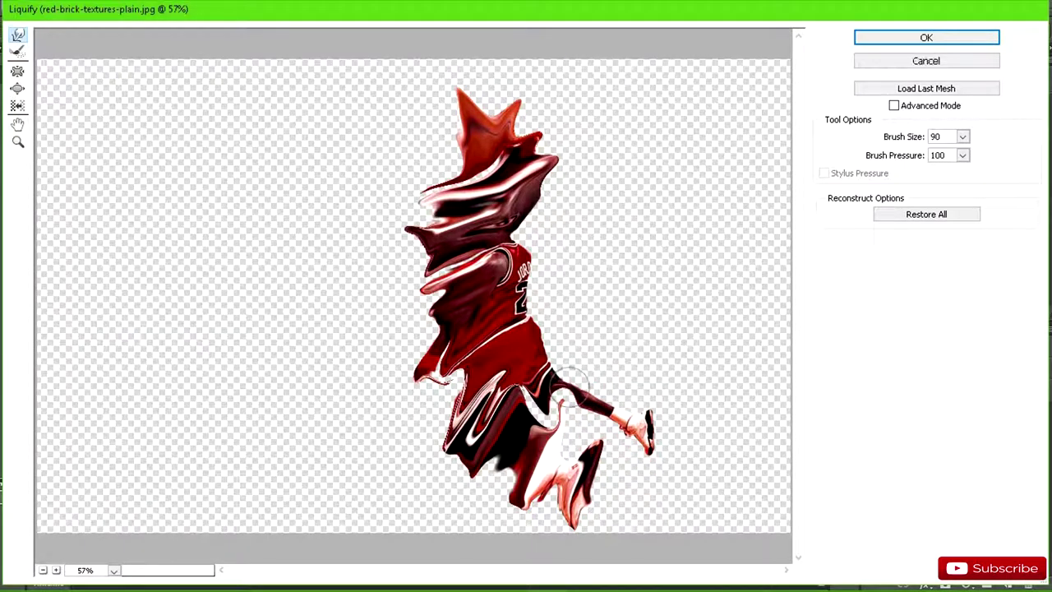
pyautogui.hotkey('ctrl', 'alt', 'z')
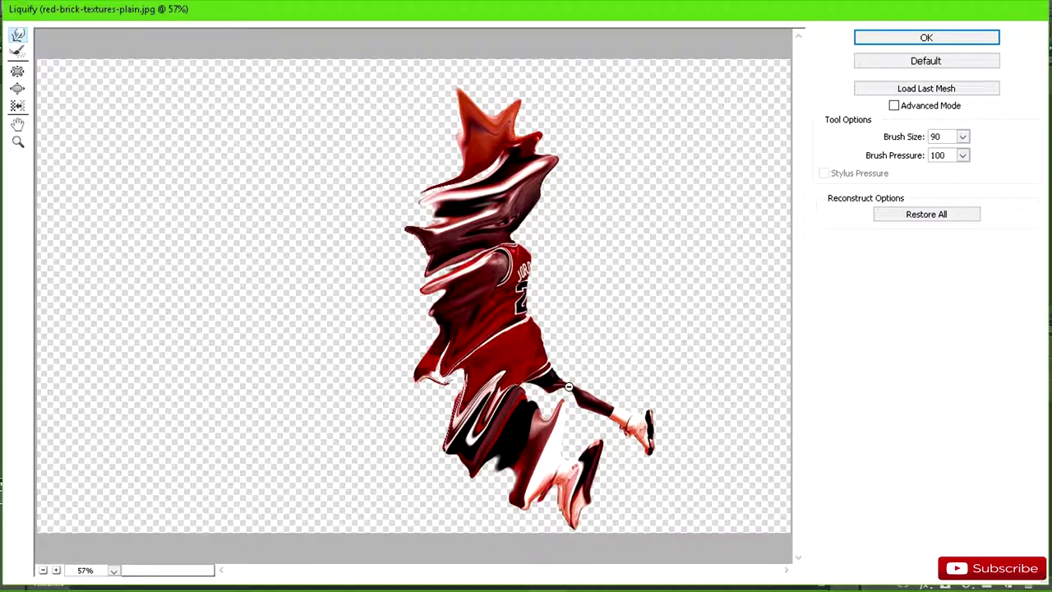
pyautogui.hotkey('ctrl', 'alt', 'z')
pyautogui.hotkey('ctrl', 'alt', 'z')
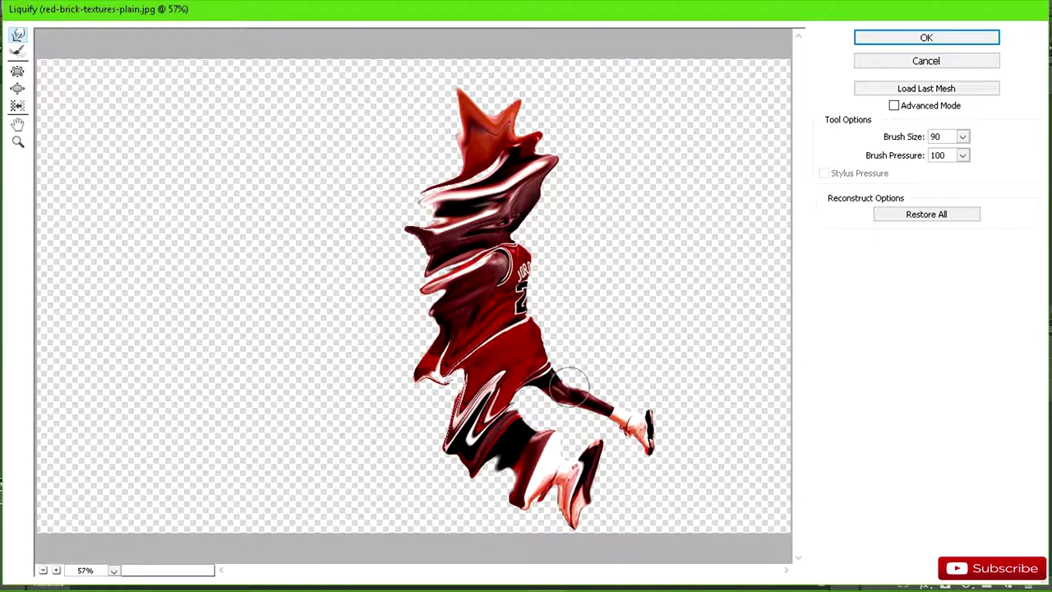
# Push the red figure into tall jagged spikes toward the upper and lower right.
pyautogui.moveTo(571, 382)
pyautogui.mouseDown()
pyautogui.moveTo(538, 250)
pyautogui.moveTo(560, 169)
pyautogui.mouseUp()
pyautogui.moveTo(526, 246); pyautogui.dragTo(576, 153)
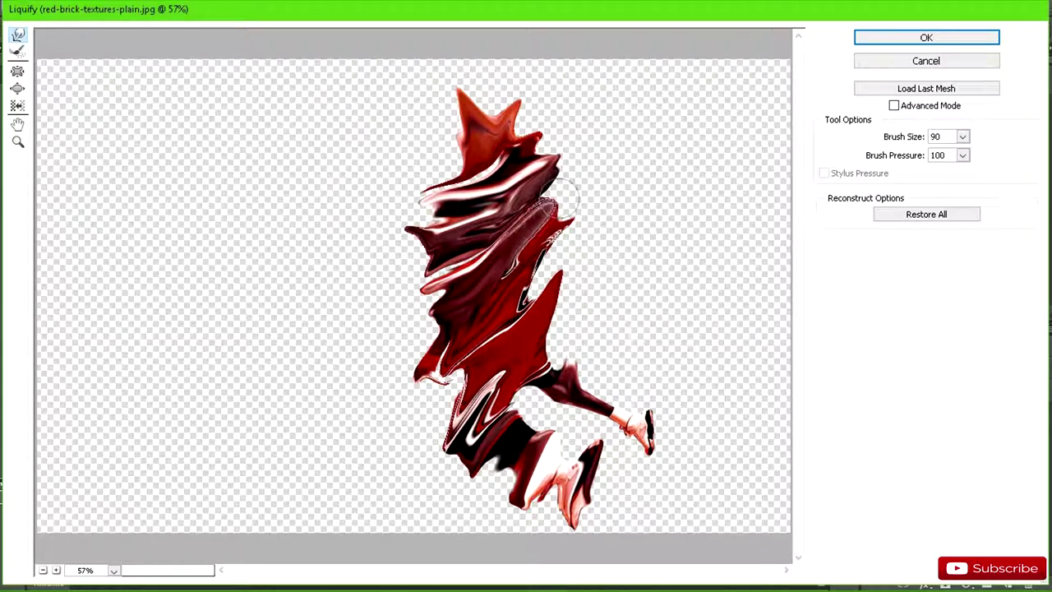
pyautogui.moveTo(593, 231)
pyautogui.mouseDown()
pyautogui.moveTo(581, 267)
pyautogui.moveTo(615, 189)
pyautogui.mouseUp()
pyautogui.moveTo(549, 243); pyautogui.dragTo(606, 140)
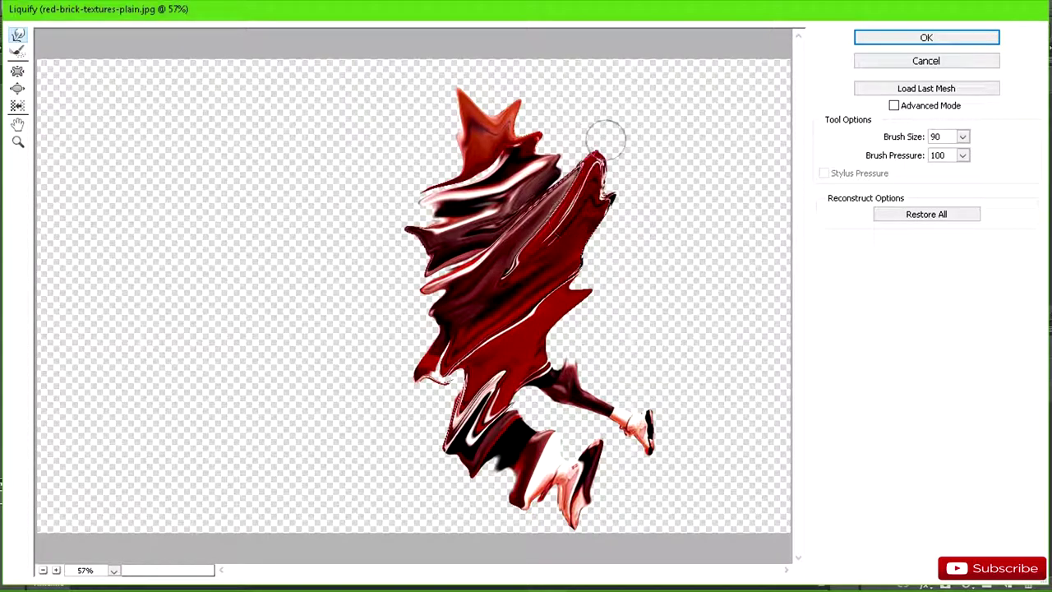
pyautogui.moveTo(535, 258); pyautogui.dragTo(625, 281)
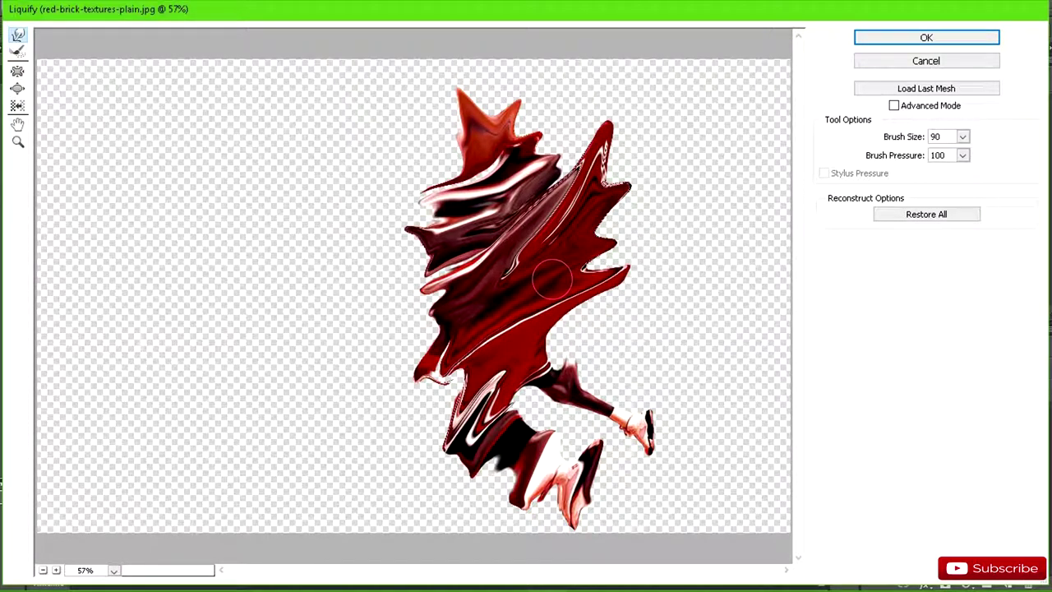
pyautogui.moveTo(551, 275); pyautogui.dragTo(655, 228)
pyautogui.moveTo(567, 258); pyautogui.dragTo(633, 206)
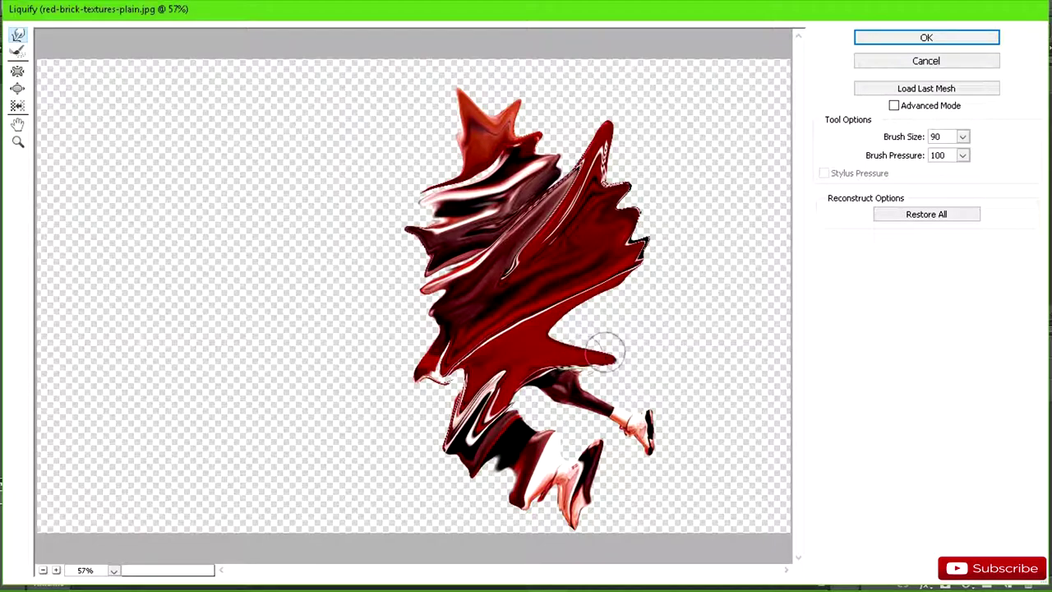
pyautogui.moveTo(532, 351); pyautogui.dragTo(663, 333)
pyautogui.moveTo(571, 304); pyautogui.dragTo(666, 324)
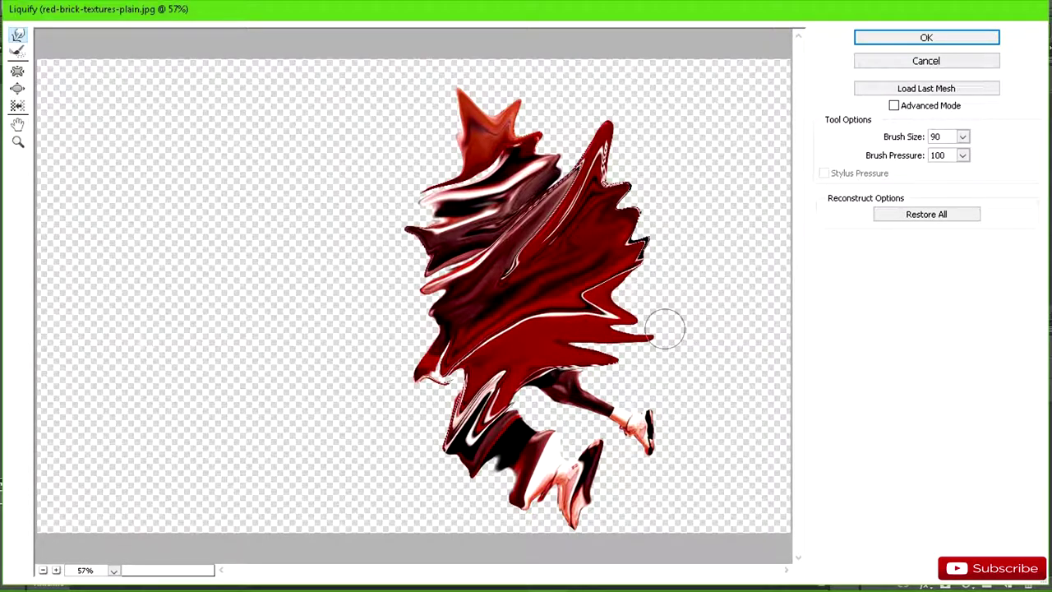
pyautogui.moveTo(567, 329); pyautogui.dragTo(674, 364)
pyautogui.moveTo(534, 370)
pyautogui.mouseDown()
pyautogui.moveTo(682, 432)
pyautogui.moveTo(705, 473)
pyautogui.mouseUp()
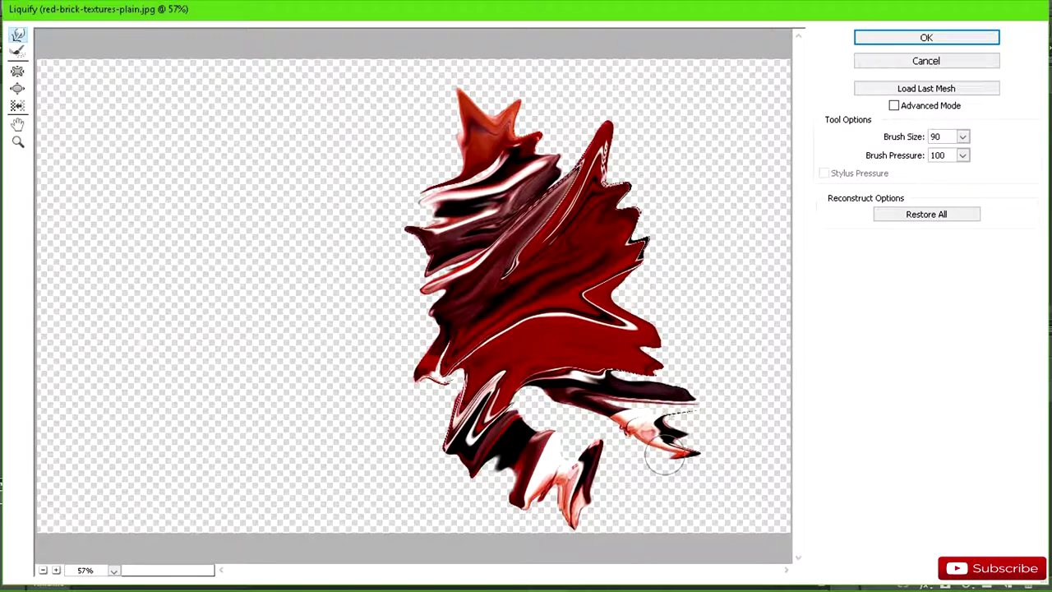
pyautogui.moveTo(544, 415)
pyautogui.mouseDown()
pyautogui.moveTo(540, 374)
pyautogui.moveTo(658, 452)
pyautogui.moveTo(682, 447)
pyautogui.mouseUp()
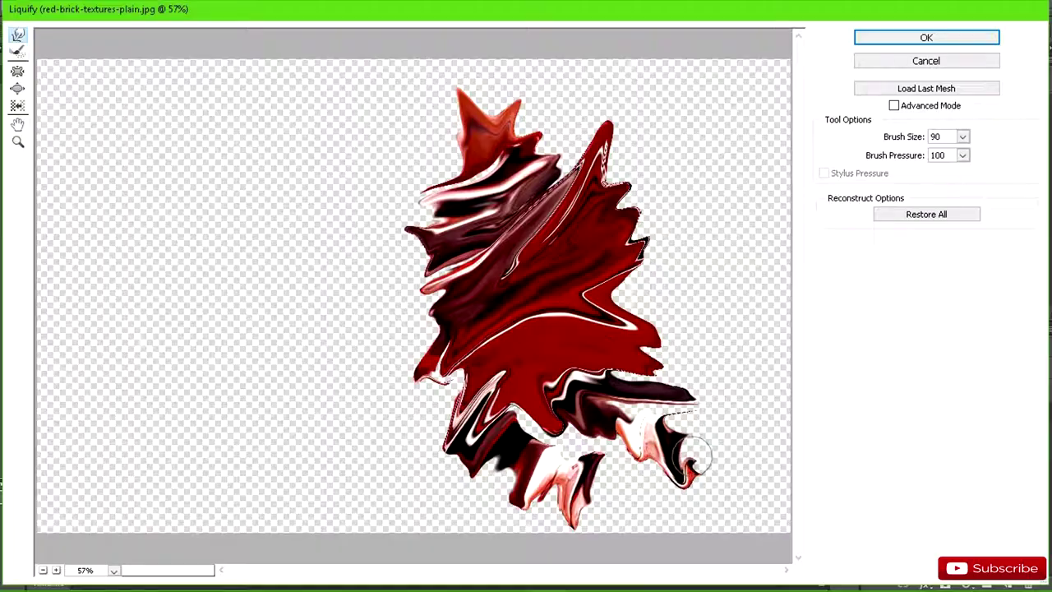
pyautogui.click(874, 61)
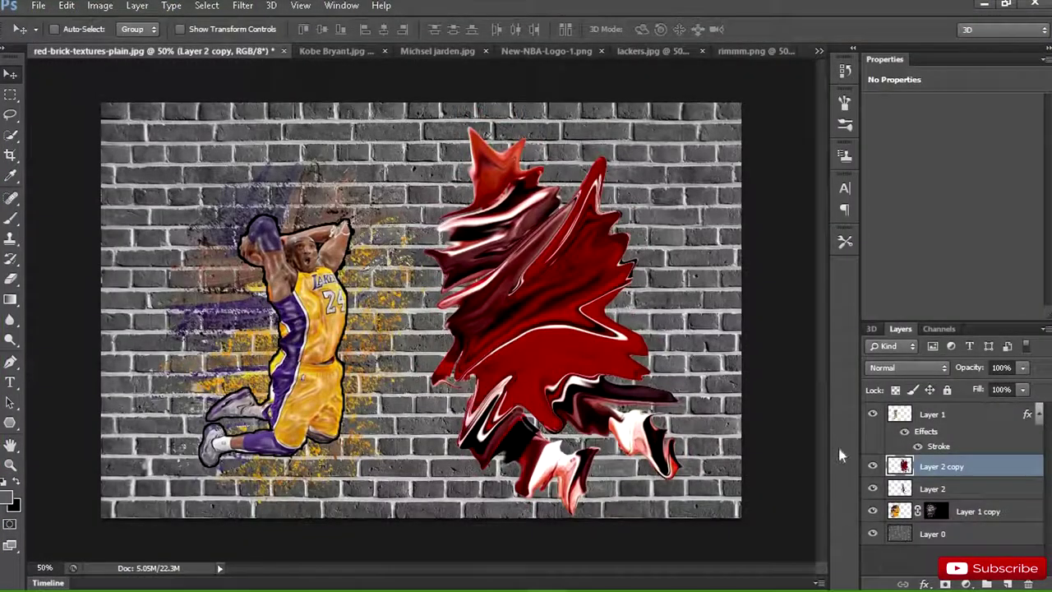
# Add a layer mask to Layer 2 copy and fill it with black.
pyautogui.click(945, 583)
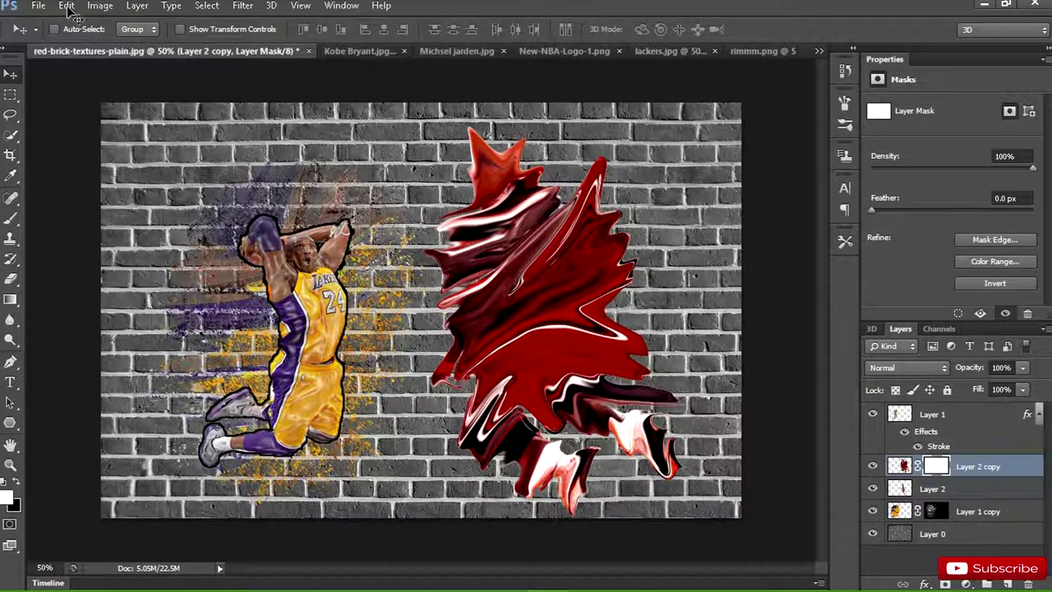
pyautogui.click(67, 7)
pyautogui.click(105, 228)
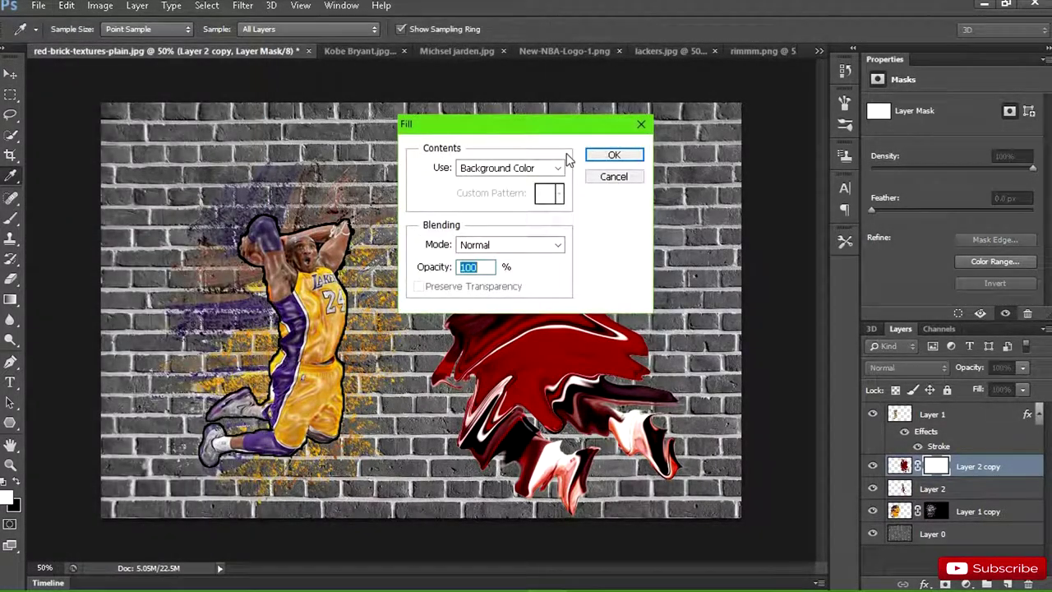
pyautogui.click(613, 156)
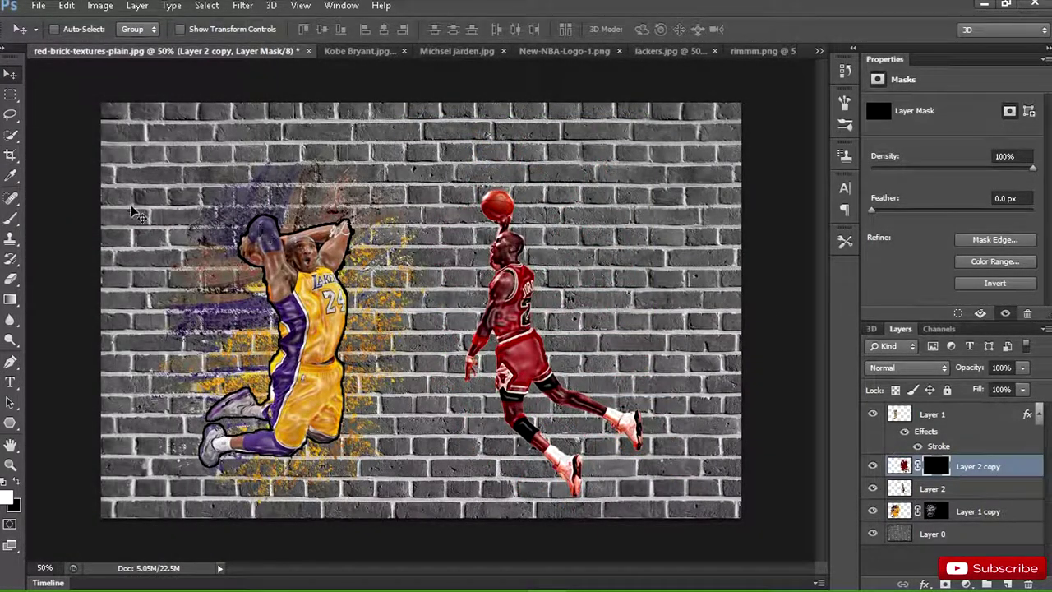
# Brush white splatter on the mask to reveal red splashes around Jordan's head, torso, legs and feet.
pyautogui.click(11, 217)
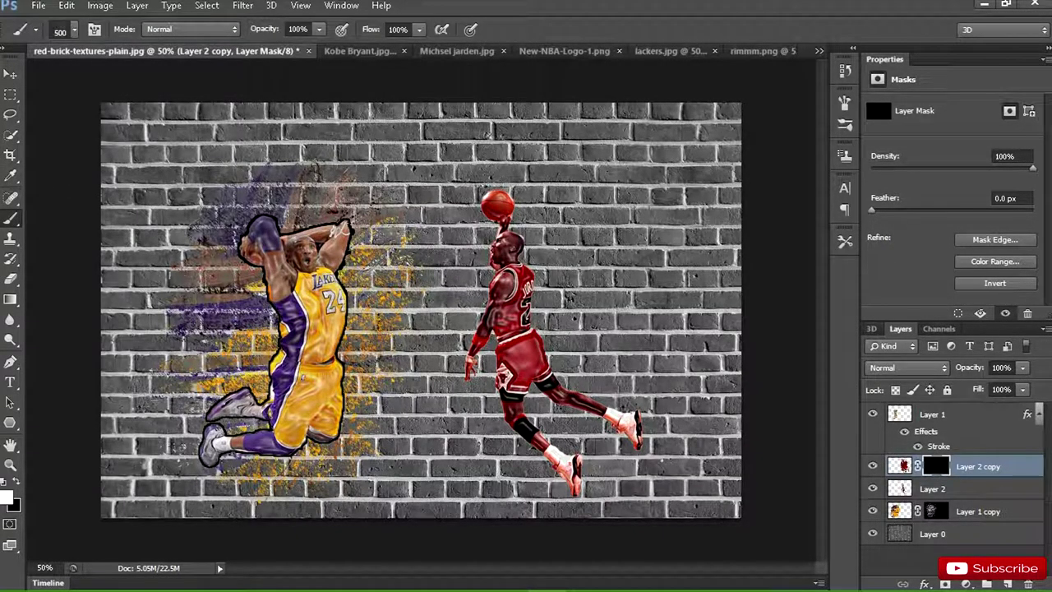
pyautogui.click(599, 265)
pyautogui.click(546, 271)
pyautogui.click(575, 328)
pyautogui.click(559, 411)
pyautogui.click(631, 433)
pyautogui.click(591, 453)
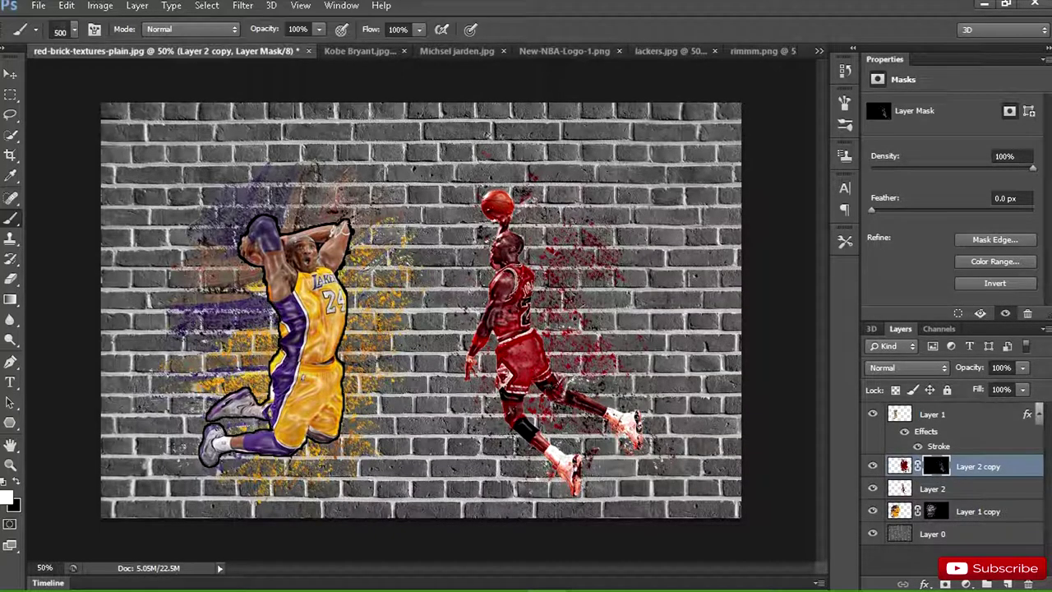
pyautogui.click(624, 352)
pyautogui.click(559, 313)
pyautogui.click(551, 288)
pyautogui.click(510, 197)
pyautogui.click(460, 337)
pyautogui.click(506, 452)
pyautogui.click(534, 465)
pyautogui.click(590, 296)
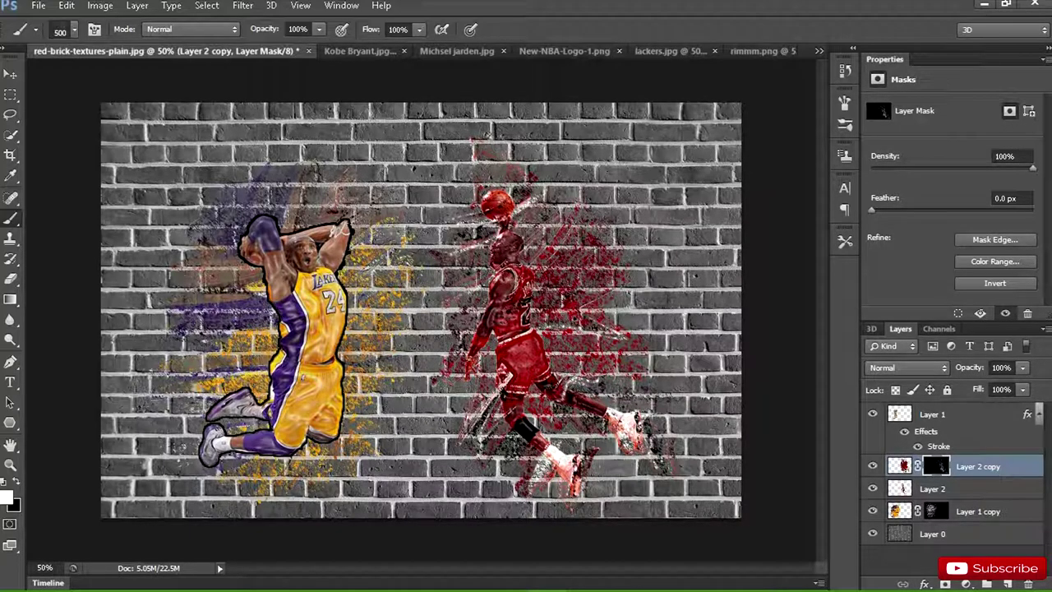
pyautogui.click(631, 379)
pyautogui.click(657, 462)
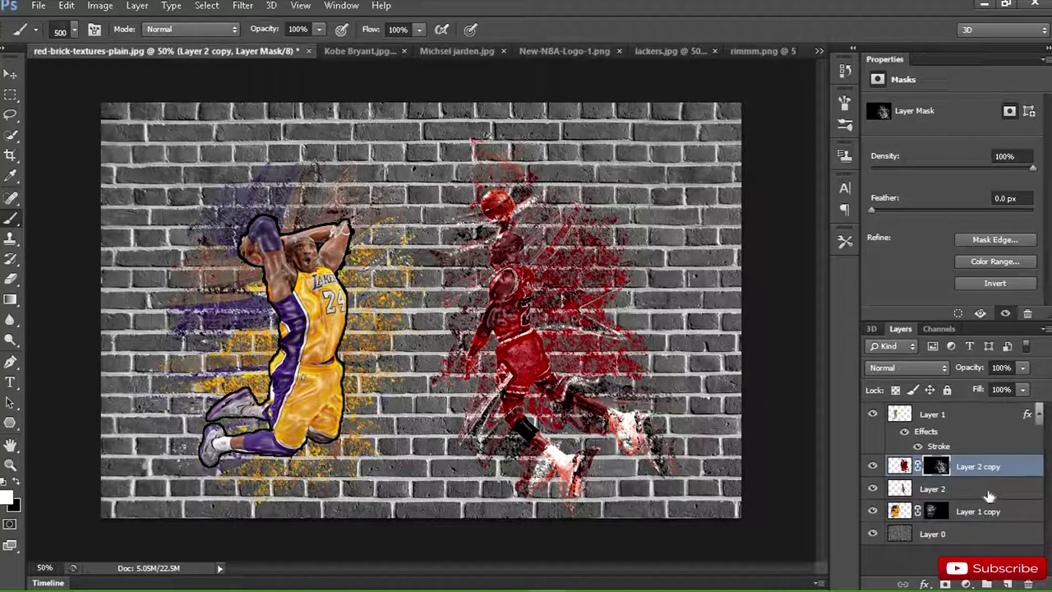
pyautogui.click(510, 337)
pyautogui.click(555, 341)
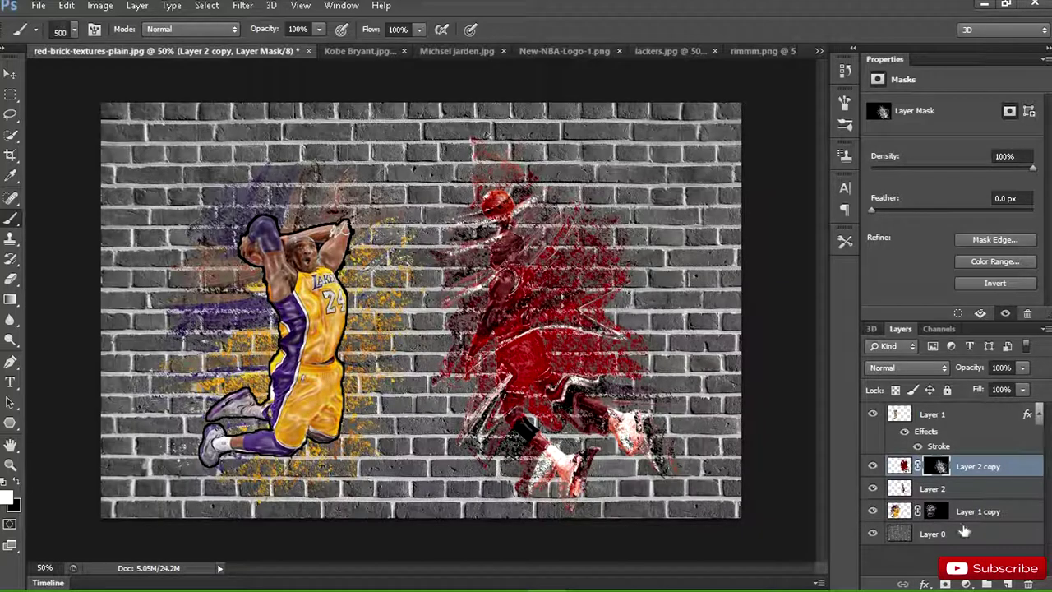
pyautogui.click(929, 488)
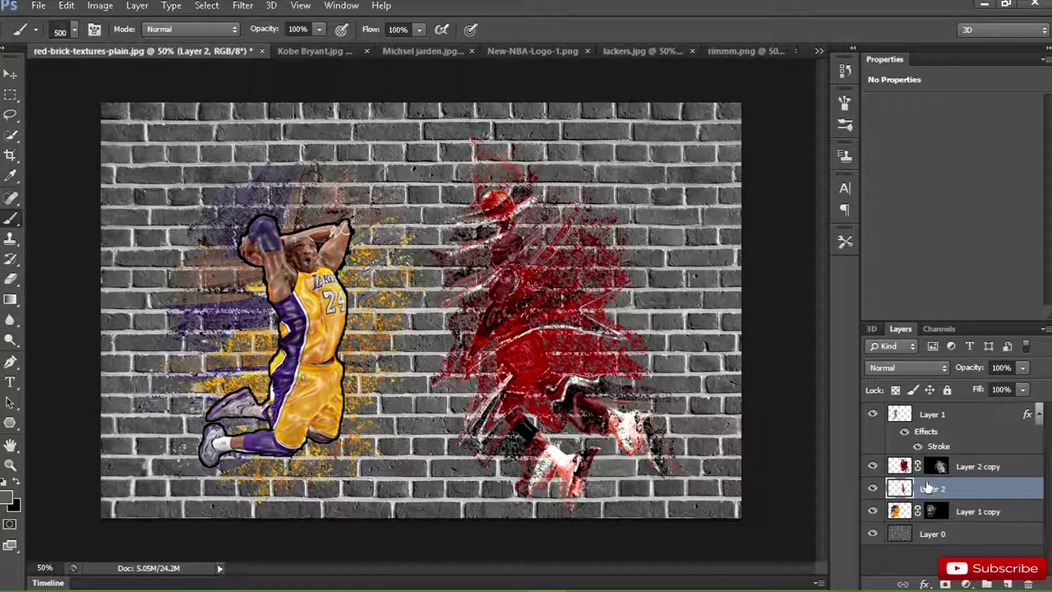
# Move Layer 2 above Layer 2 copy and give it a black outside stroke.
pyautogui.moveTo(928, 488); pyautogui.dragTo(928, 470)
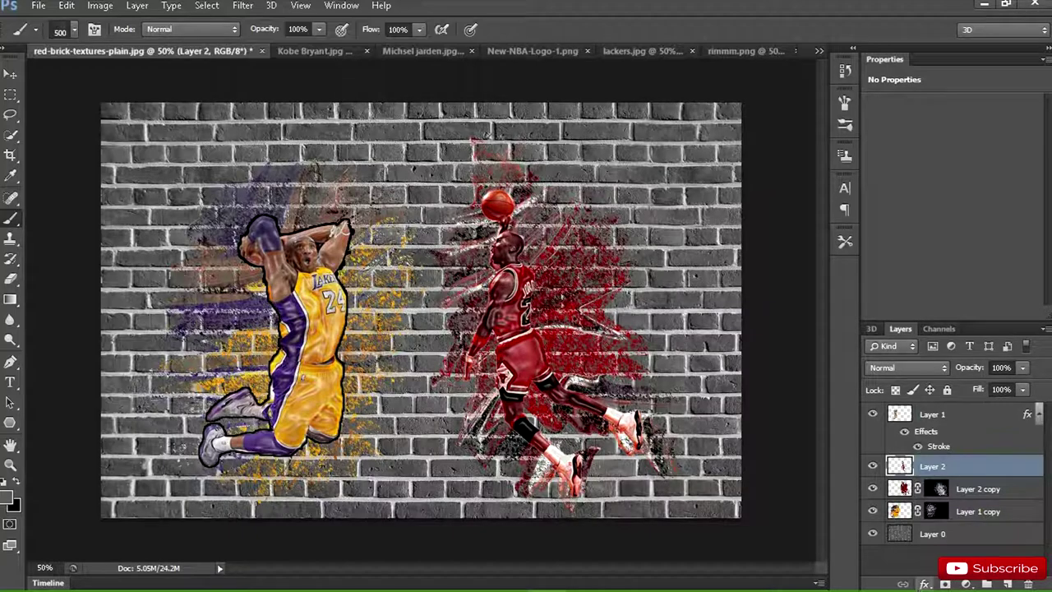
pyautogui.click(925, 583)
pyautogui.click(940, 443)
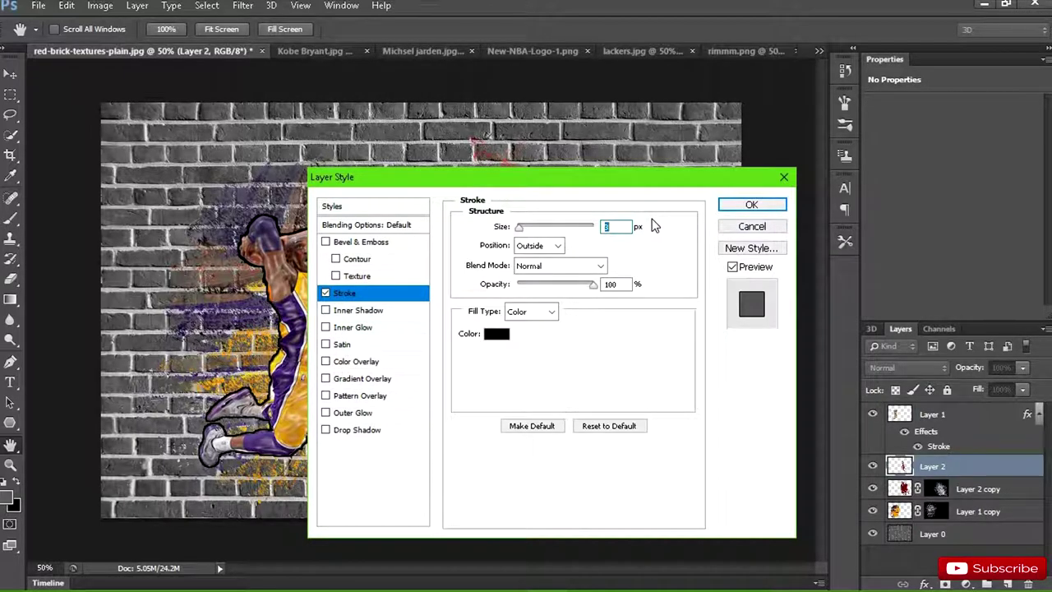
pyautogui.click(751, 203)
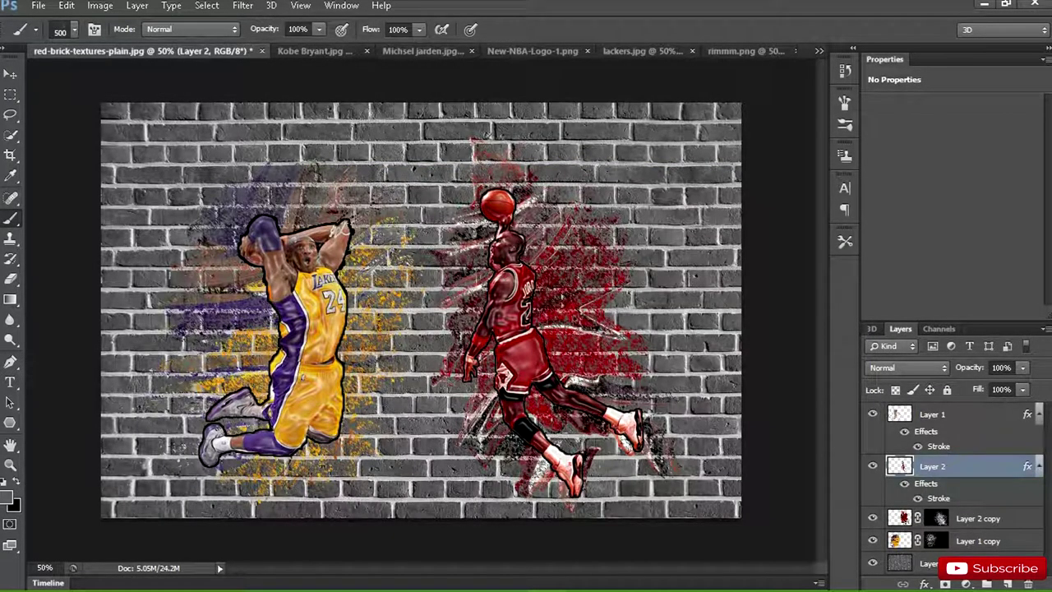
pyautogui.click(12, 74)
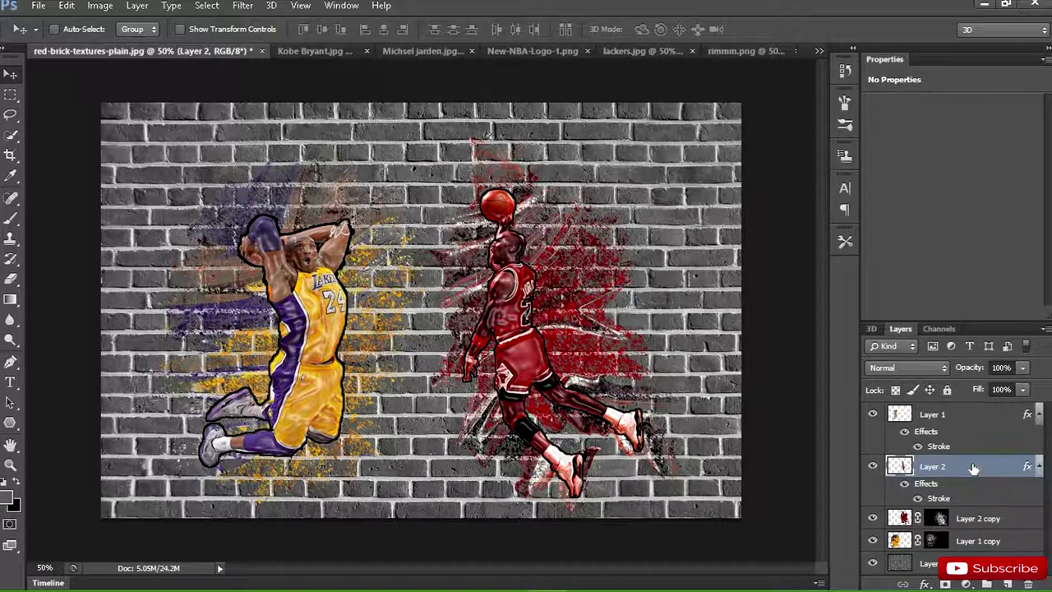
# Hide Layer 1, move Layer 1 copy above Layer 2, and merge Layer 1 down, applying the mask.
pyautogui.click(966, 519)
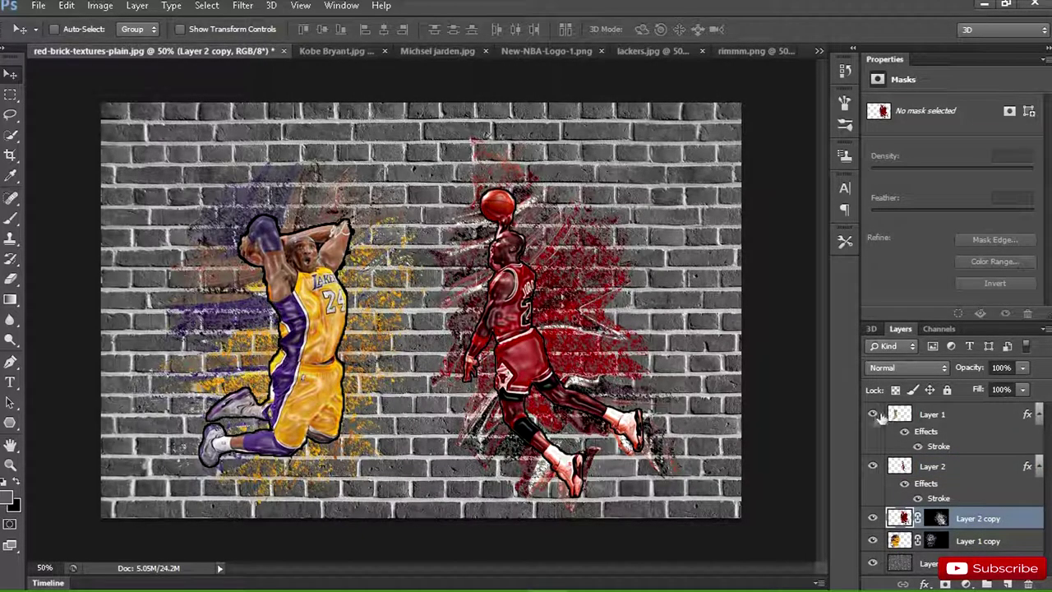
pyautogui.click(873, 417)
pyautogui.moveTo(949, 540); pyautogui.dragTo(931, 454)
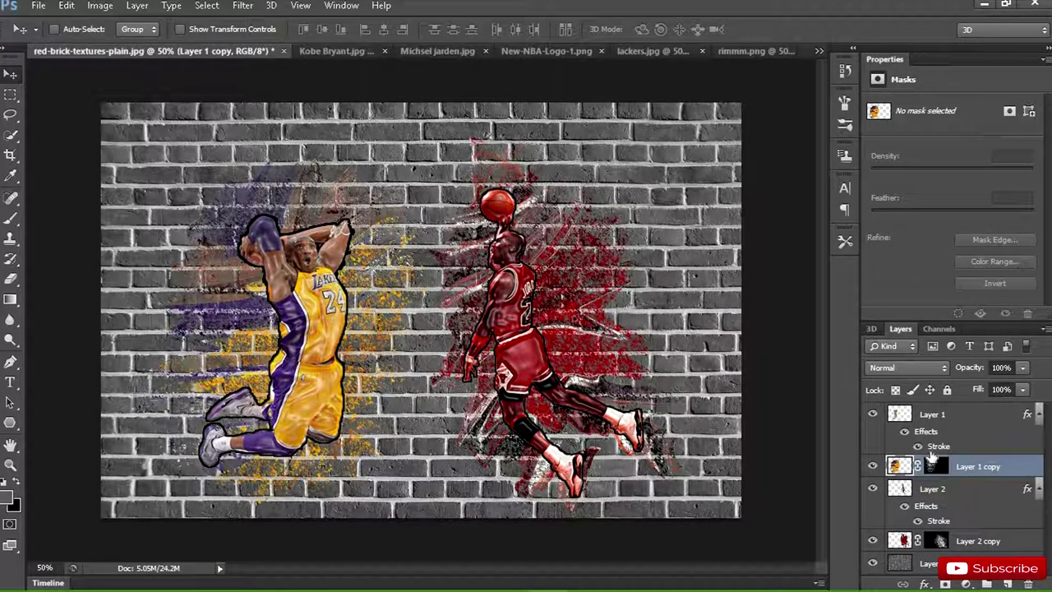
pyautogui.rightClick(929, 417)
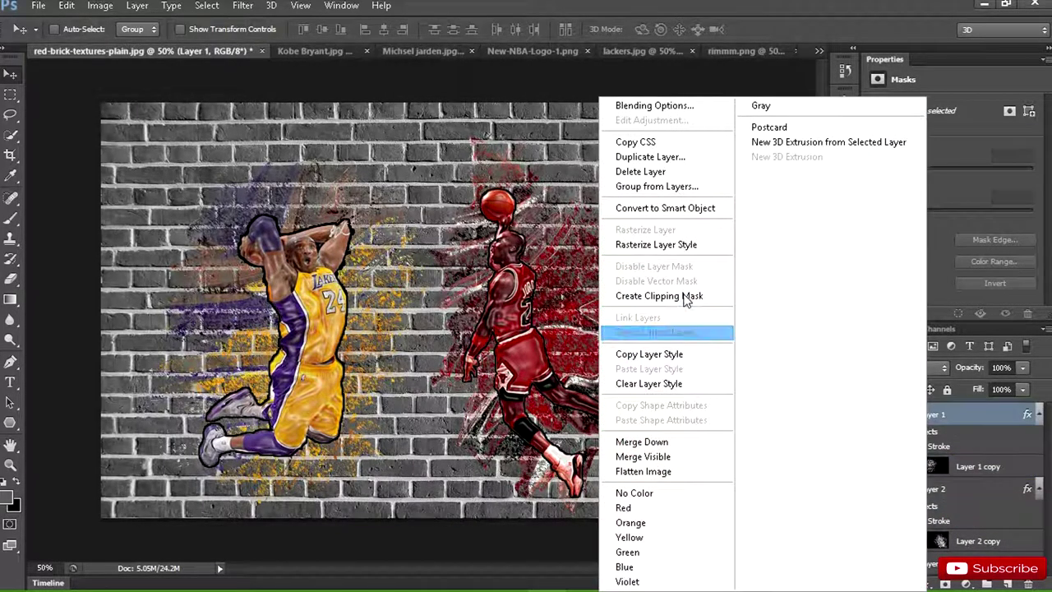
pyautogui.click(673, 442)
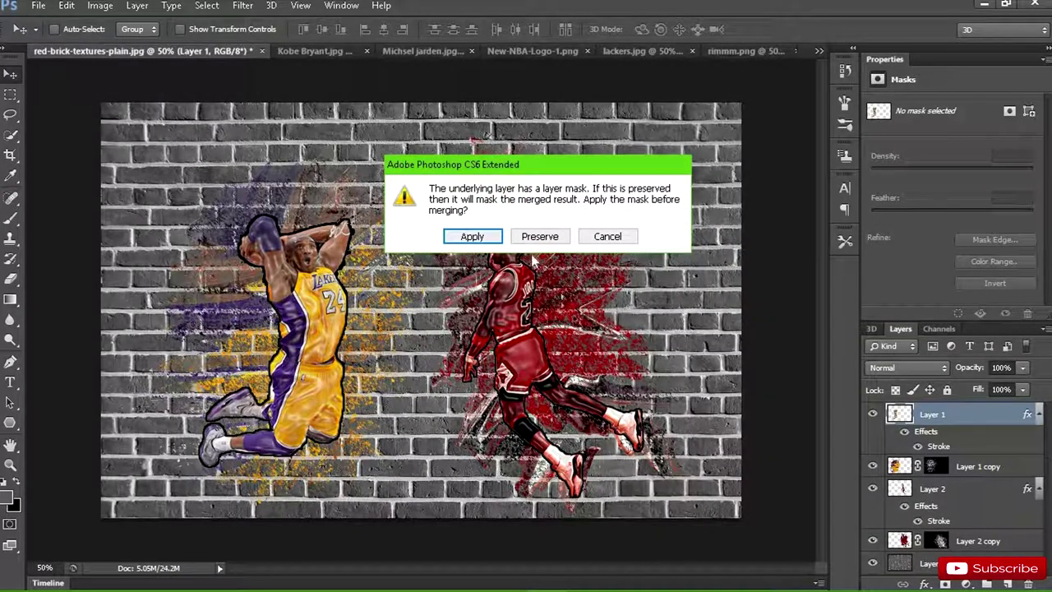
pyautogui.click(472, 236)
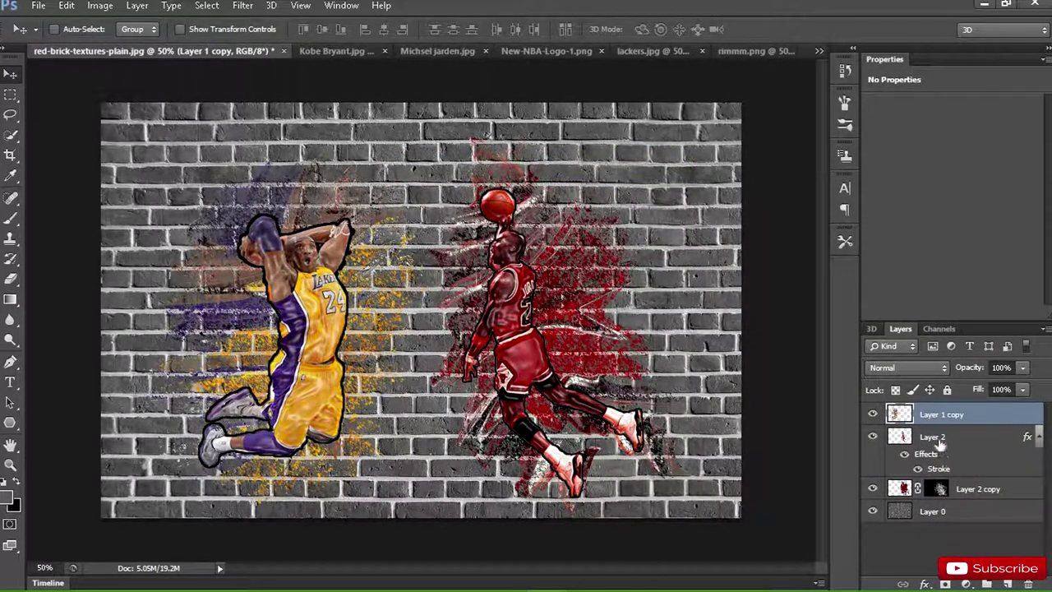
# Merge Jordan's stroked Layer 2 down into Layer 2 copy.
pyautogui.click(936, 442)
pyautogui.rightClick(931, 439)
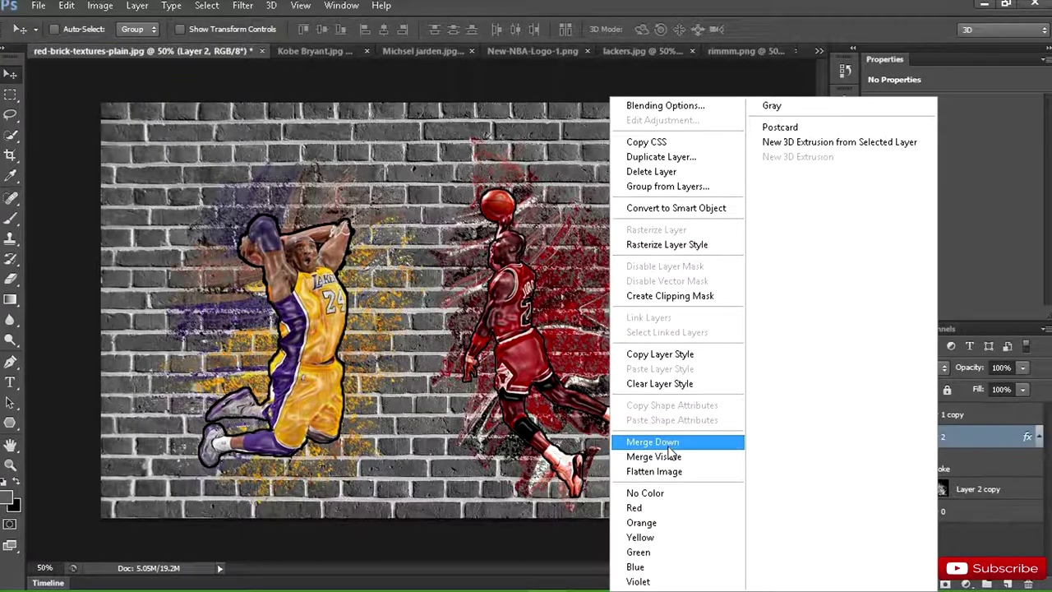
pyautogui.click(658, 436)
pyautogui.click(472, 237)
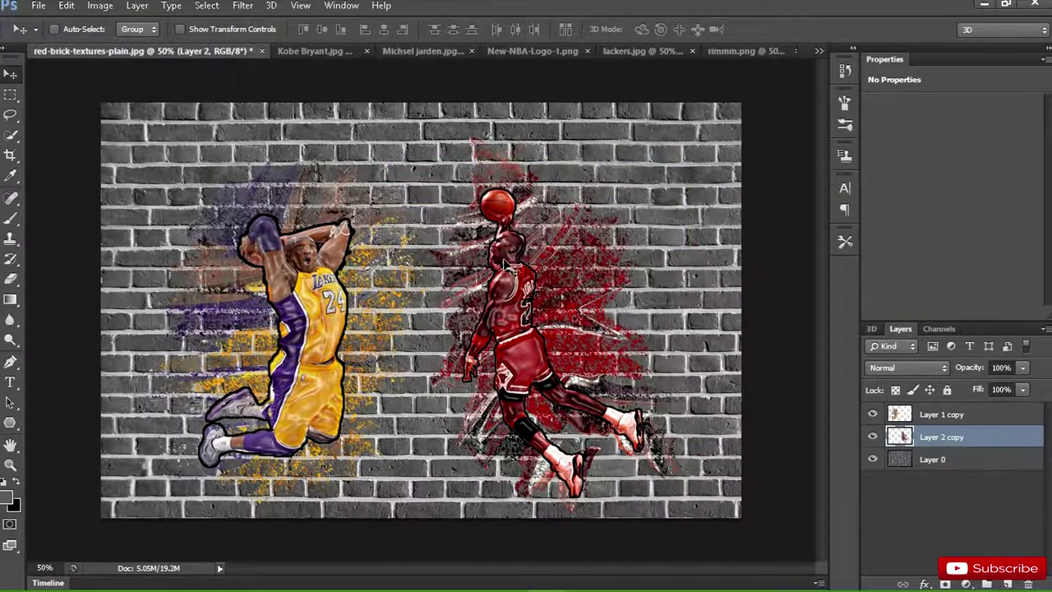
# Convert Layer 1 copy and Layer 2 copy into smart objects.
pyautogui.click(988, 416)
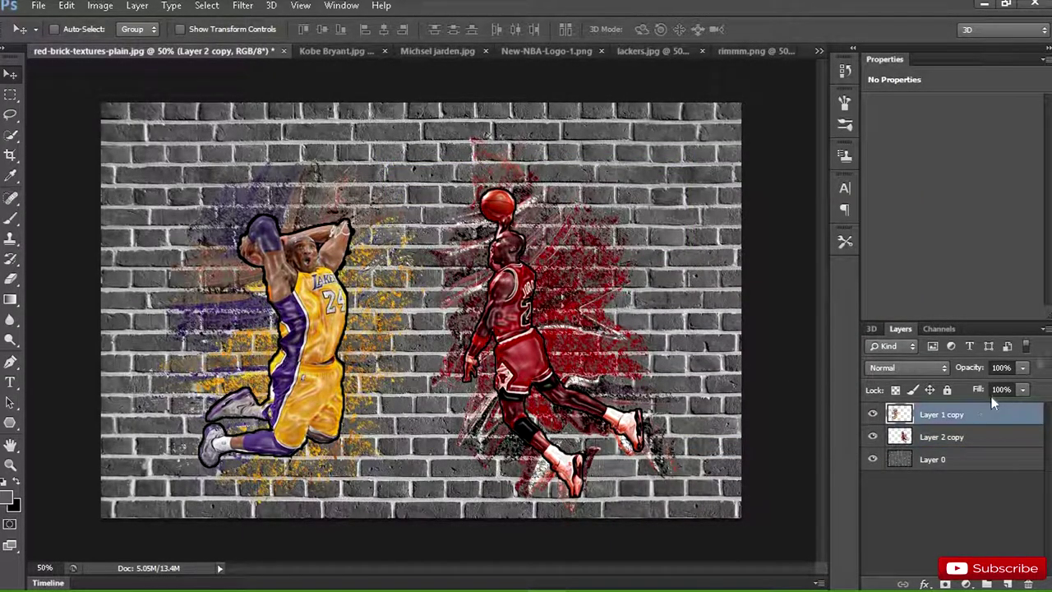
pyautogui.click(1046, 330)
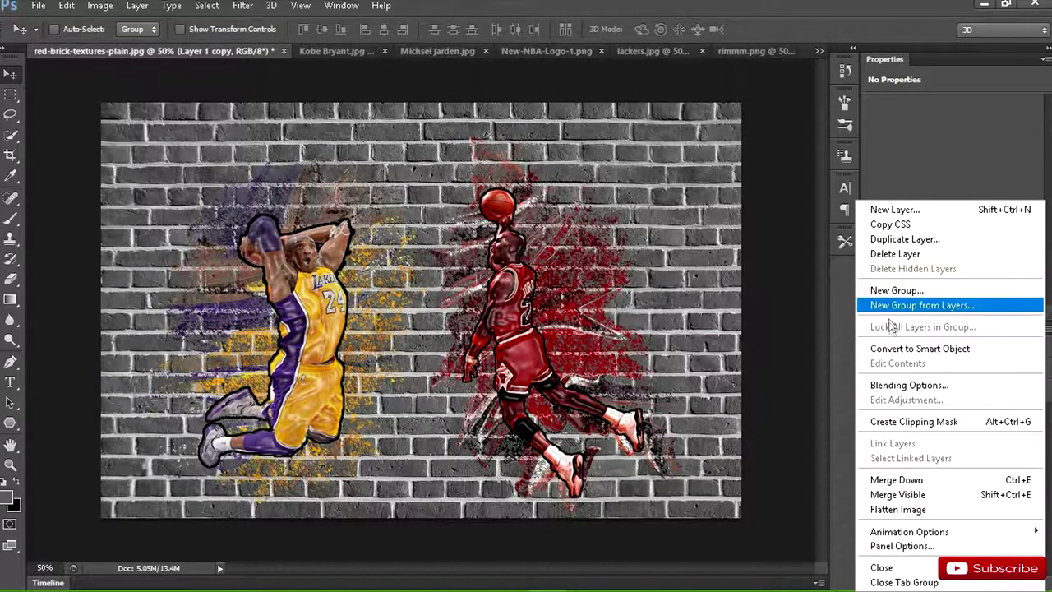
pyautogui.click(898, 347)
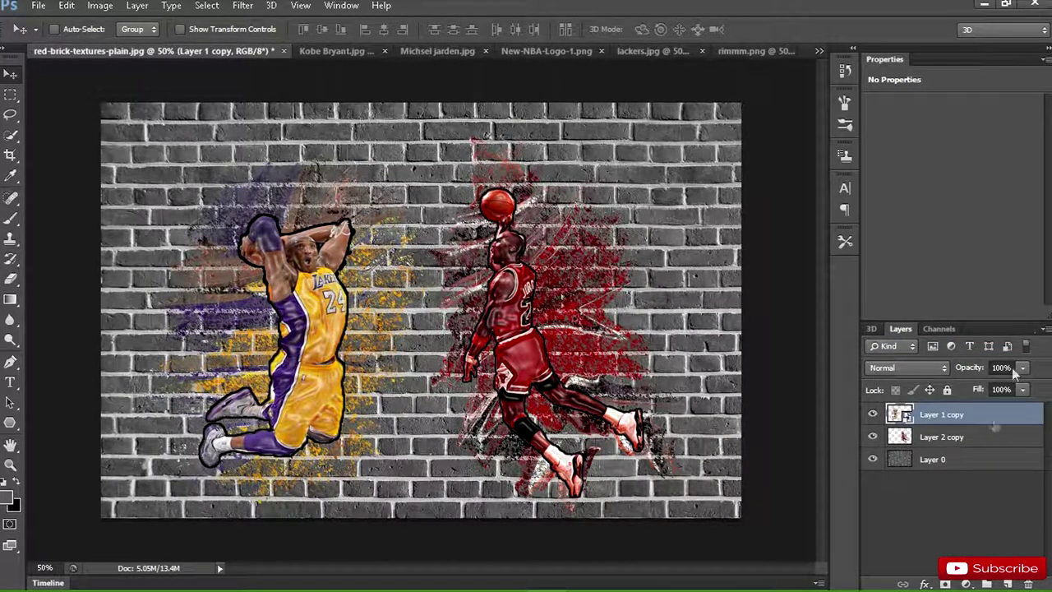
pyautogui.click(982, 436)
pyautogui.click(1045, 329)
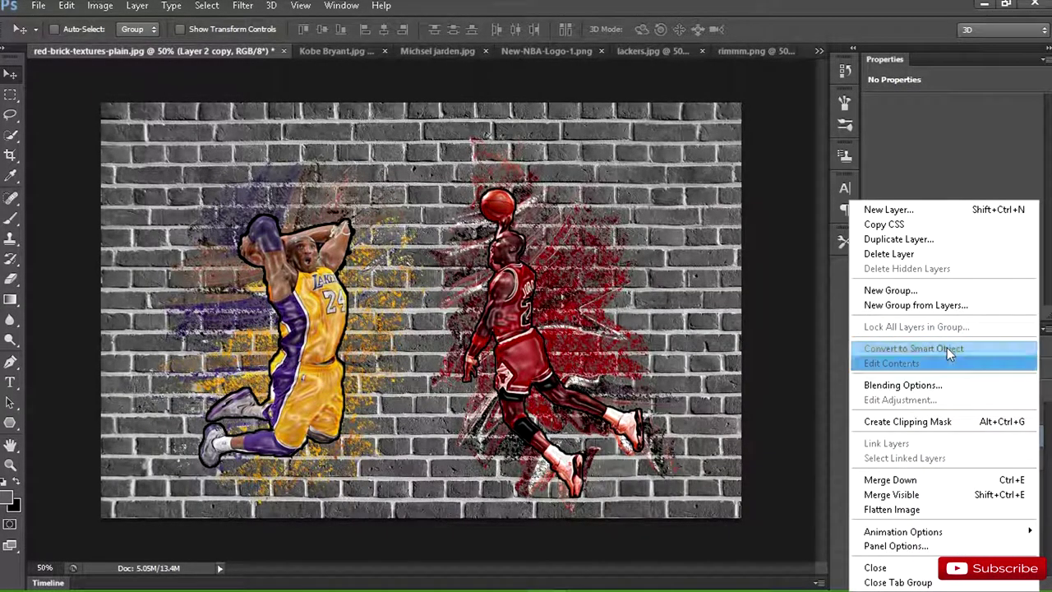
pyautogui.click(949, 352)
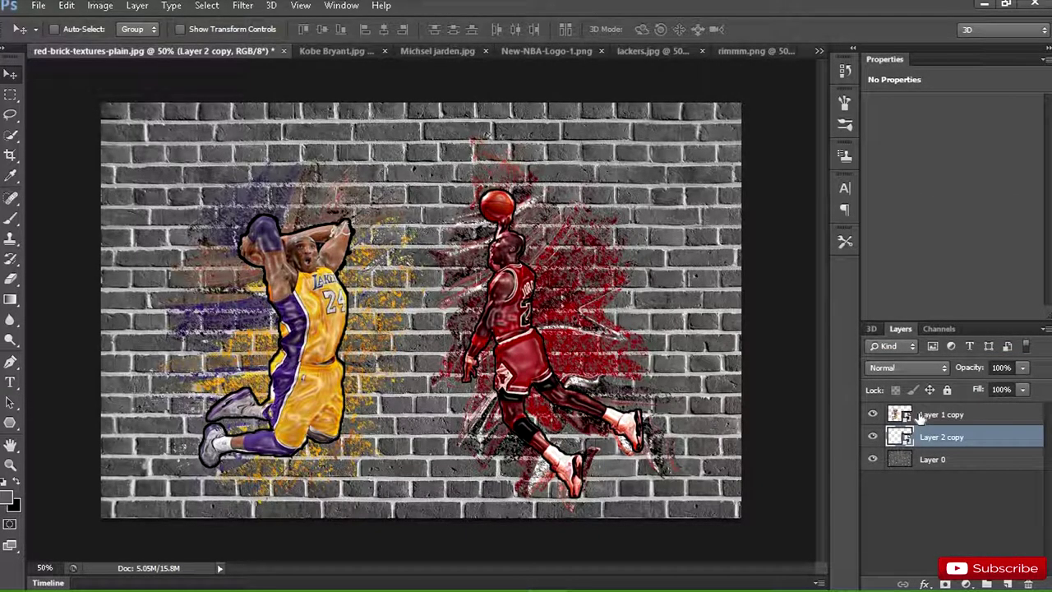
pyautogui.click(921, 415)
pyautogui.rightClick(919, 413)
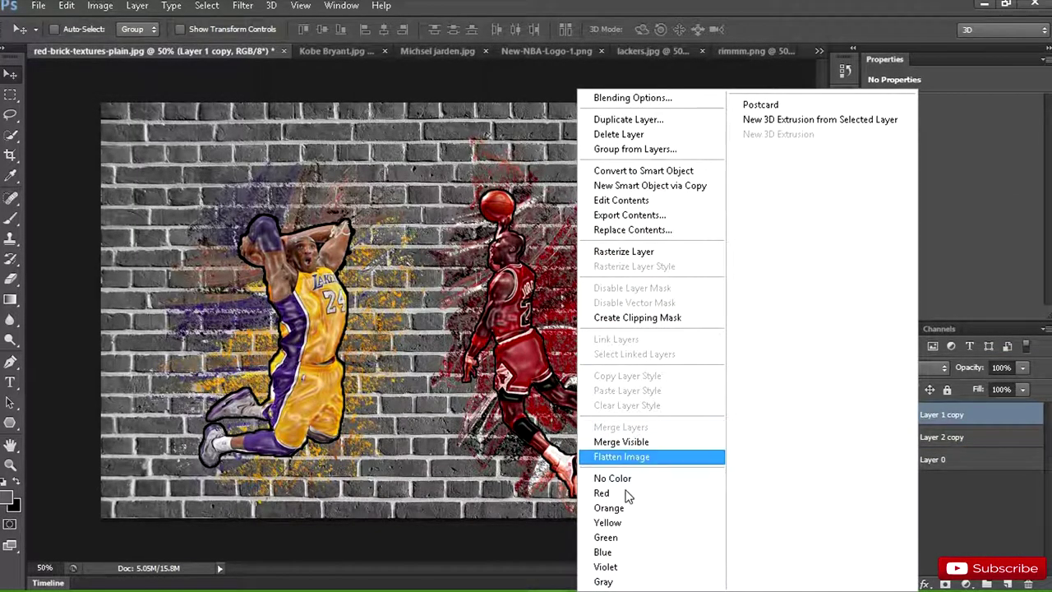
pyautogui.press('Escape')
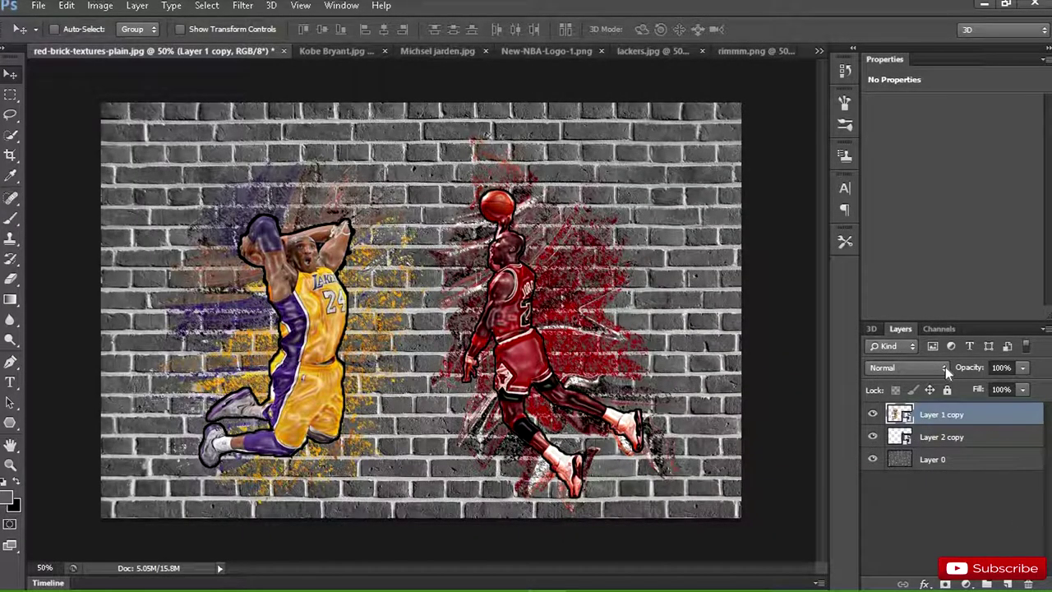
# Set the Kobe (Layer 1 copy) and Jordan (Layer 2 copy) layers to Overlay blending.
pyautogui.click(945, 367)
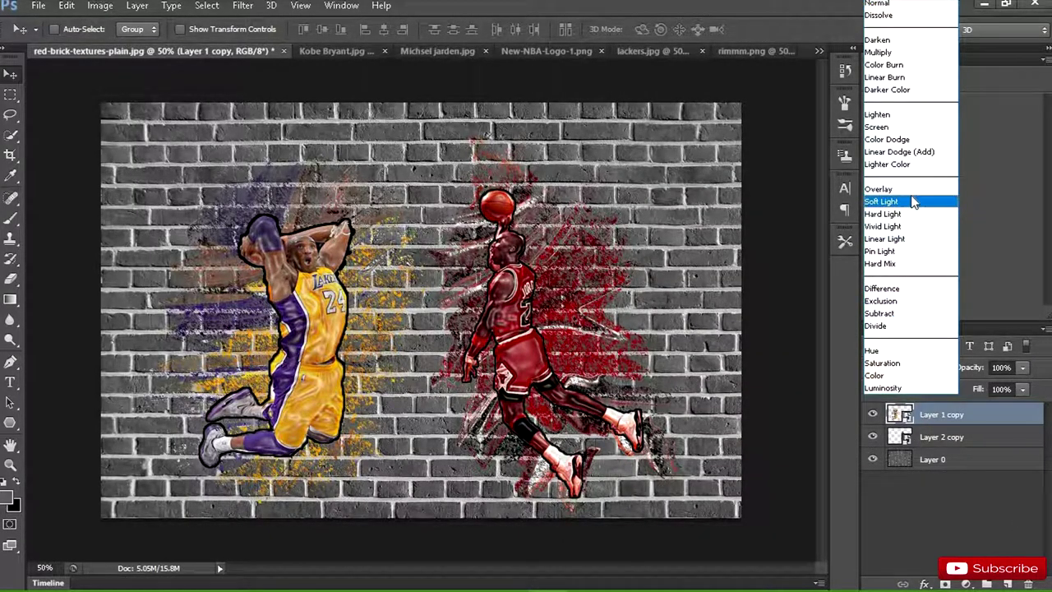
pyautogui.click(910, 190)
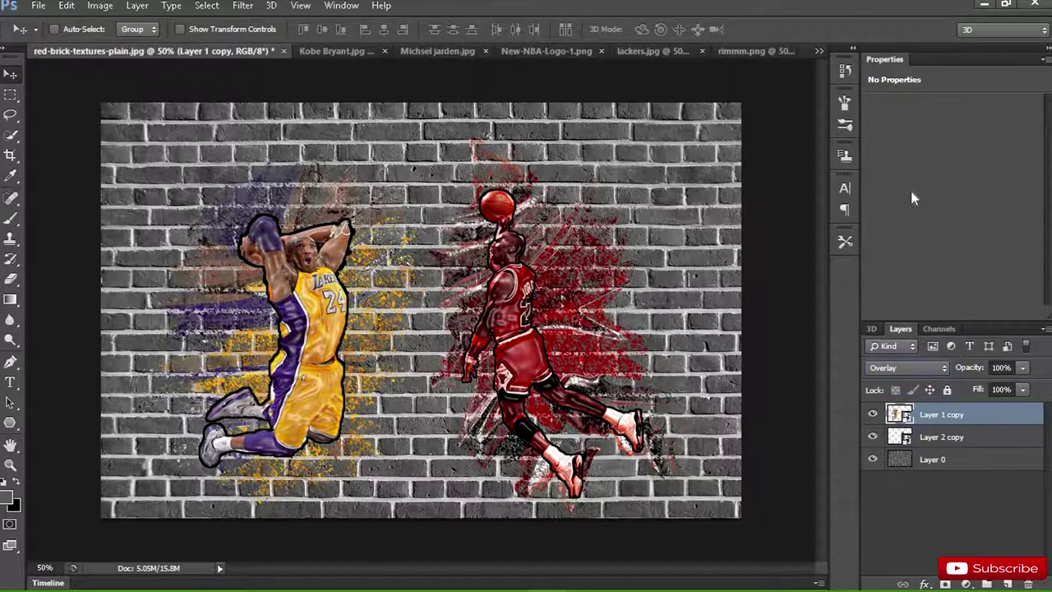
pyautogui.click(963, 442)
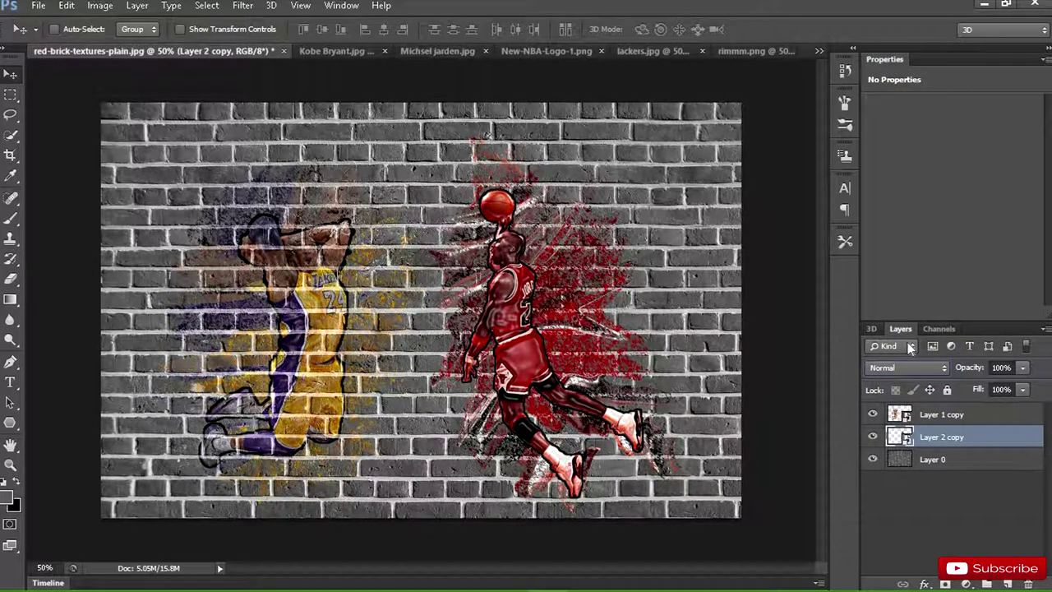
pyautogui.click(942, 368)
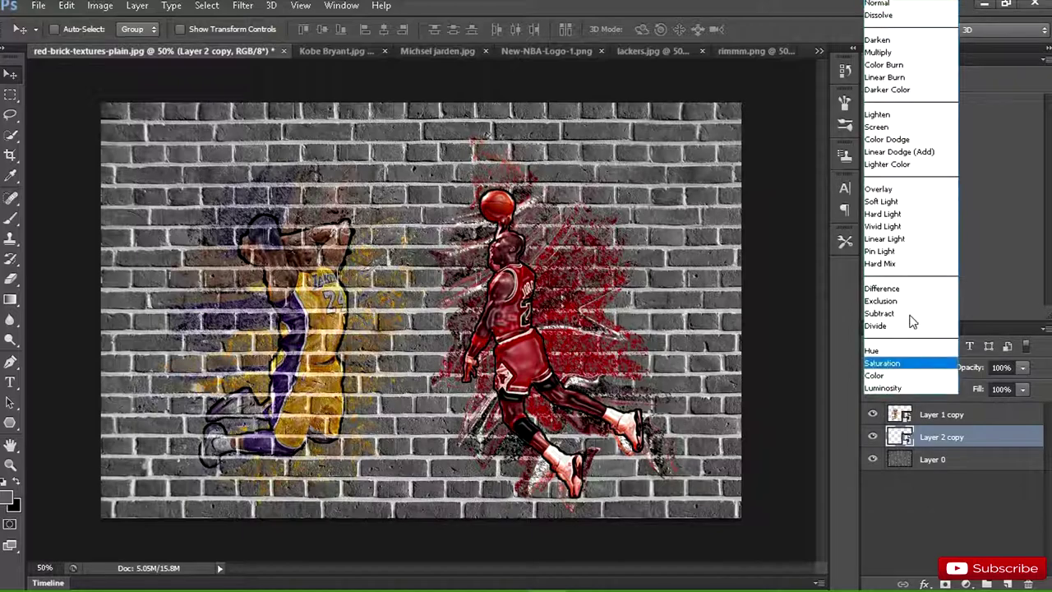
pyautogui.click(904, 190)
pyautogui.click(936, 459)
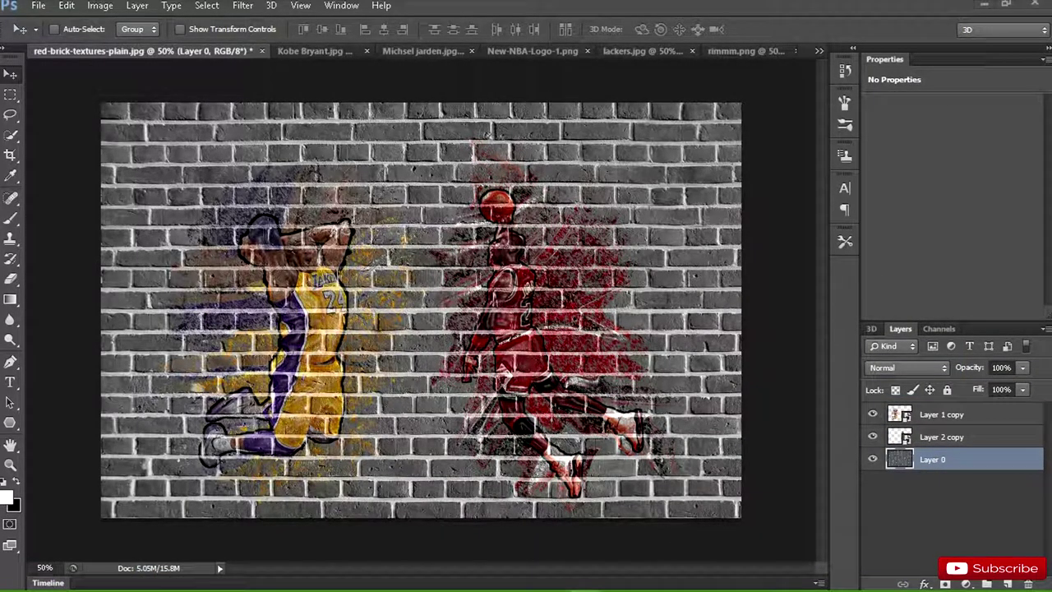
# Drag the NBA logo from New-NBA-Logo-1.png onto the brick wall's bottom-left corner.
pyautogui.click(546, 55)
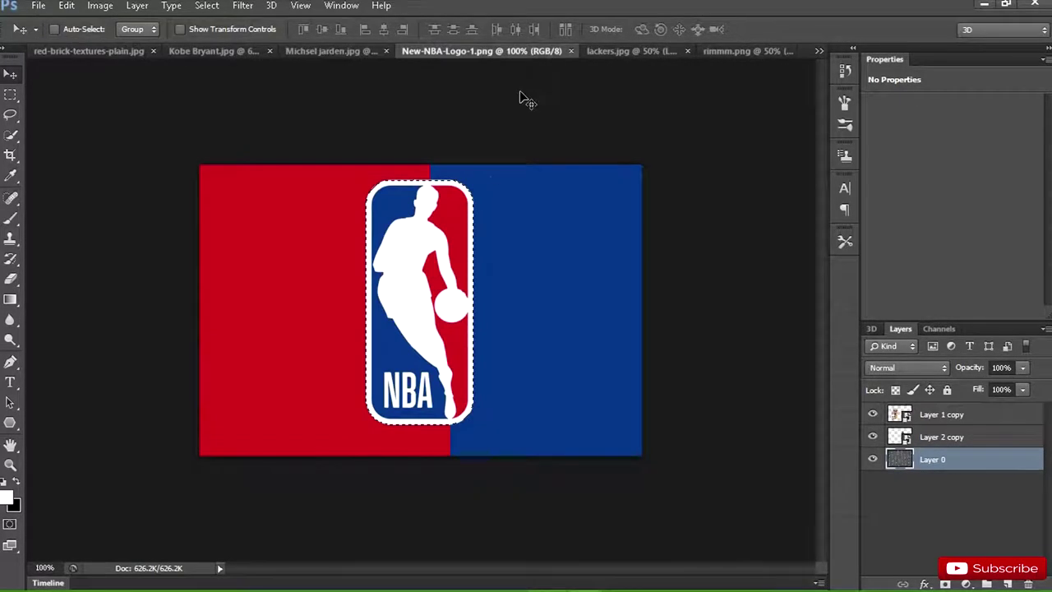
pyautogui.moveTo(426, 282)
pyautogui.mouseDown()
pyautogui.moveTo(77, 52)
pyautogui.moveTo(174, 440)
pyautogui.mouseUp()
pyautogui.moveTo(158, 476); pyautogui.dragTo(150, 481)
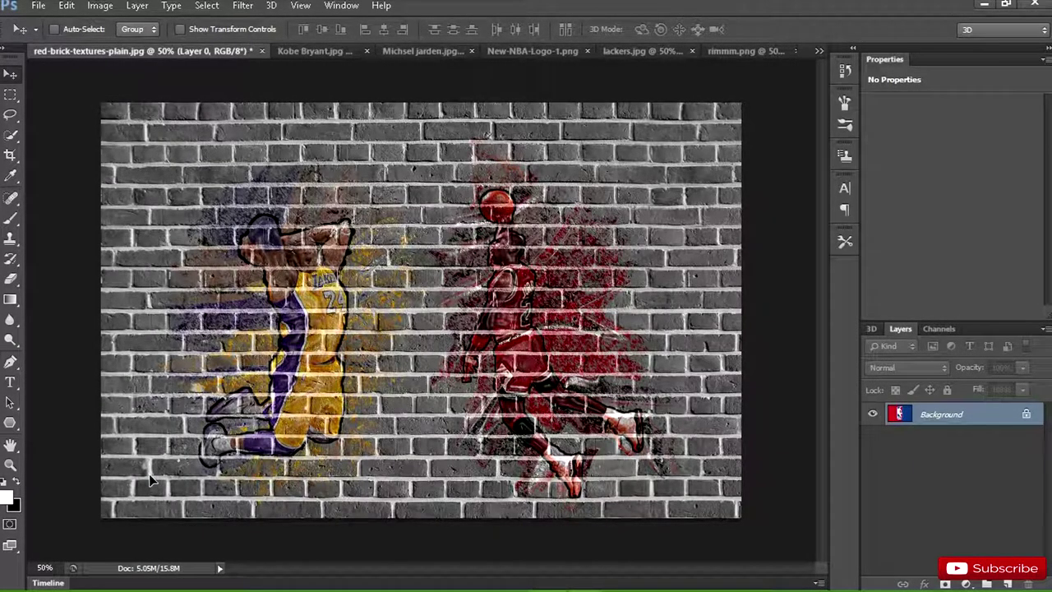
pyautogui.moveTo(151, 470); pyautogui.dragTo(144, 460)
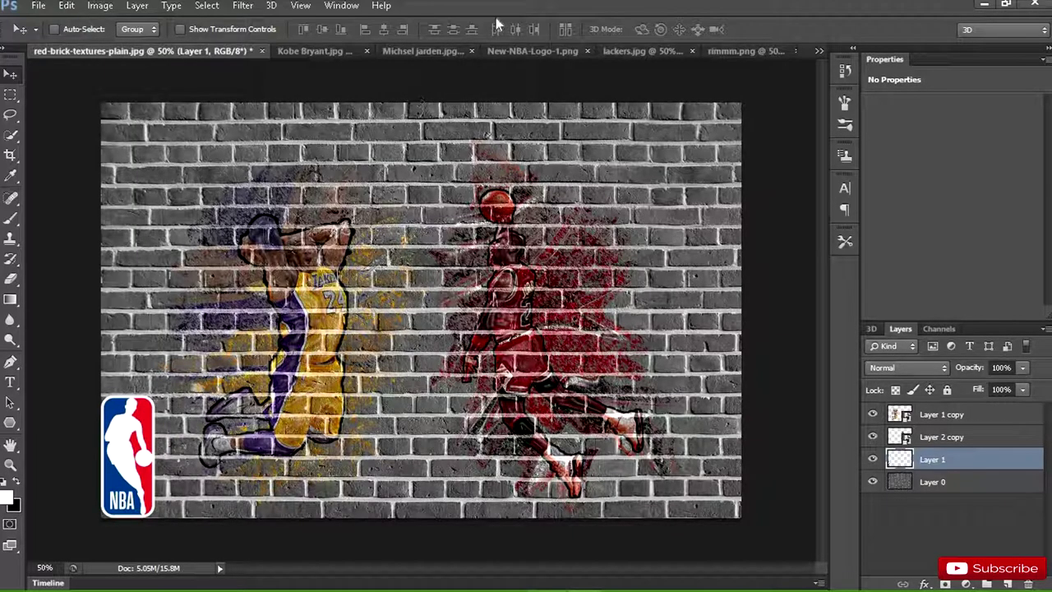
pyautogui.click(726, 52)
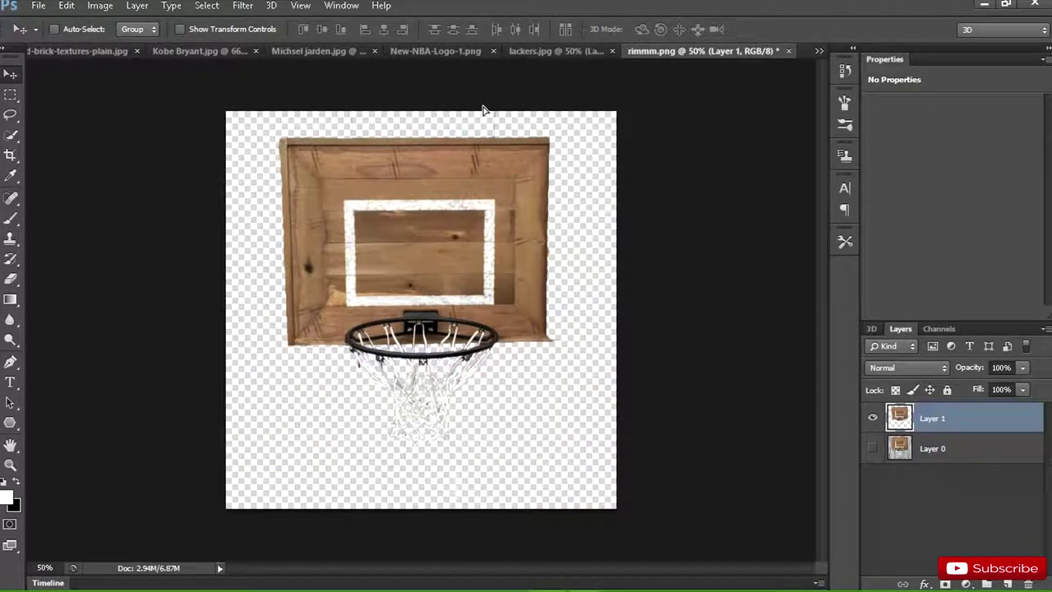
# Bring the rimmm.png backboard and hoop onto the wall, scaled down and centred at the top.
pyautogui.moveTo(475, 148); pyautogui.dragTo(103, 53)
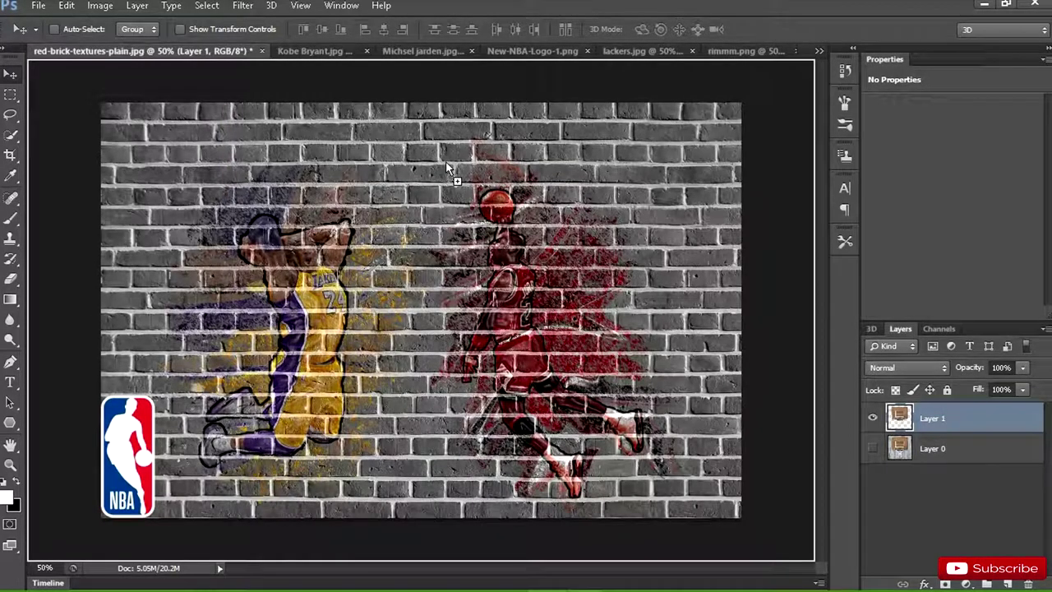
pyautogui.moveTo(102, 53); pyautogui.dragTo(438, 168)
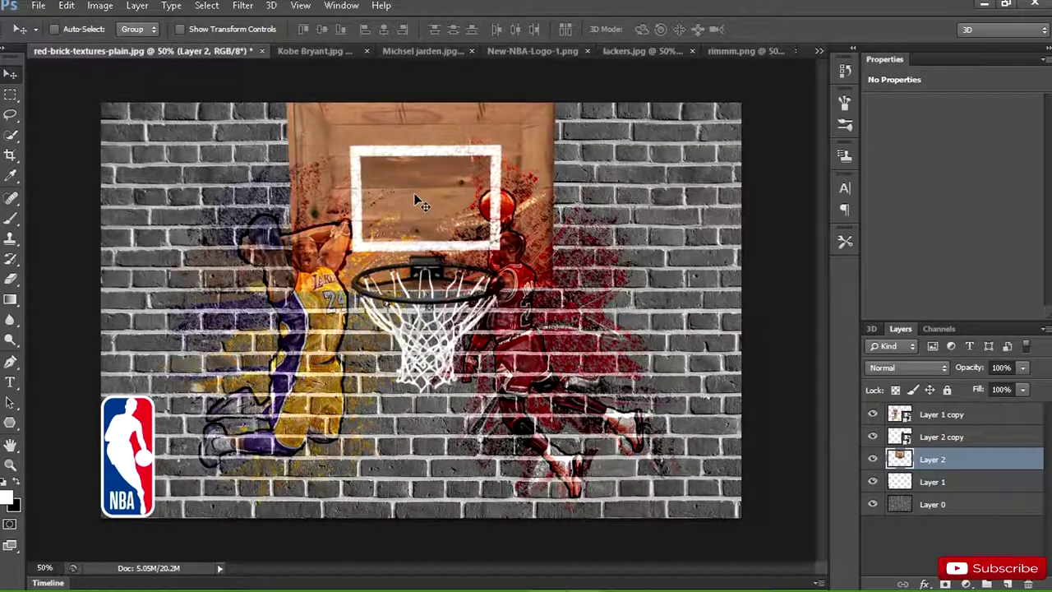
pyautogui.moveTo(409, 177)
pyautogui.mouseDown()
pyautogui.moveTo(403, 120)
pyautogui.moveTo(398, 138)
pyautogui.mouseUp()
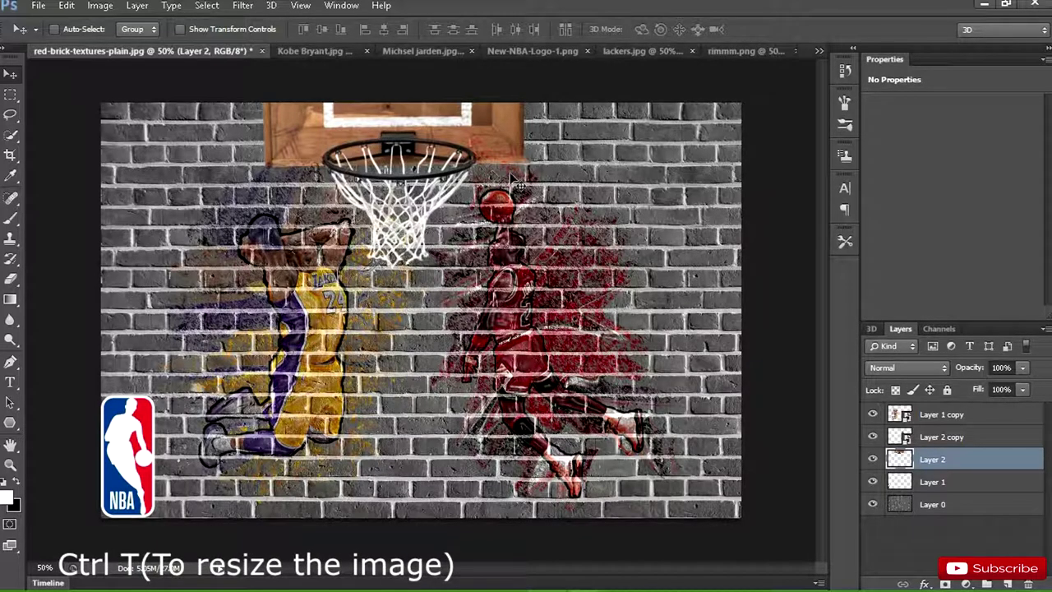
pyautogui.hotkey('ctrl', 't')
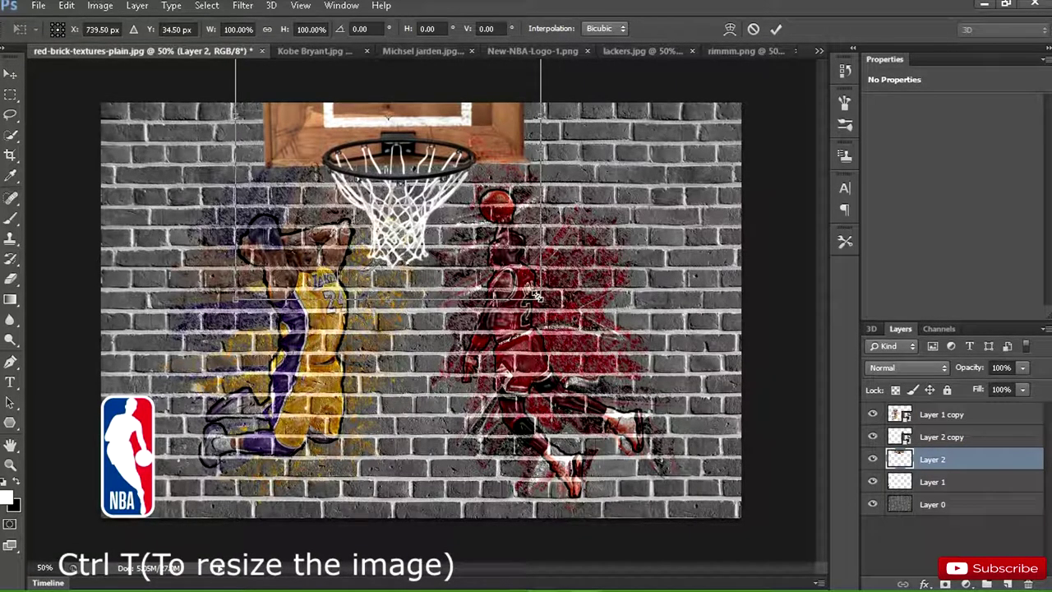
pyautogui.moveTo(542, 297); pyautogui.dragTo(465, 242)
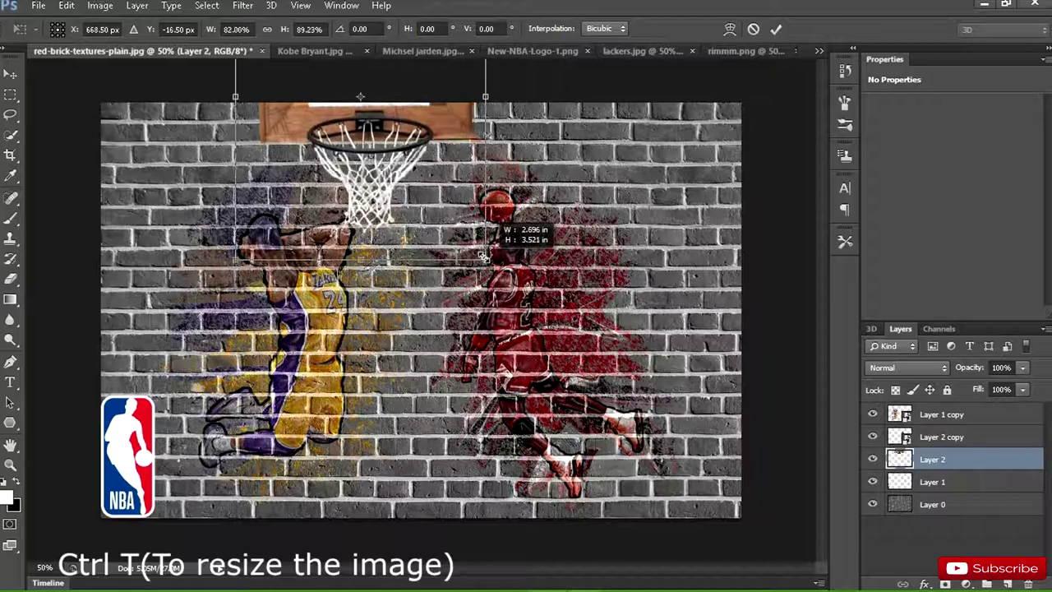
pyautogui.moveTo(443, 130)
pyautogui.mouseDown()
pyautogui.moveTo(474, 160)
pyautogui.moveTo(466, 156)
pyautogui.mouseUp()
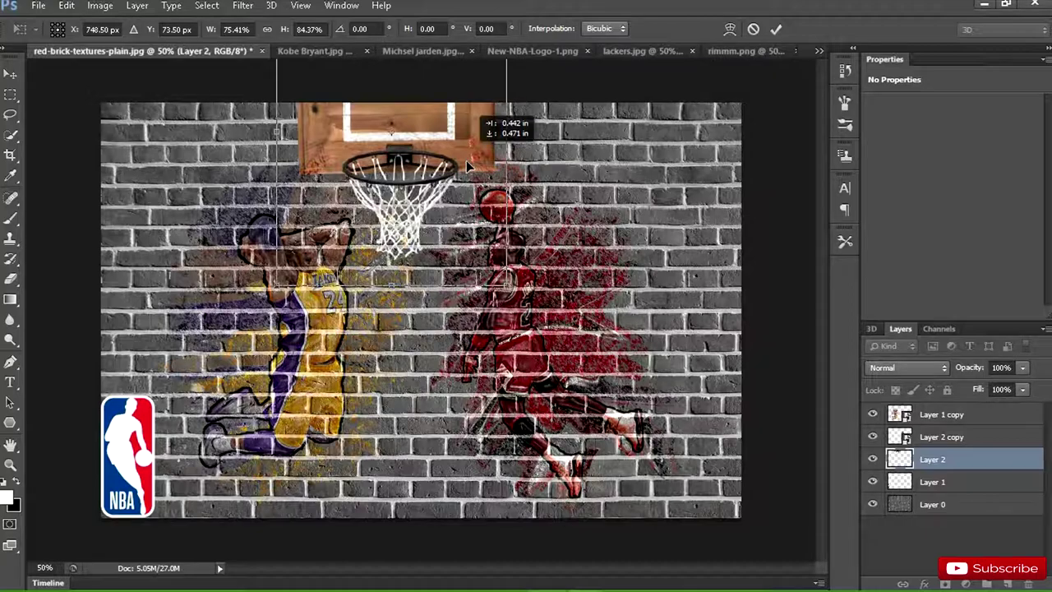
pyautogui.moveTo(466, 160); pyautogui.dragTo(473, 168)
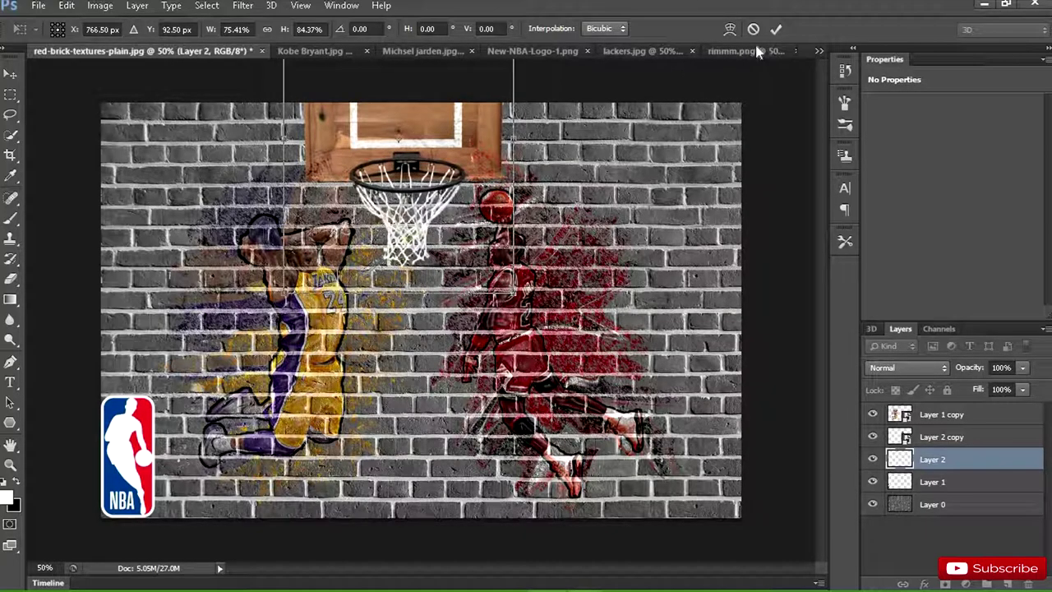
pyautogui.click(775, 29)
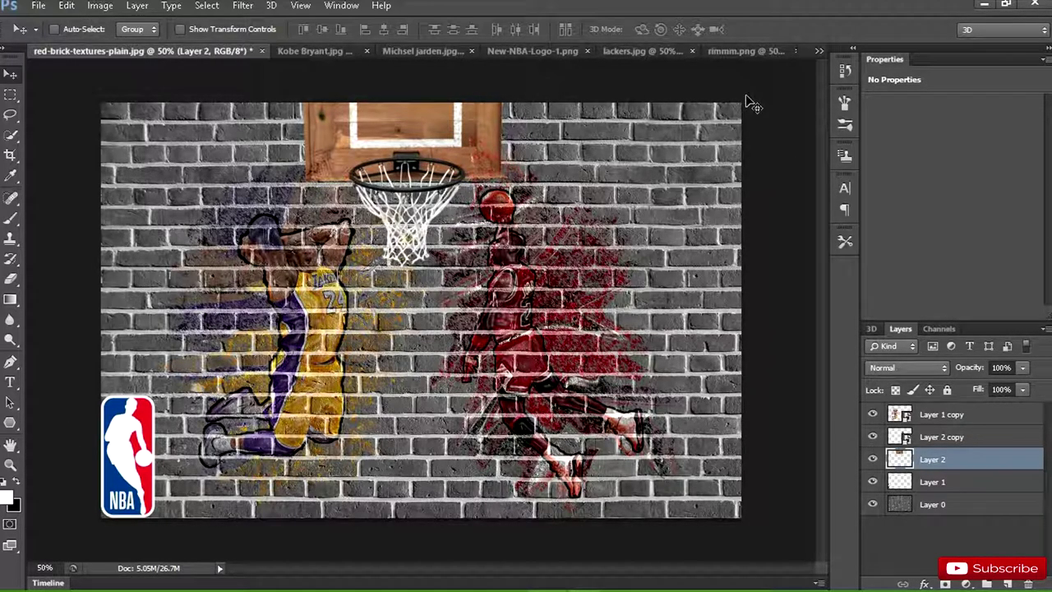
# Convert the hoop (Layer 2) and NBA logo (Layer 1) layers into smart objects.
pyautogui.keyDown('shift'); pyautogui.click(956, 483); pyautogui.keyUp('shift')
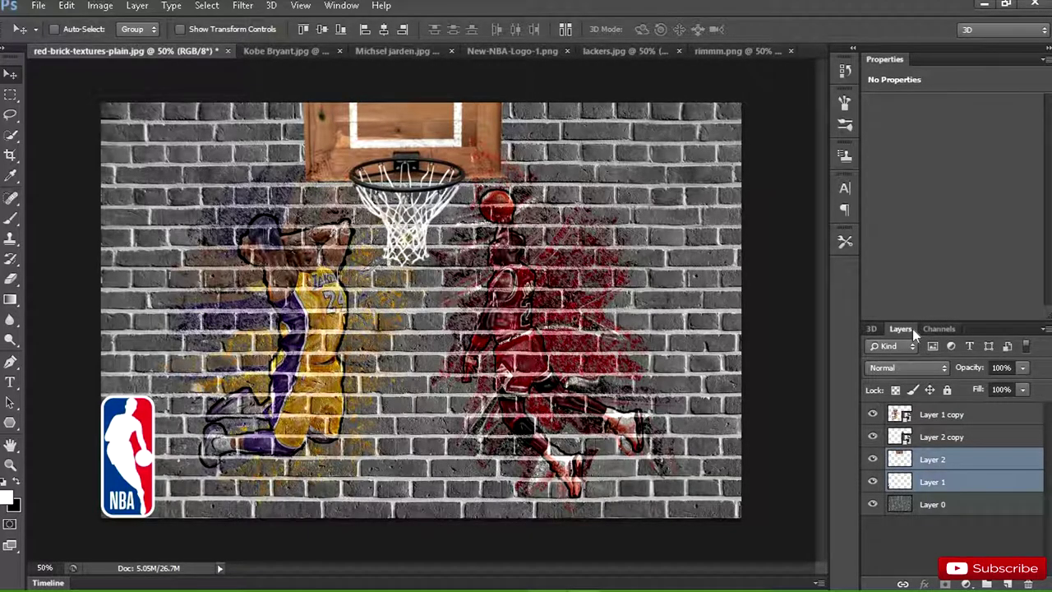
pyautogui.click(986, 461)
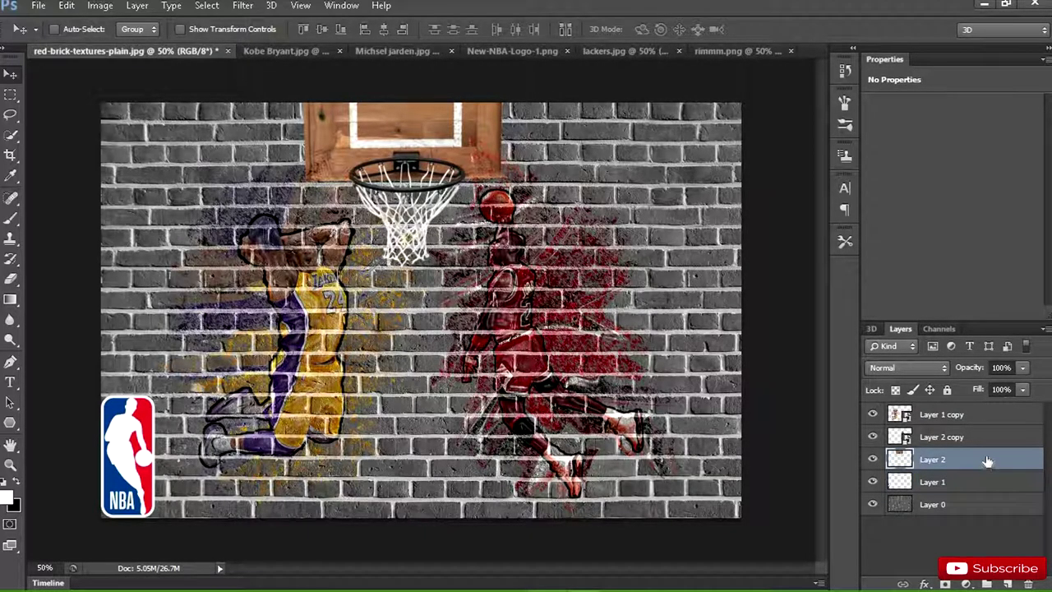
pyautogui.click(1045, 329)
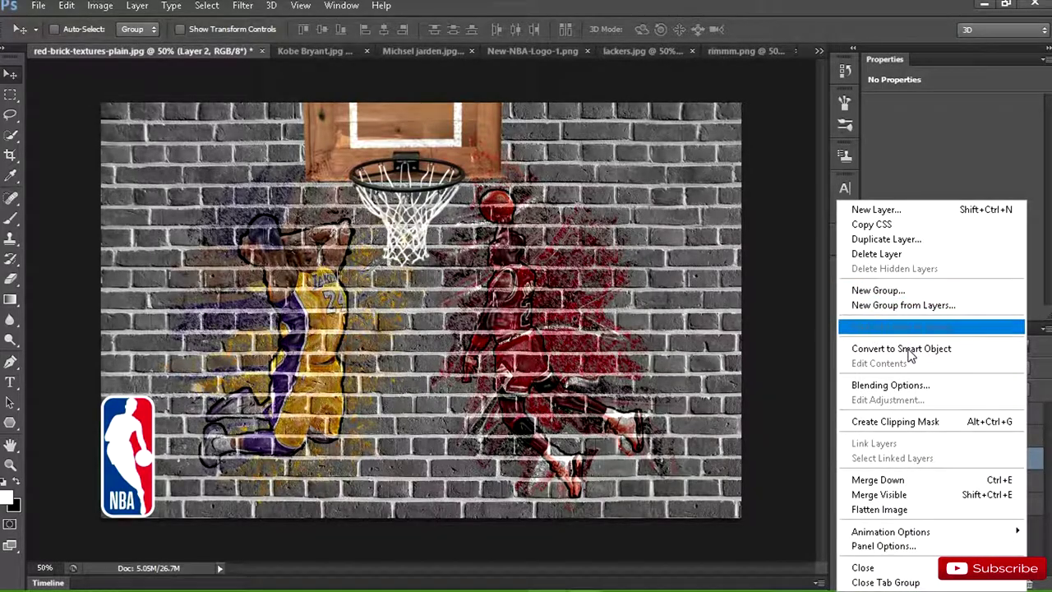
pyautogui.click(987, 422)
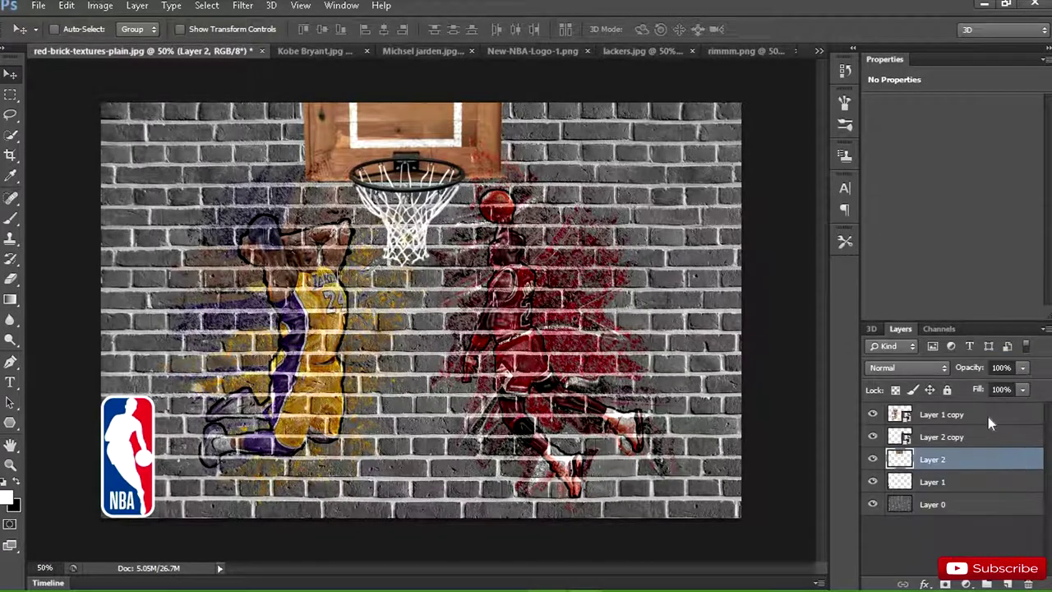
pyautogui.click(986, 485)
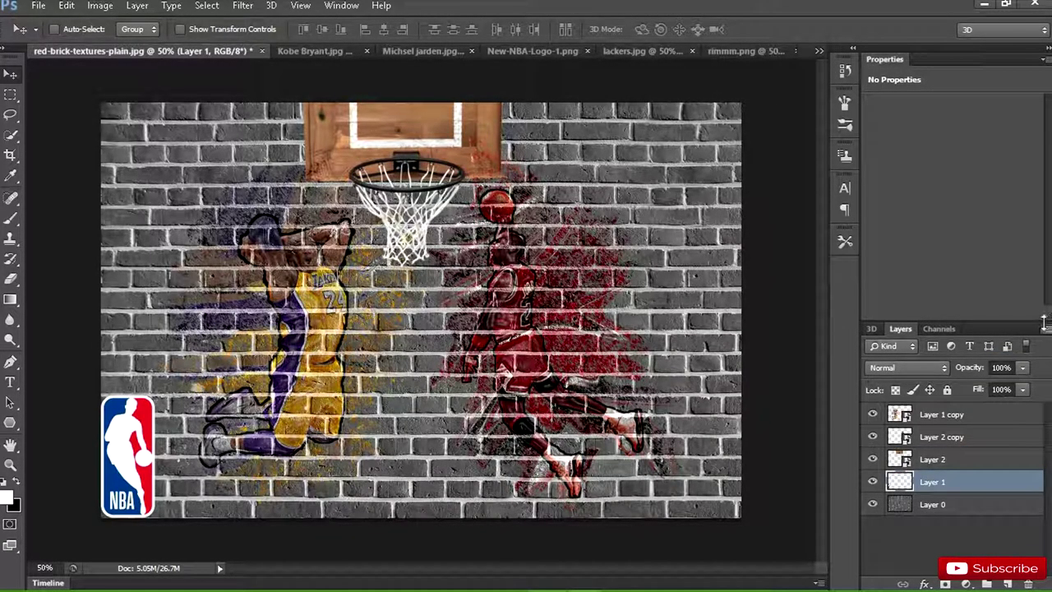
pyautogui.rightClick(978, 482)
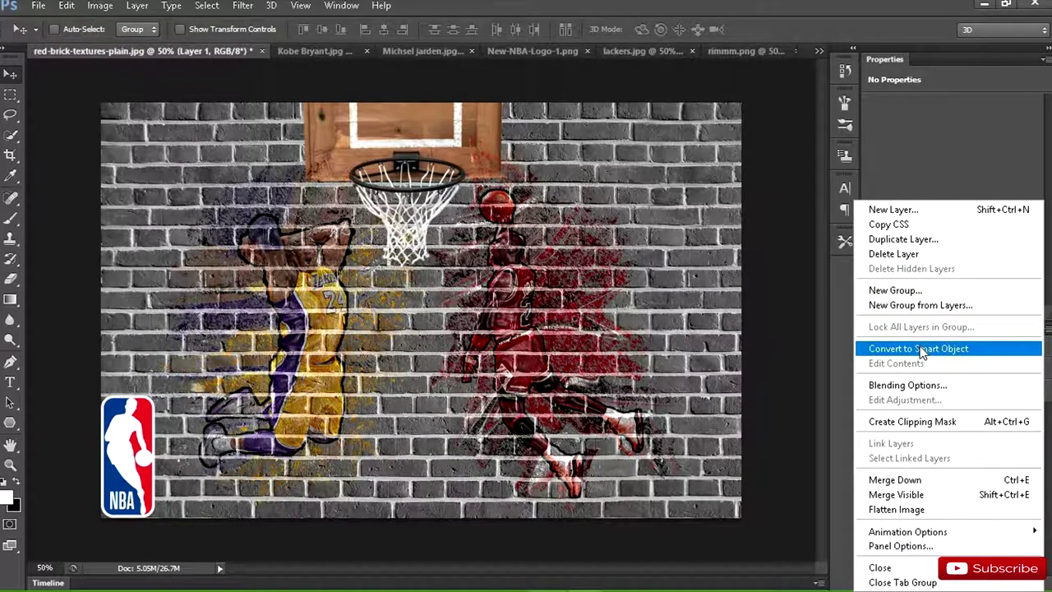
pyautogui.click(921, 351)
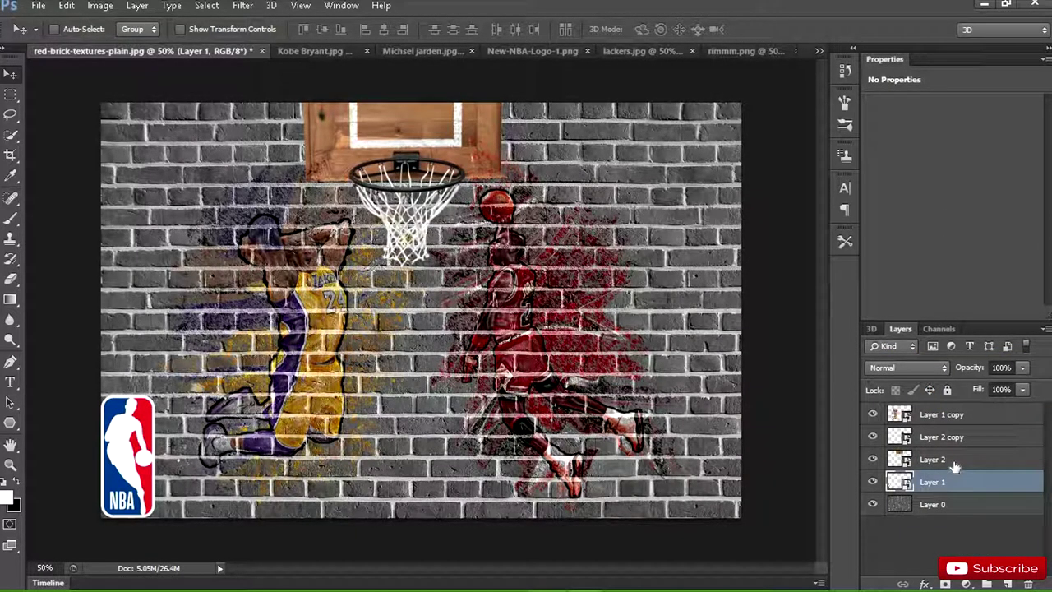
# Set both the hoop and NBA logo layers to Overlay blending.
pyautogui.keyDown('shift'); pyautogui.click(954, 462); pyautogui.keyUp('shift')
pyautogui.click(942, 368)
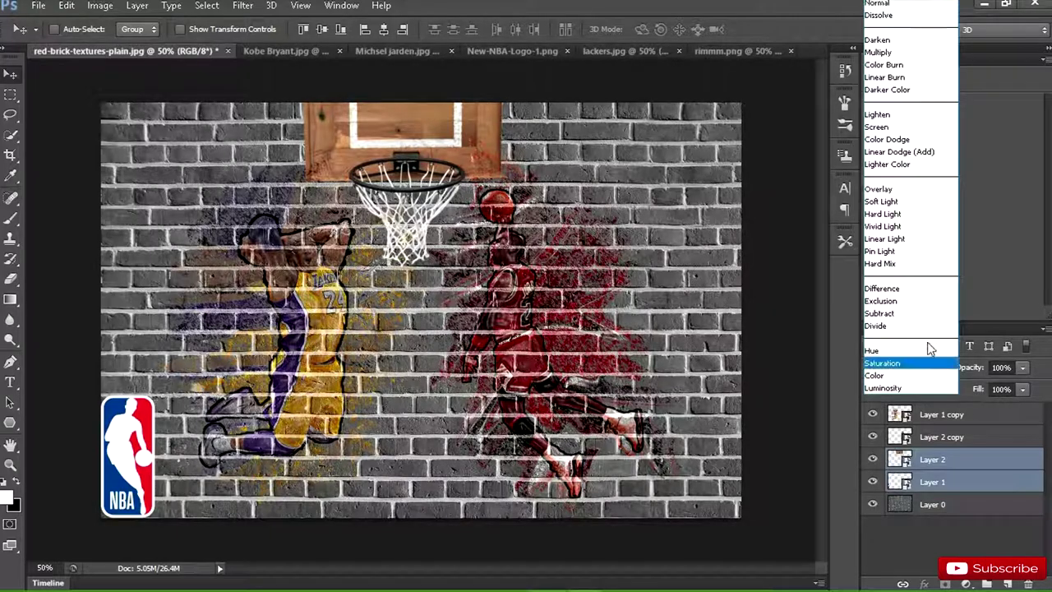
pyautogui.click(913, 192)
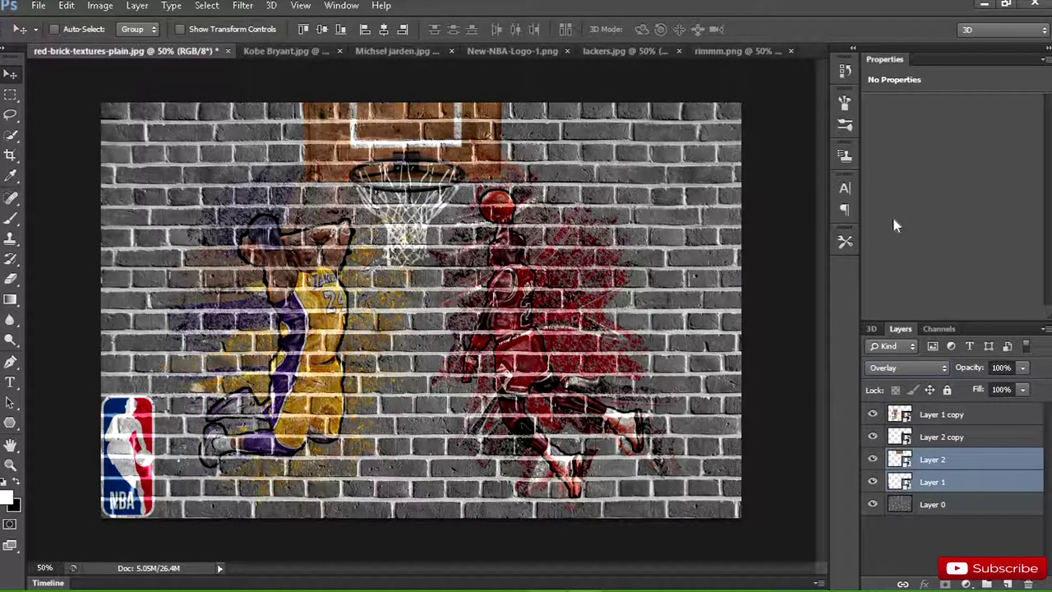
# Place the lackers.jpg logo on the wall, scaled to about 84% at the bottom centre.
pyautogui.click(628, 51)
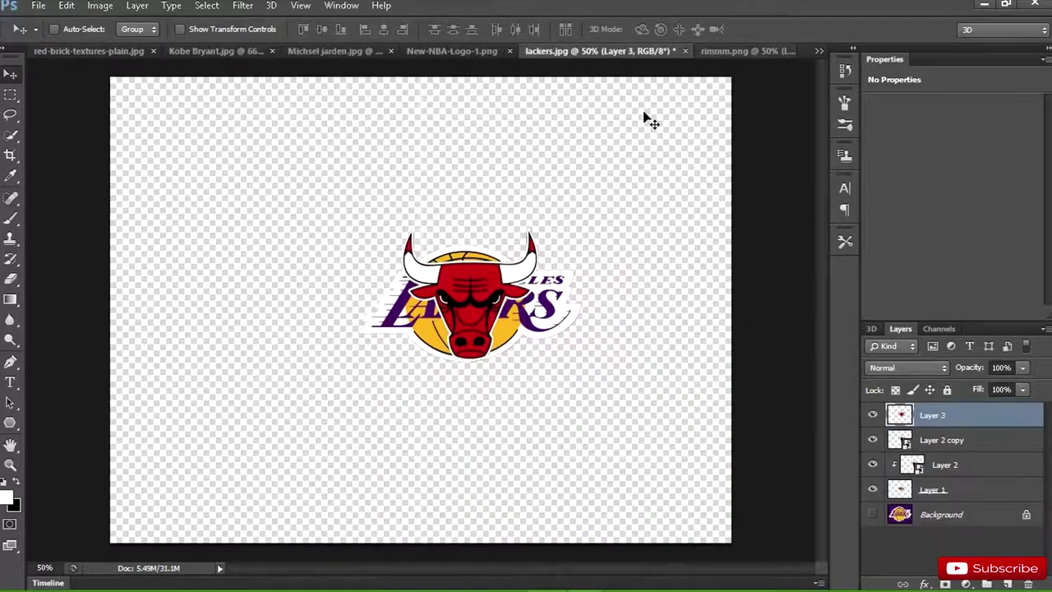
pyautogui.moveTo(447, 317); pyautogui.dragTo(101, 54)
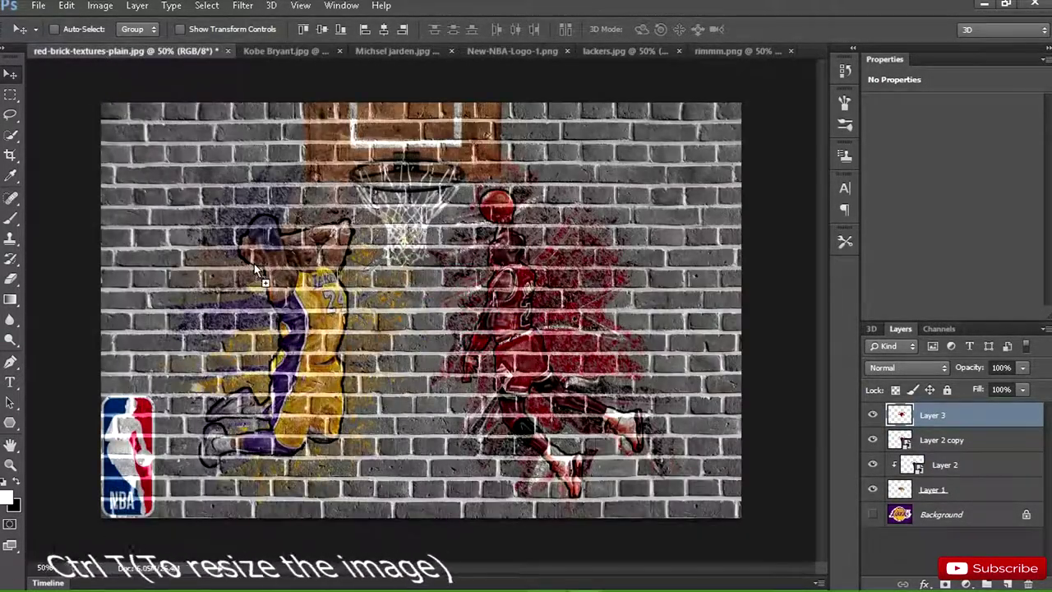
pyautogui.moveTo(100, 54); pyautogui.dragTo(427, 467)
pyautogui.hotkey('ctrl', 't')
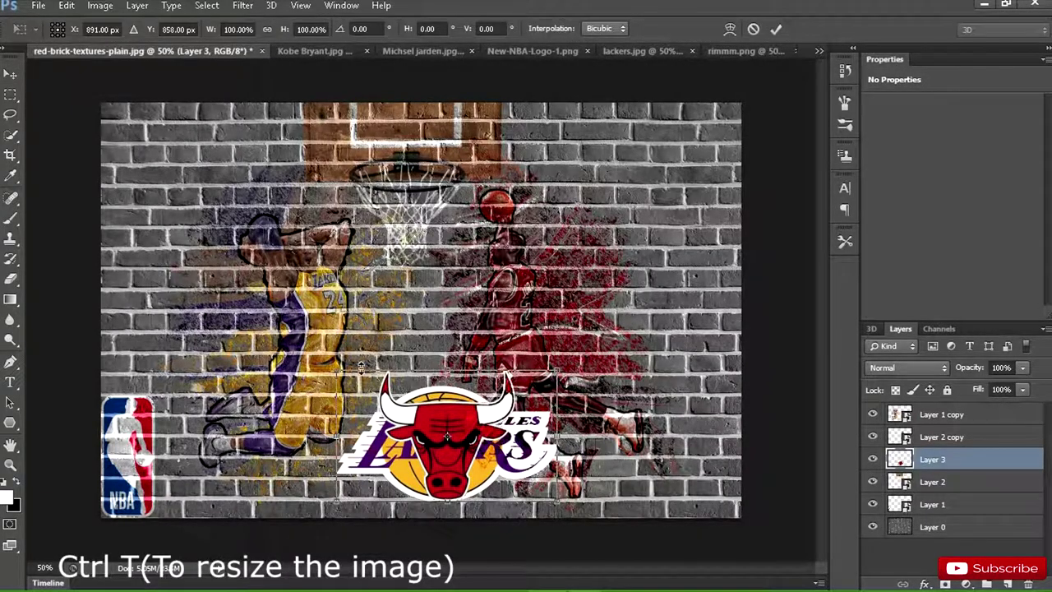
pyautogui.moveTo(337, 370); pyautogui.dragTo(372, 394)
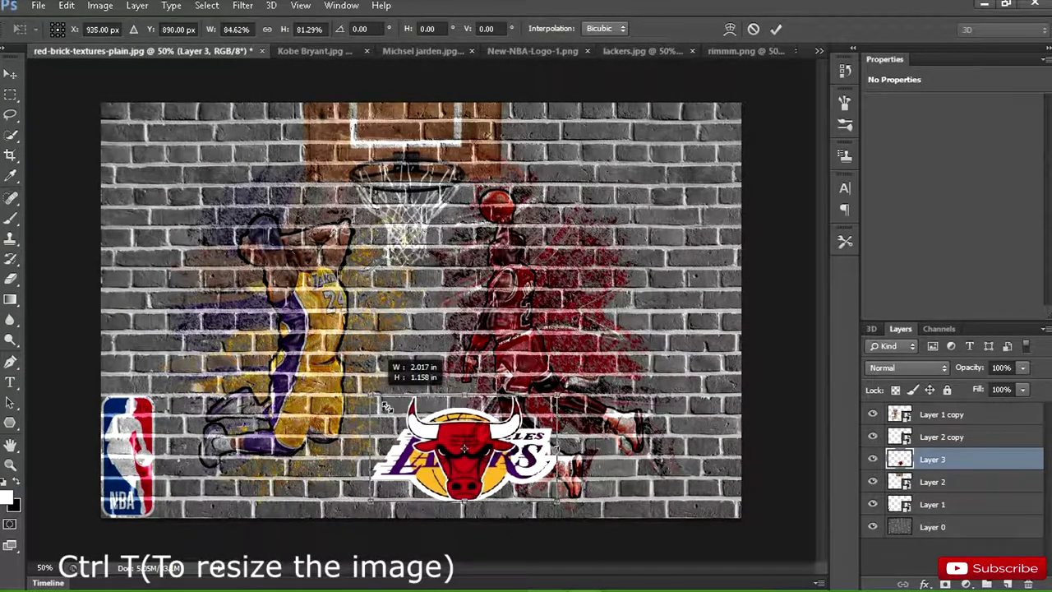
pyautogui.moveTo(516, 485); pyautogui.dragTo(458, 499)
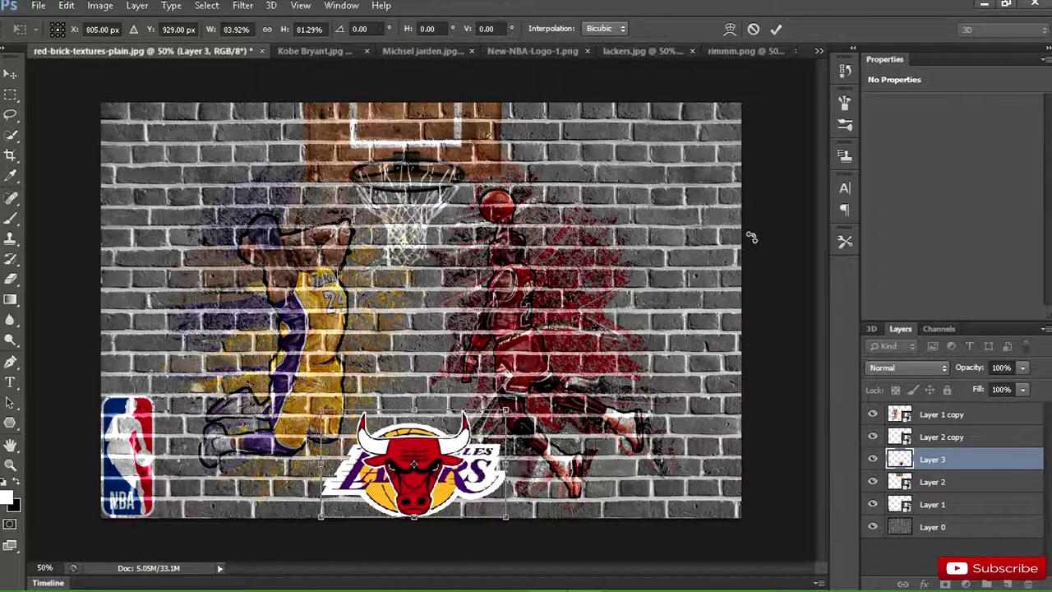
pyautogui.click(777, 30)
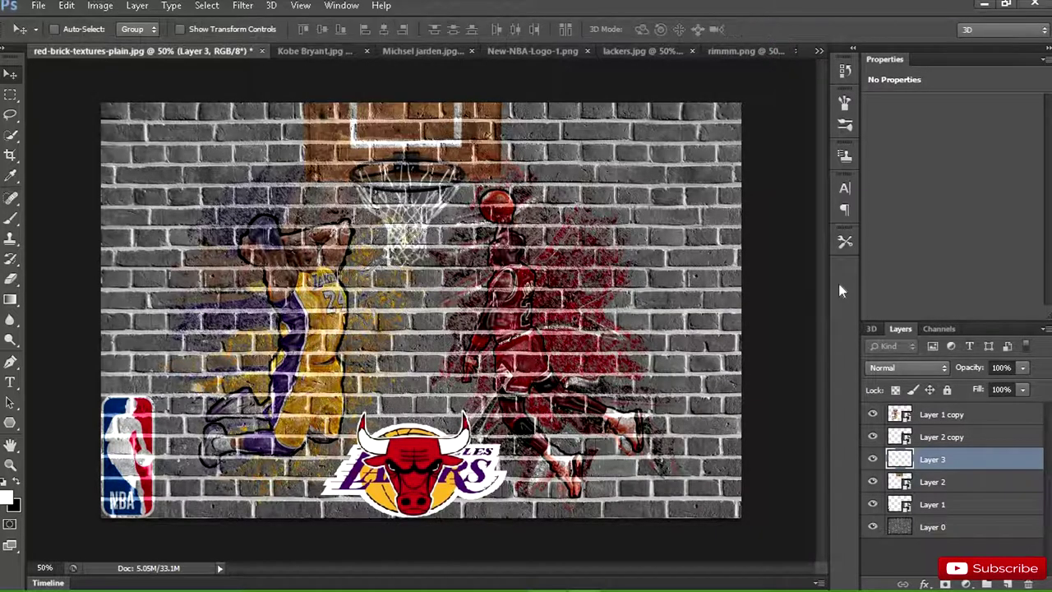
pyautogui.click(925, 583)
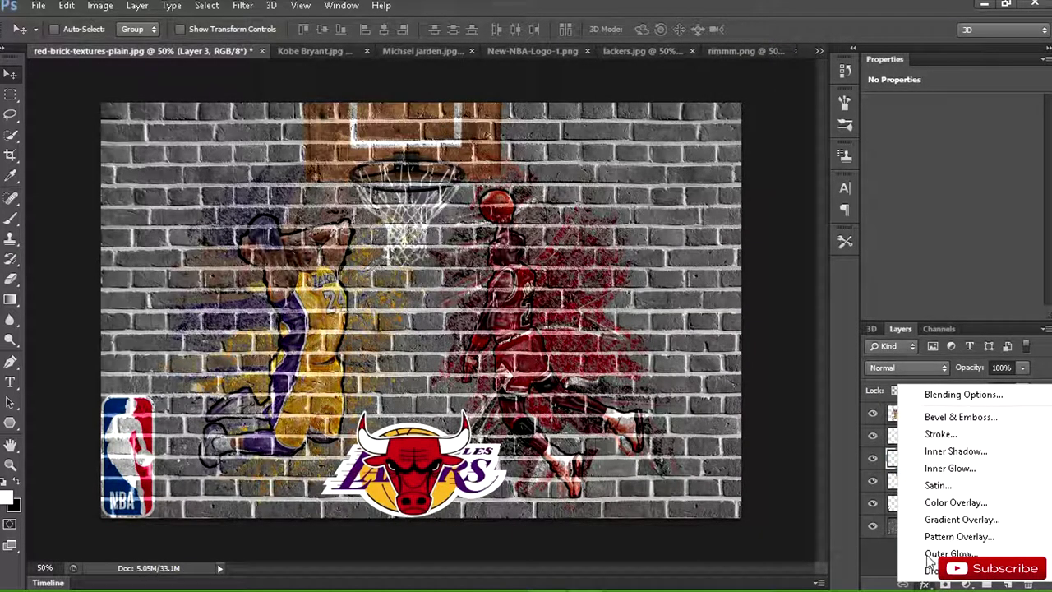
# Give the Layer 3 logo a stroke outline and convert it into a smart object.
pyautogui.click(930, 435)
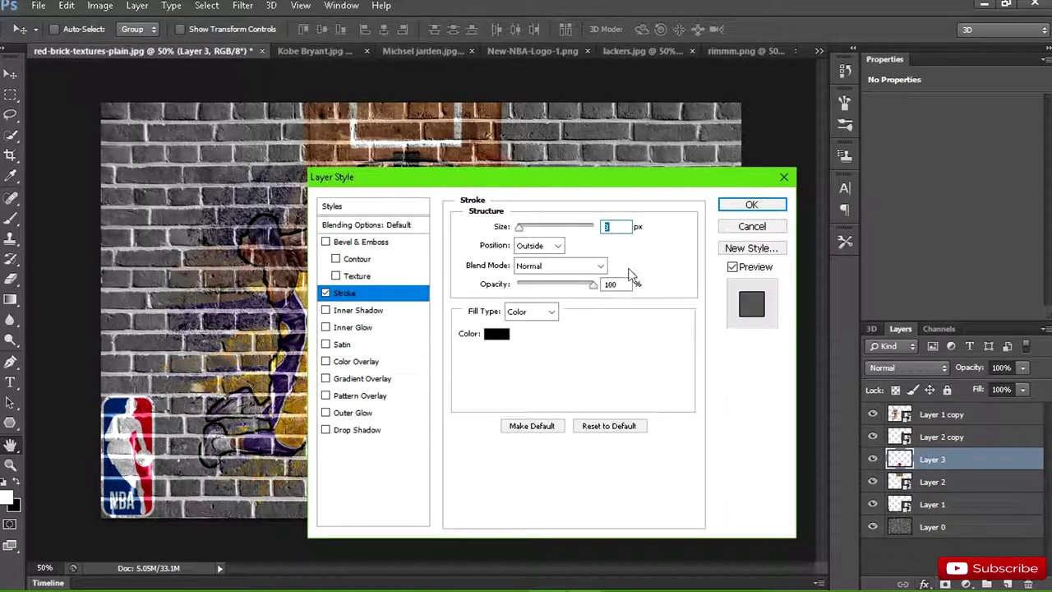
pyautogui.click(752, 206)
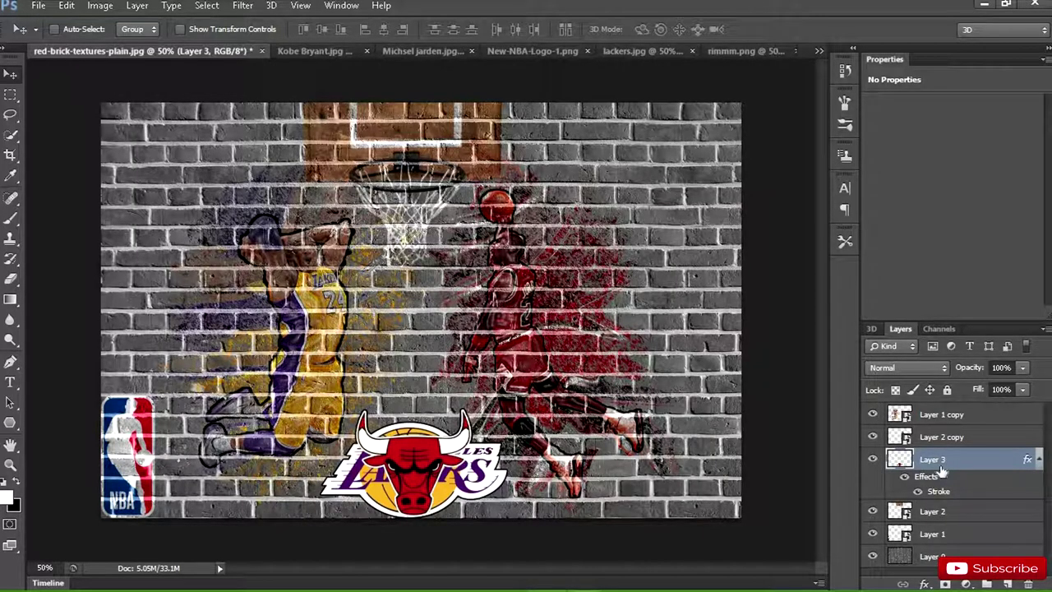
pyautogui.click(1045, 328)
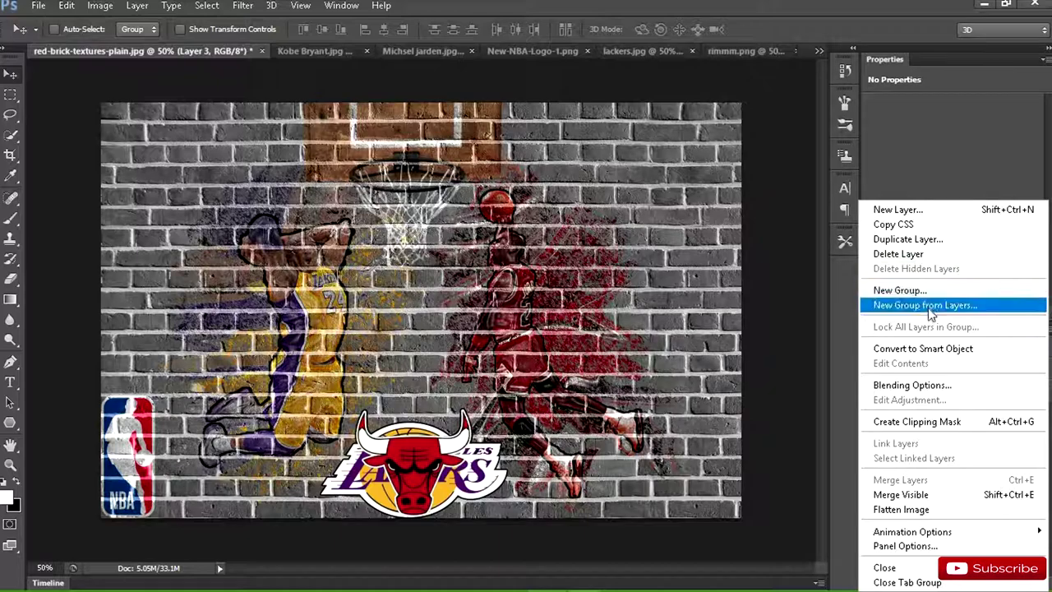
pyautogui.click(929, 349)
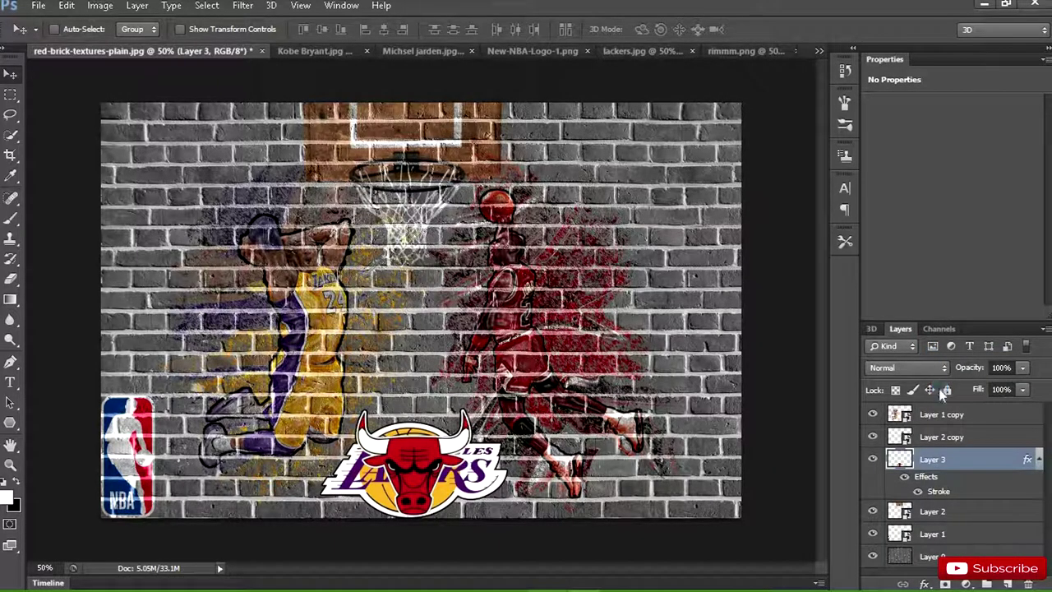
# Set the logo to Overlay blending and nudge it to the wall's bottom centre.
pyautogui.click(941, 368)
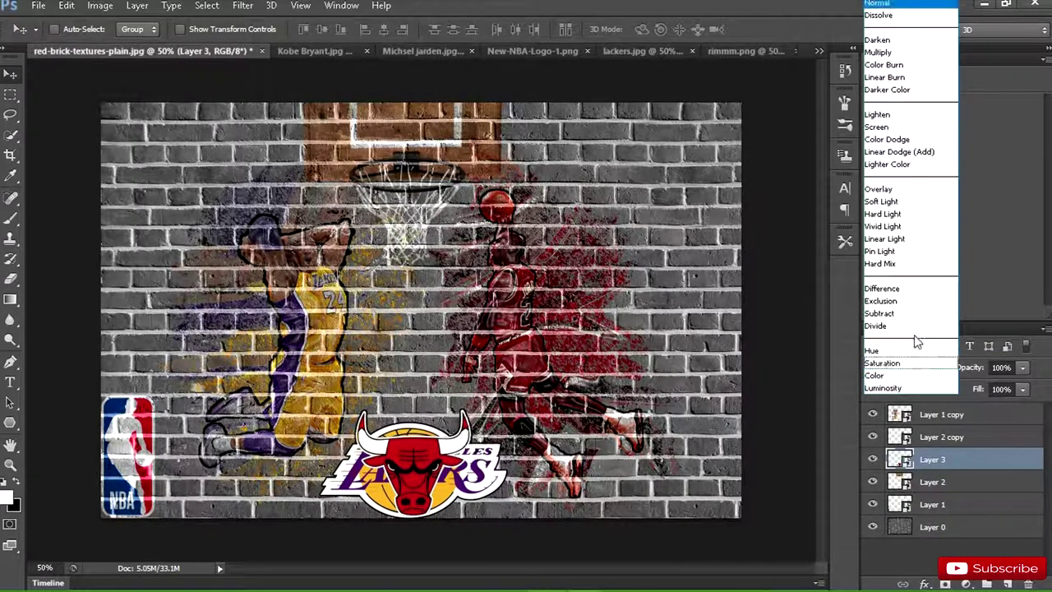
pyautogui.click(886, 191)
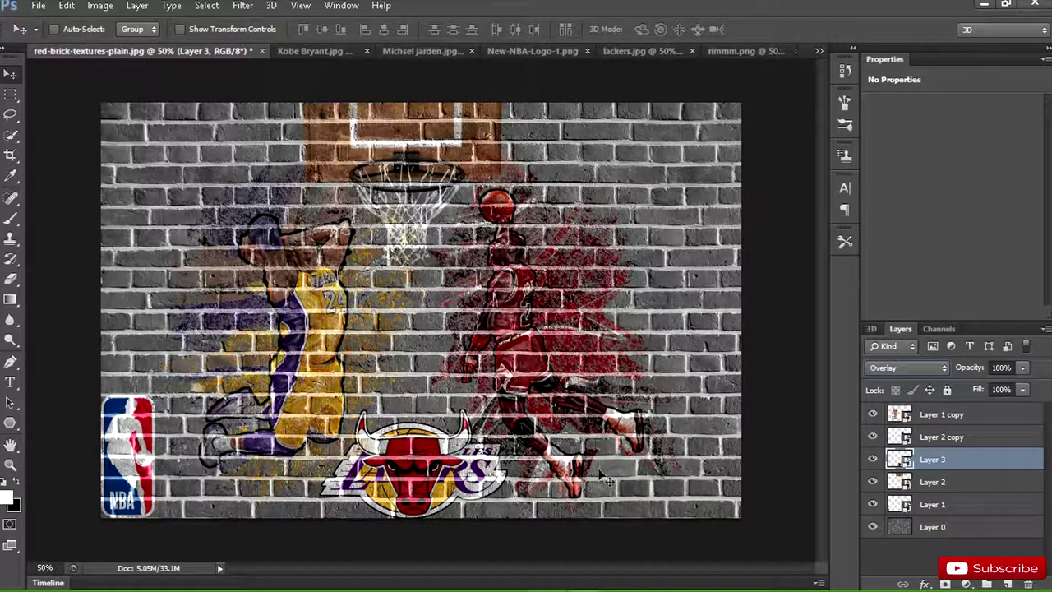
pyautogui.moveTo(429, 474); pyautogui.dragTo(431, 480)
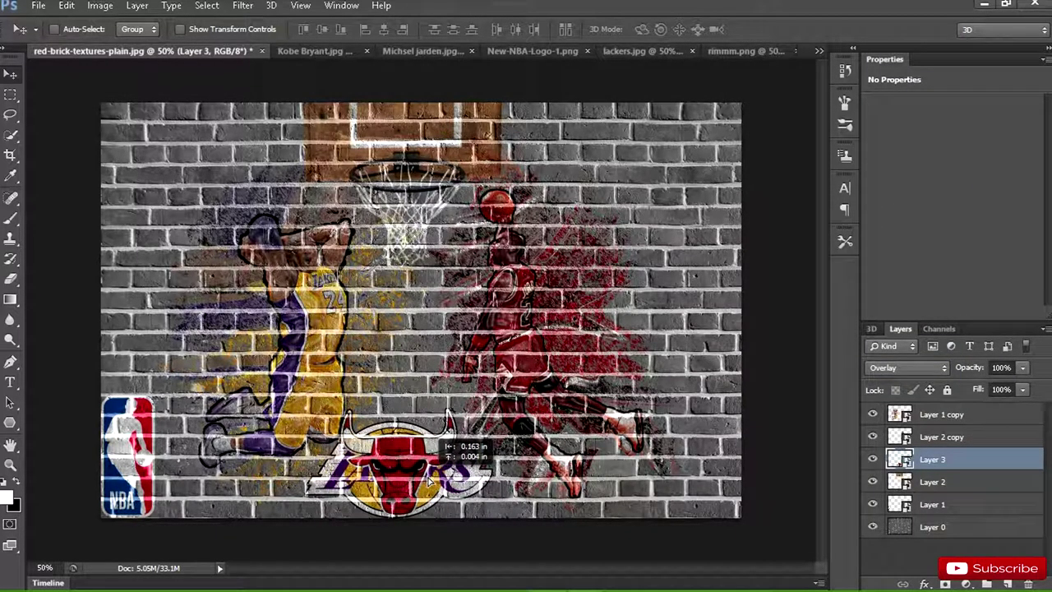
pyautogui.moveTo(431, 480); pyautogui.dragTo(432, 481)
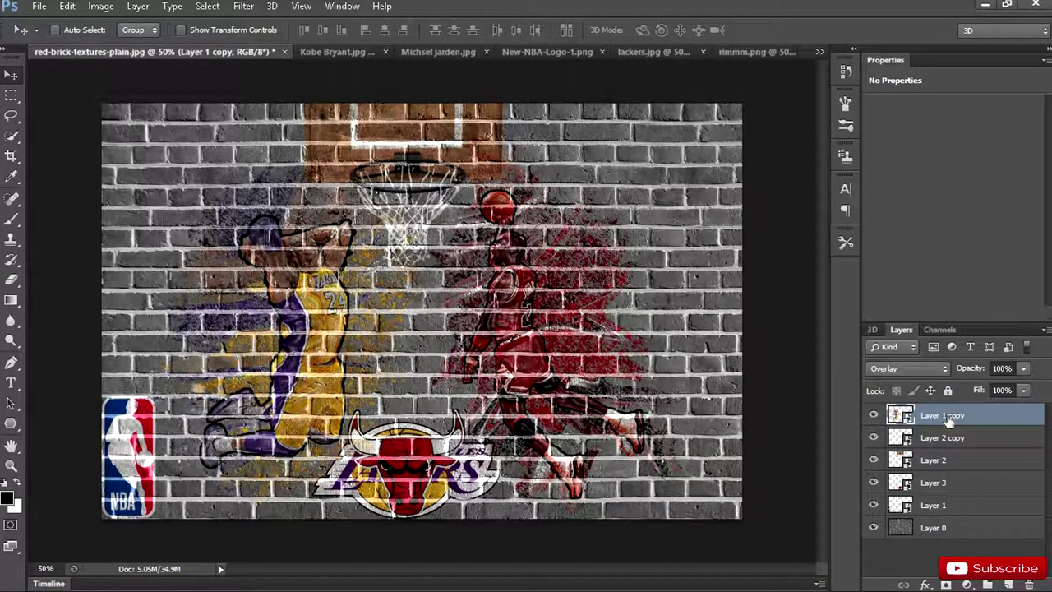
# Duplicate Layer 1 copy and Layer 2 copy as Layer 1 copy 2 and Layer 2 copy 2.
pyautogui.rightClick(949, 419)
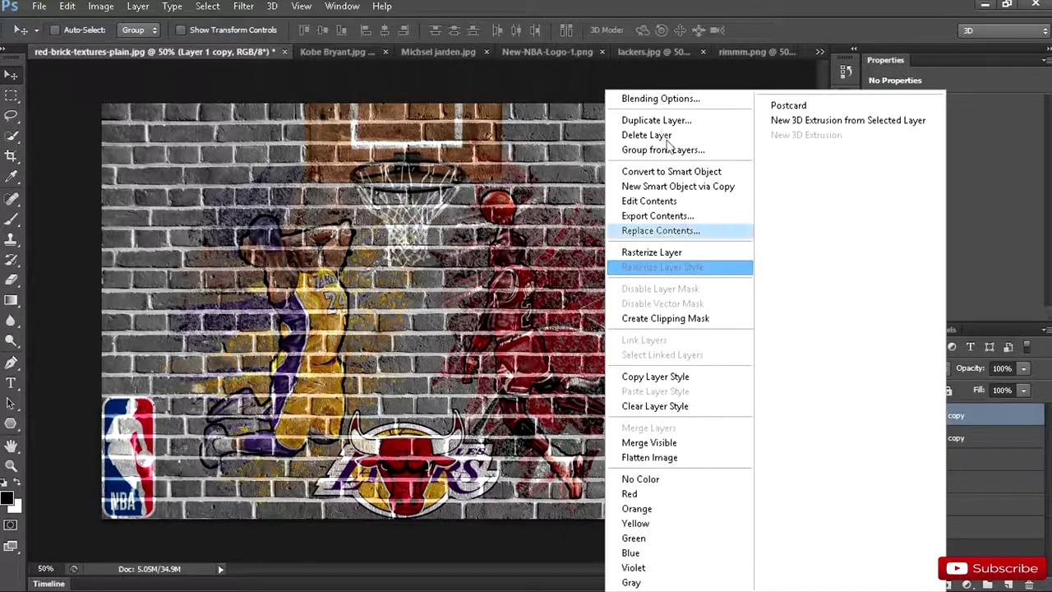
pyautogui.click(657, 115)
pyautogui.click(662, 170)
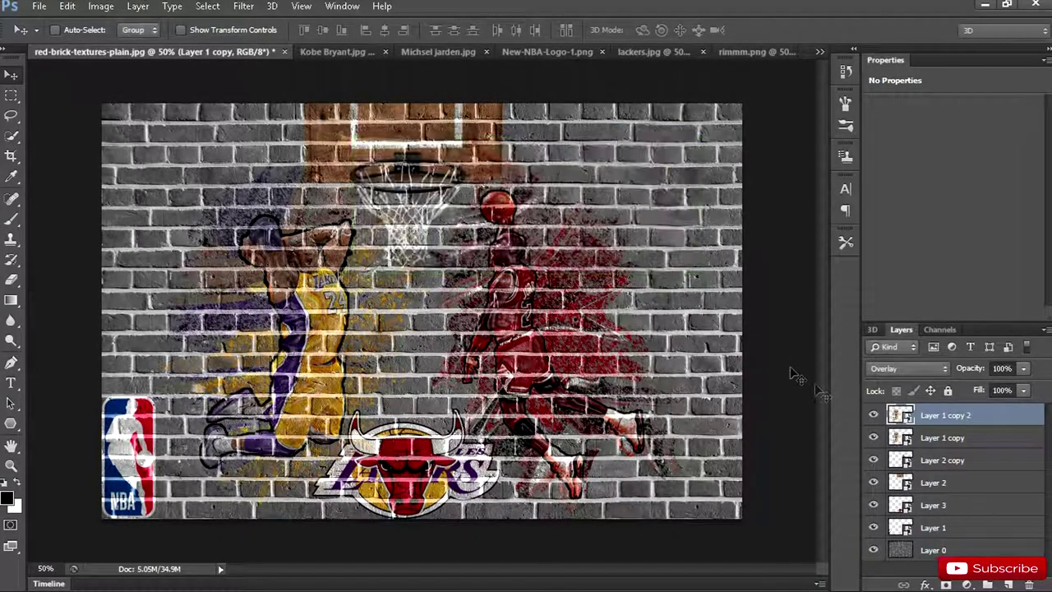
pyautogui.click(951, 461)
pyautogui.rightClick(952, 461)
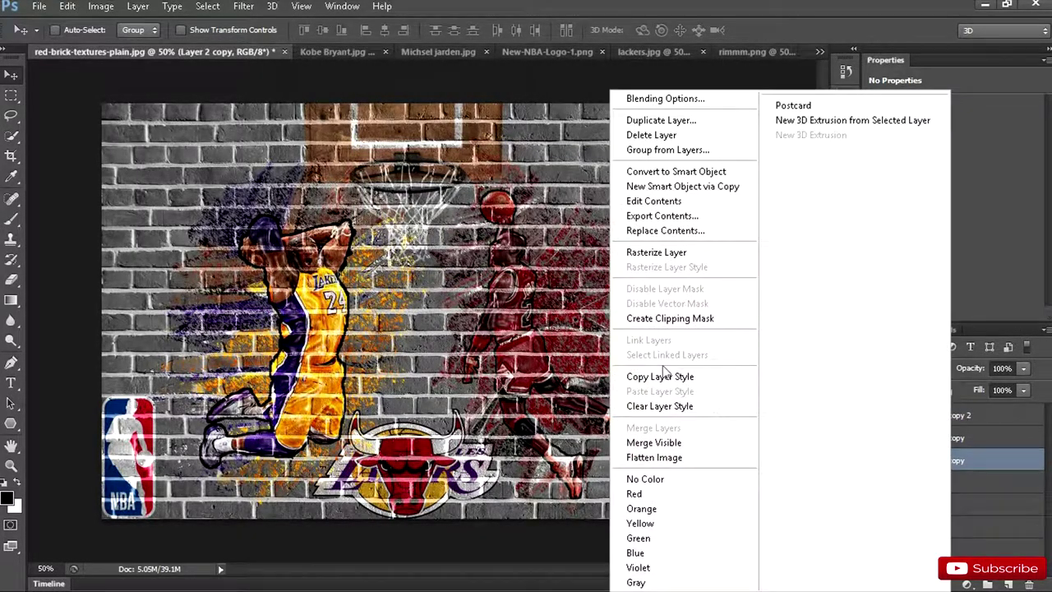
pyautogui.click(670, 120)
pyautogui.click(664, 170)
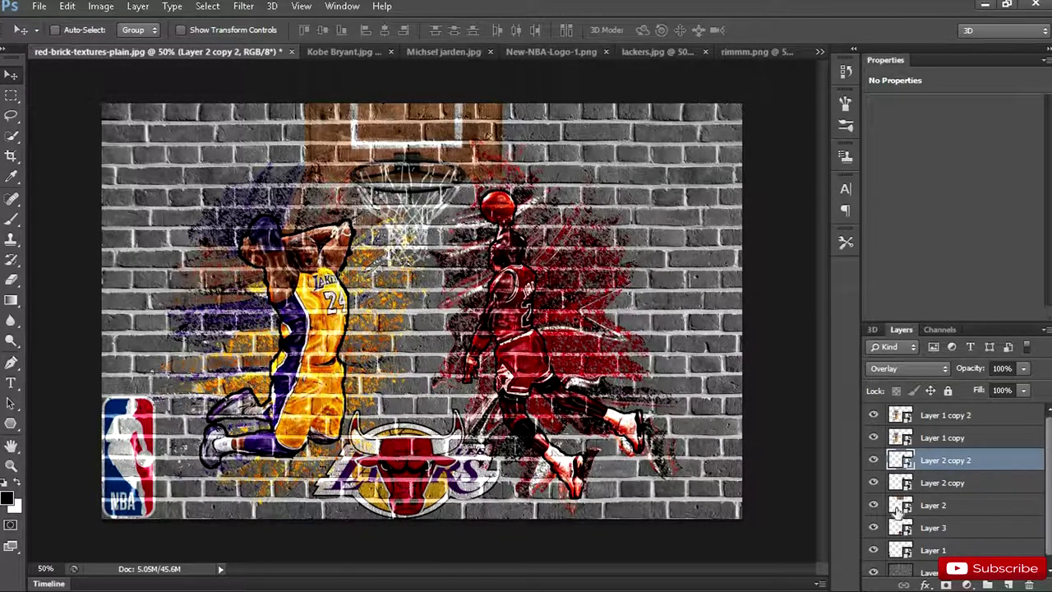
pyautogui.scroll(-1, 953, 489)
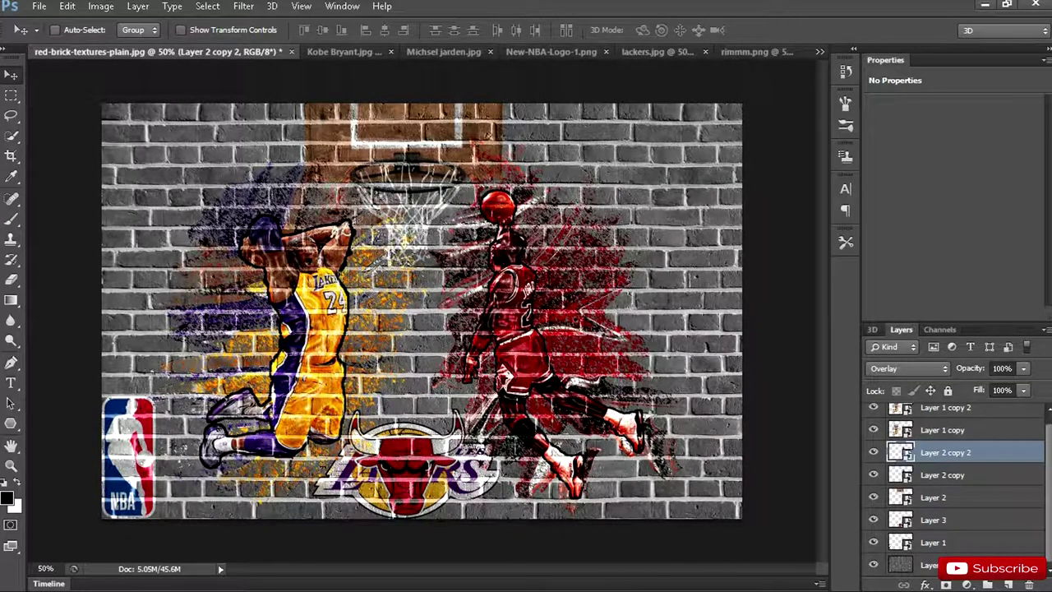
# Toggle the NBA and Bulls/Lakers logo layers' visibility to compare them.
pyautogui.click(874, 544)
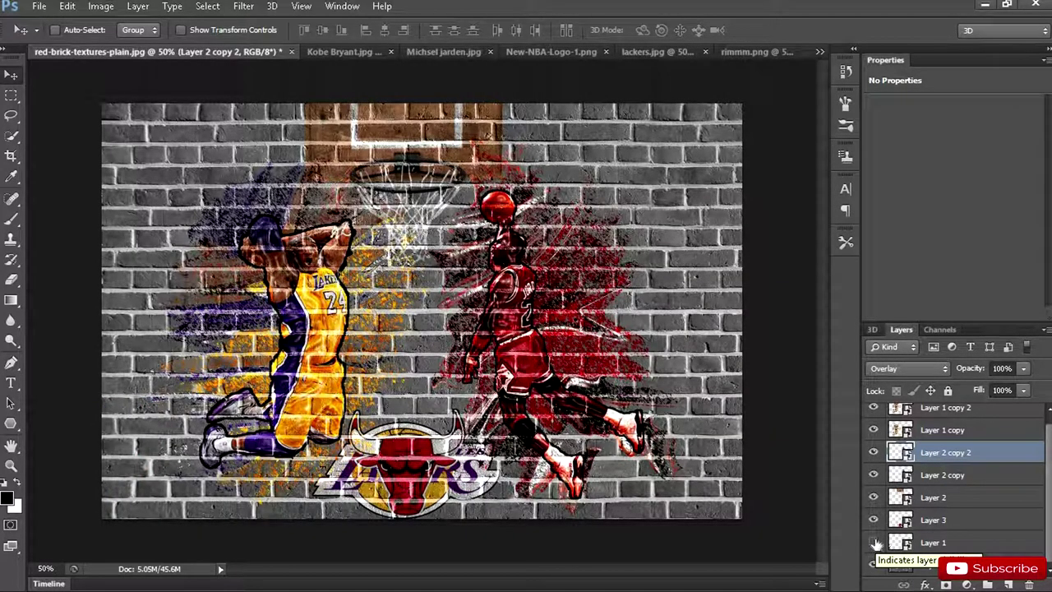
pyautogui.click(874, 543)
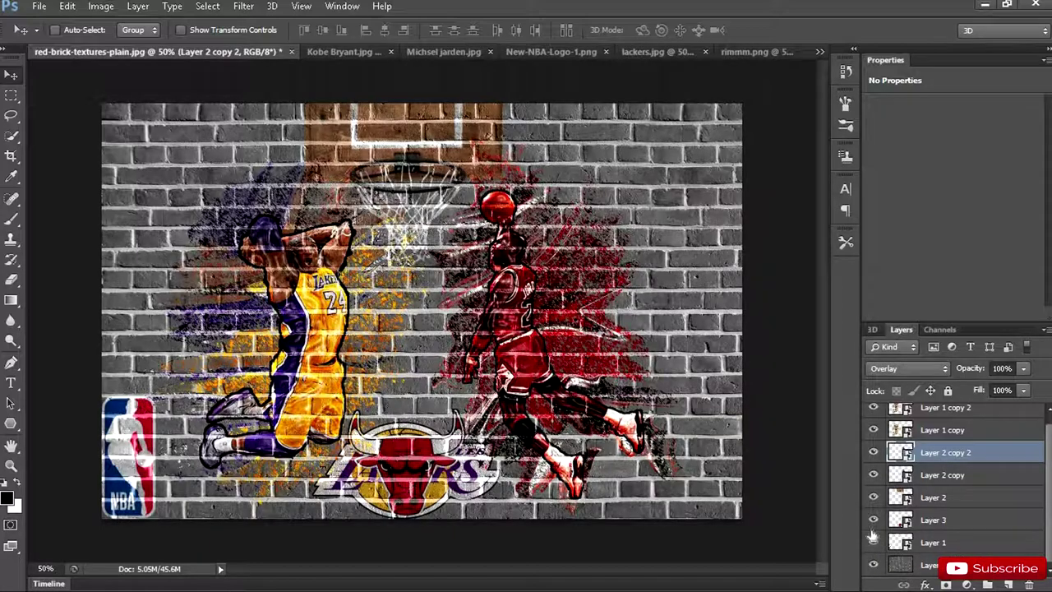
pyautogui.click(874, 519)
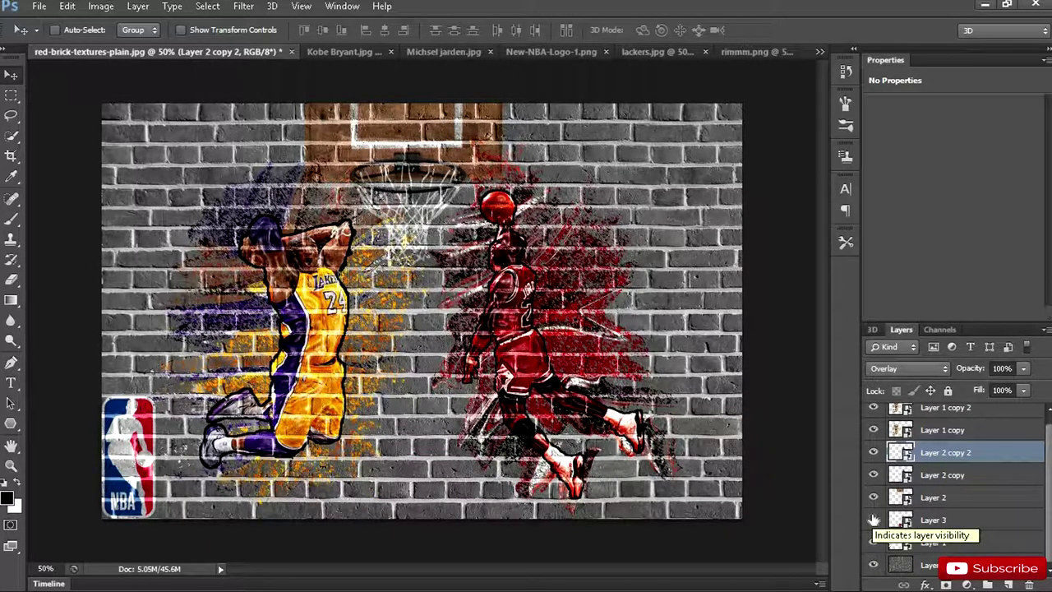
pyautogui.click(874, 519)
pyautogui.scroll(1, 1049, 516)
pyautogui.scroll(-1, 1048, 516)
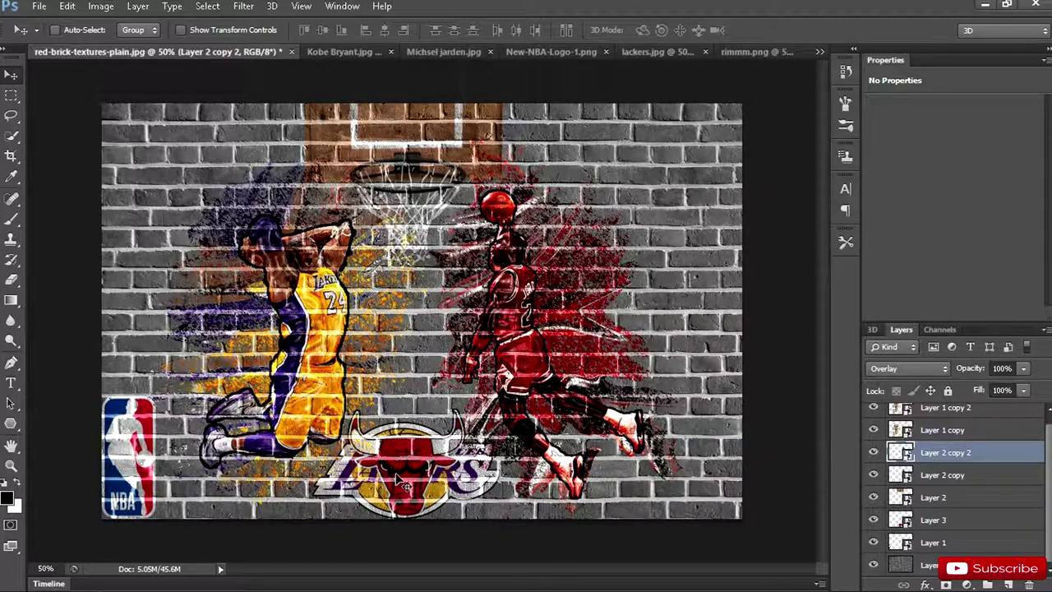
pyautogui.hotkey('ctrl', 't')
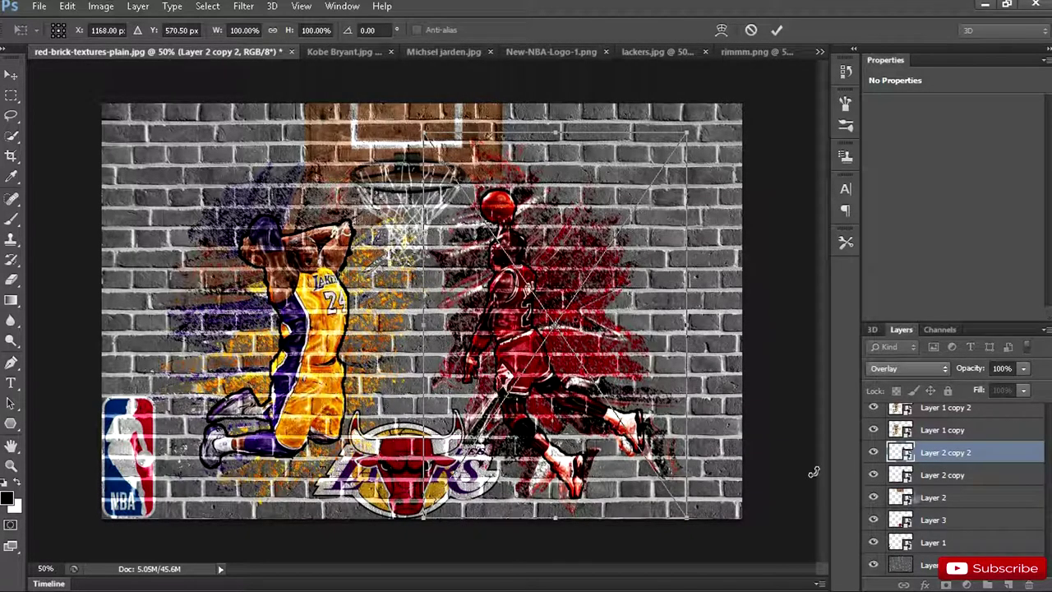
pyautogui.click(775, 30)
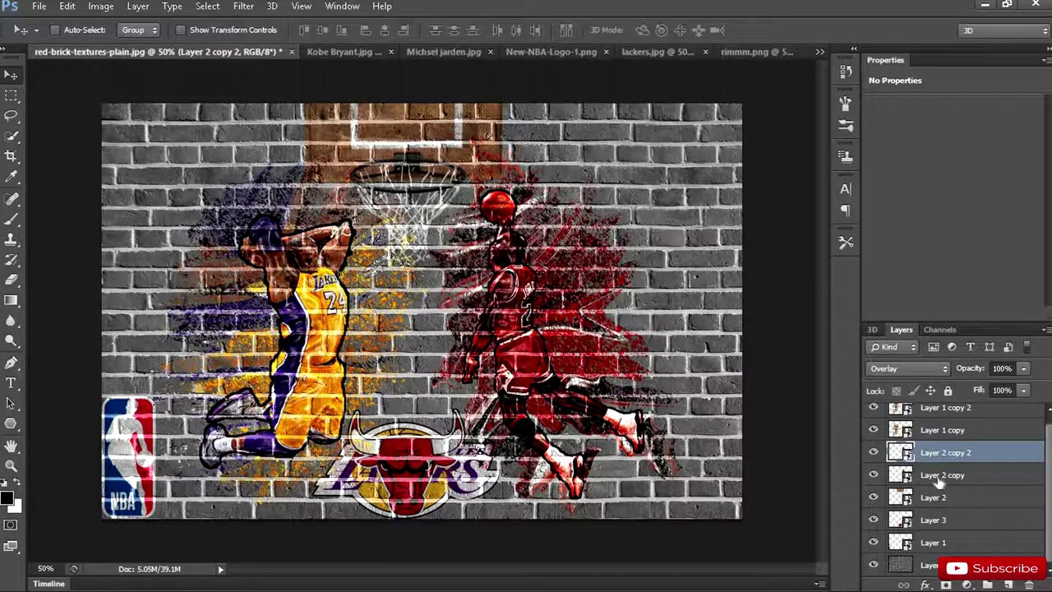
# Shrink the Layer 3 Bulls/Lakers logo to about 78% × 73%.
pyautogui.click(887, 476)
pyautogui.click(874, 475)
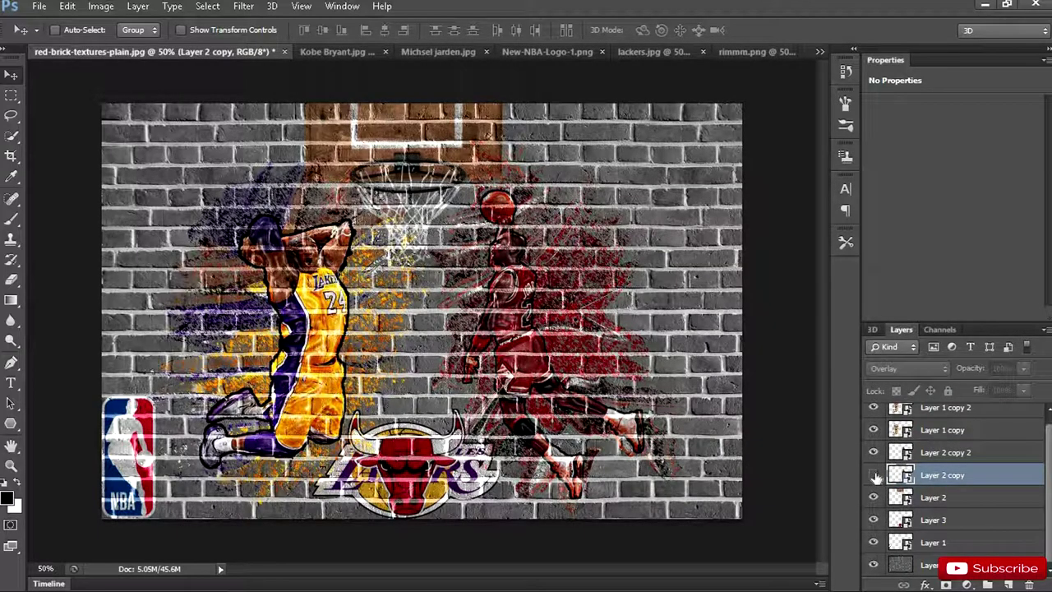
pyautogui.click(936, 499)
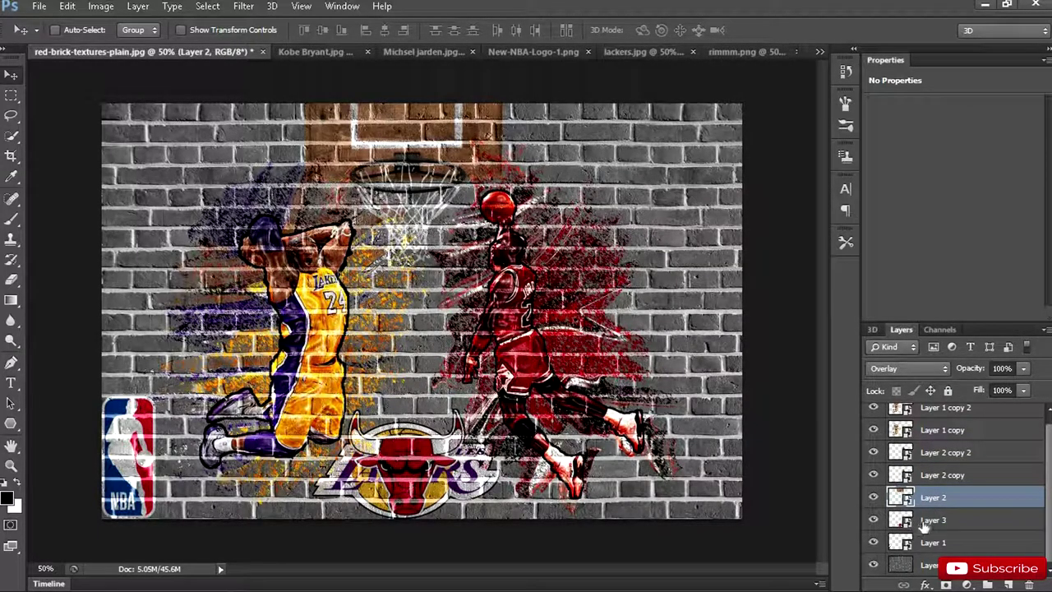
pyautogui.click(892, 519)
pyautogui.click(873, 519)
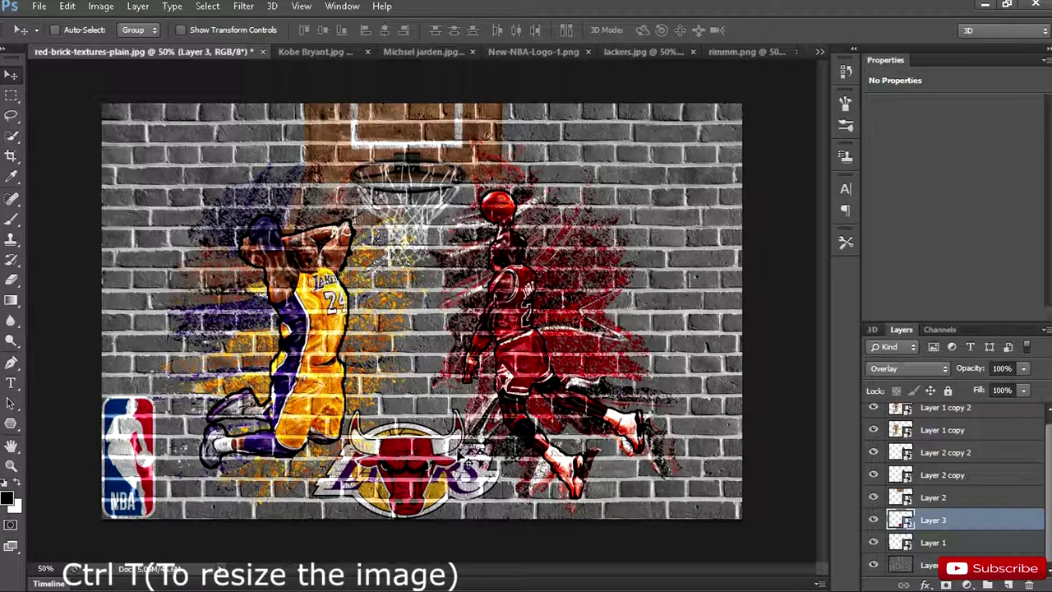
pyautogui.hotkey('ctrl', 't')
pyautogui.moveTo(500, 409)
pyautogui.mouseDown()
pyautogui.moveTo(459, 440)
pyautogui.moveTo(424, 433)
pyautogui.mouseUp()
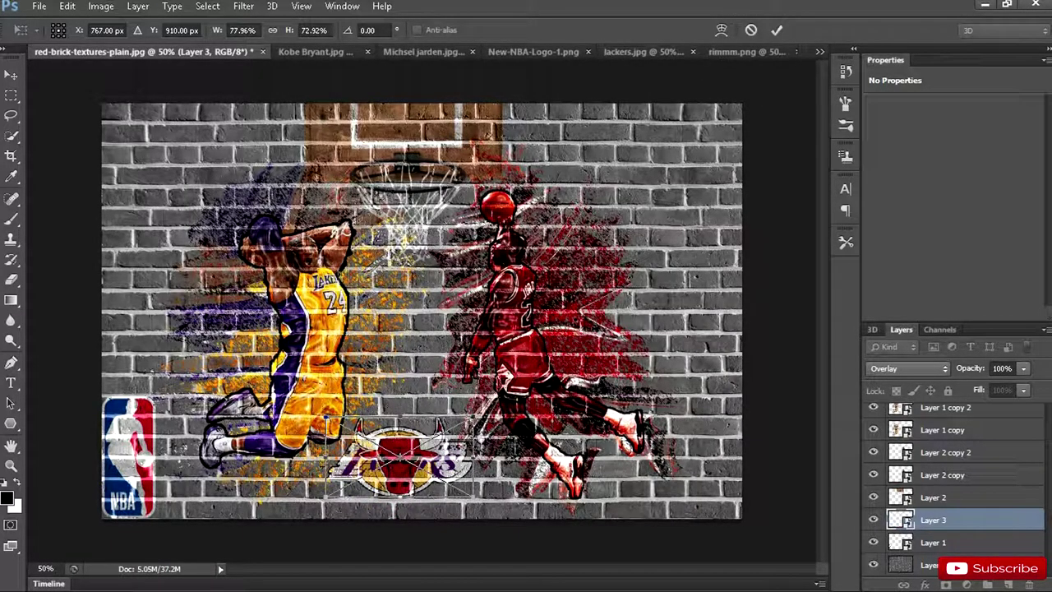
pyautogui.click(775, 30)
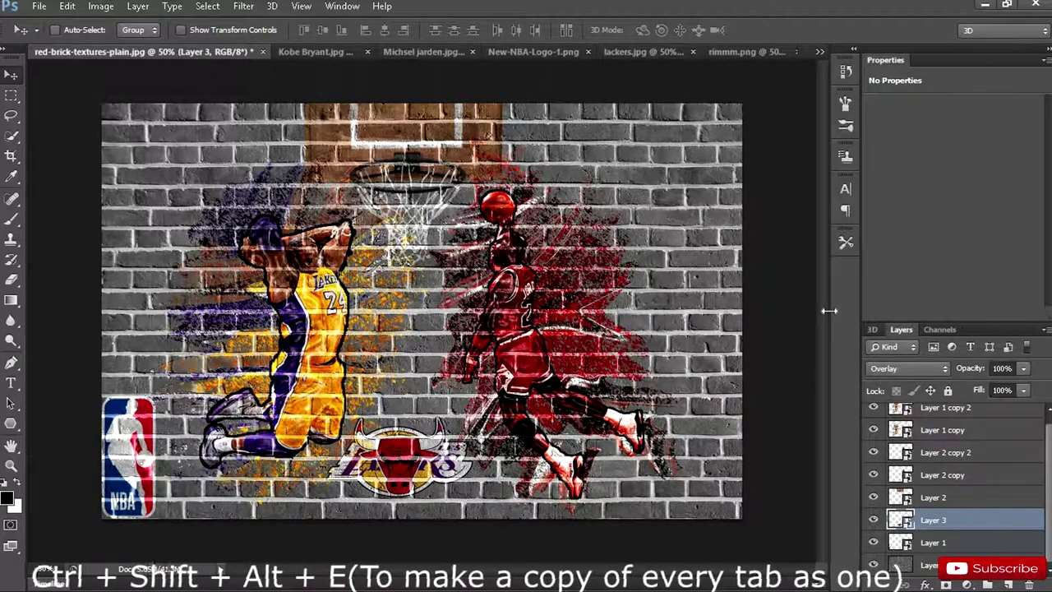
# Stamp all visible layers into a new Layer 4 and move it to the top of the stack.
pyautogui.hotkey('ctrl', 'shift', 'alt', 'e')
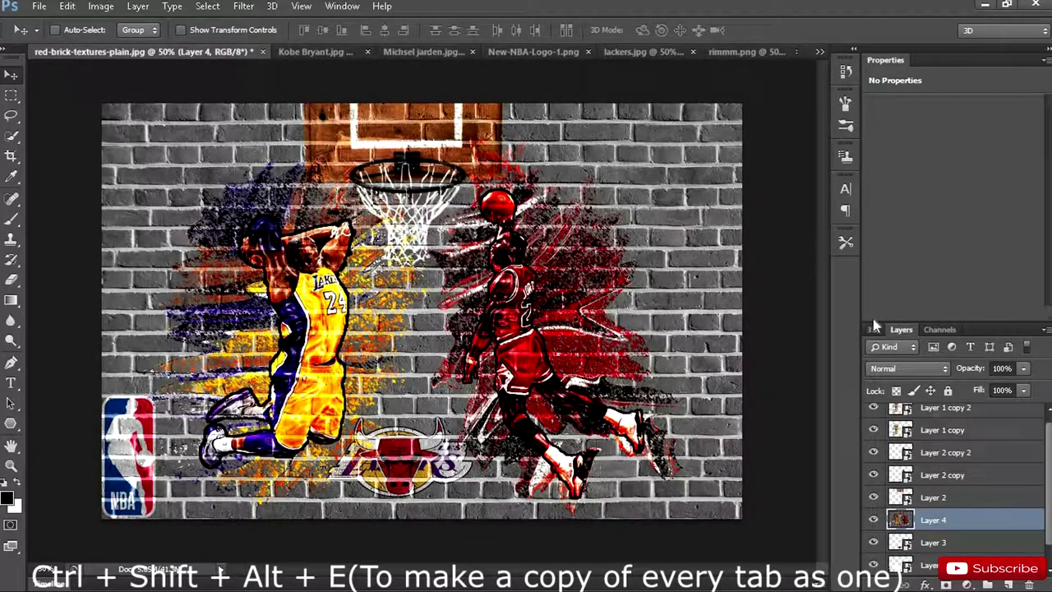
pyautogui.moveTo(963, 519); pyautogui.dragTo(956, 410)
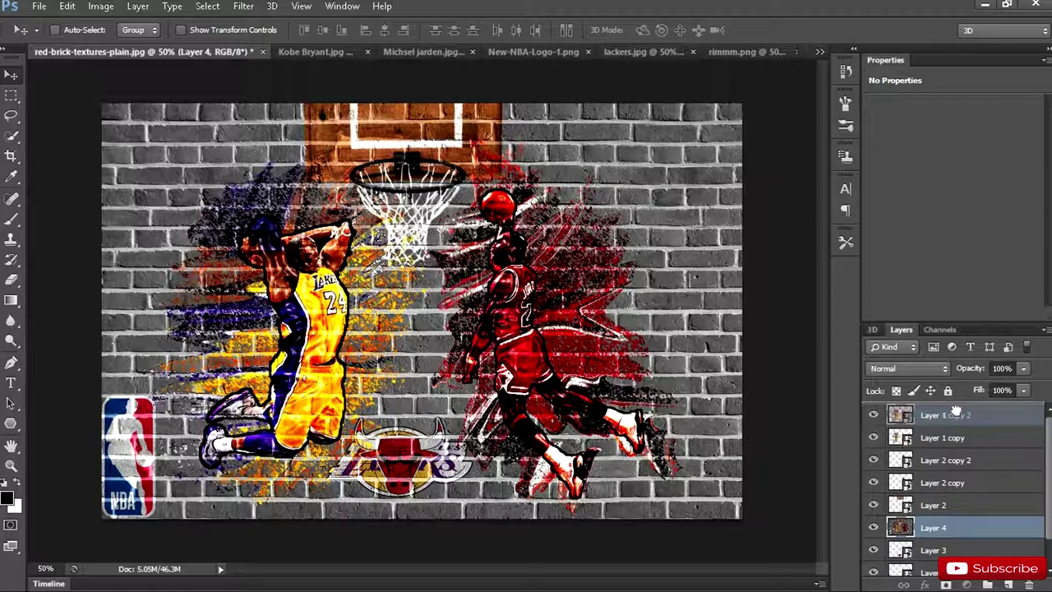
pyautogui.moveTo(956, 410); pyautogui.dragTo(959, 415)
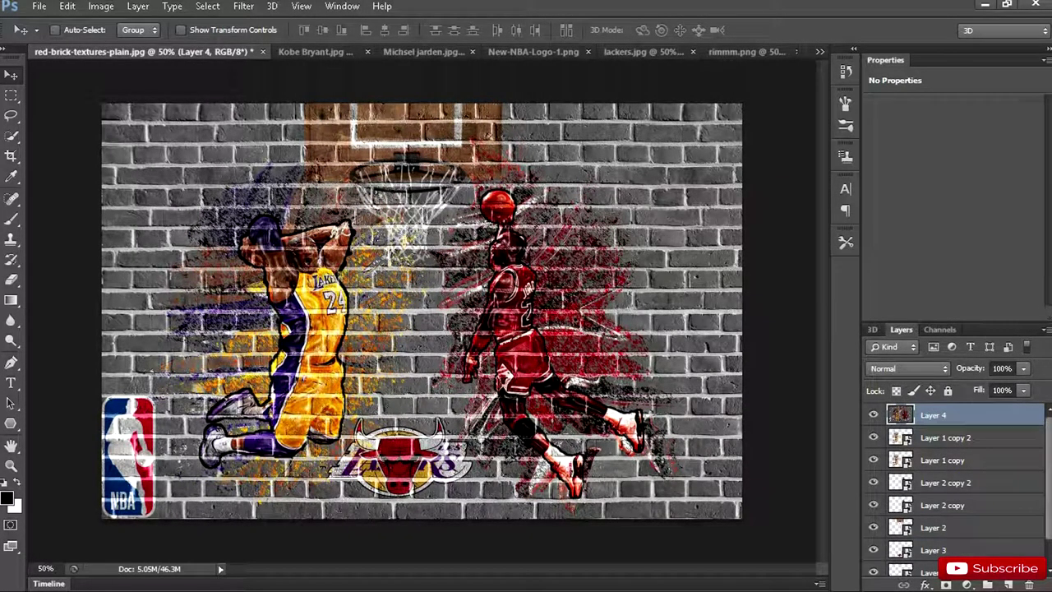
pyautogui.click(101, 6)
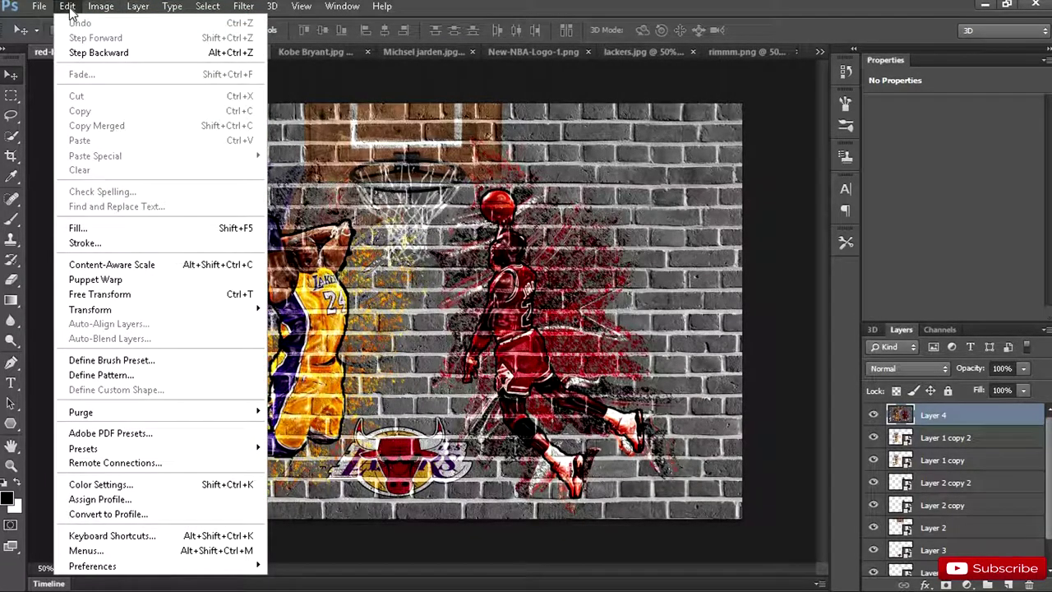
pyautogui.moveTo(91, 309)
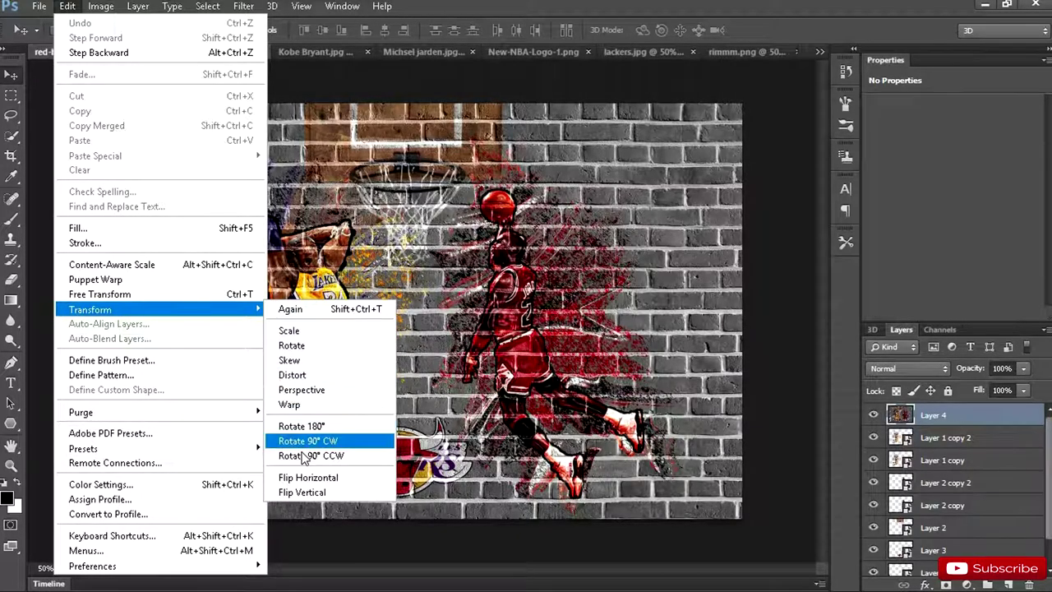
# Perspective-skew the merged mural, enlarging the right side so the brick wall appears angled.
pyautogui.click(308, 390)
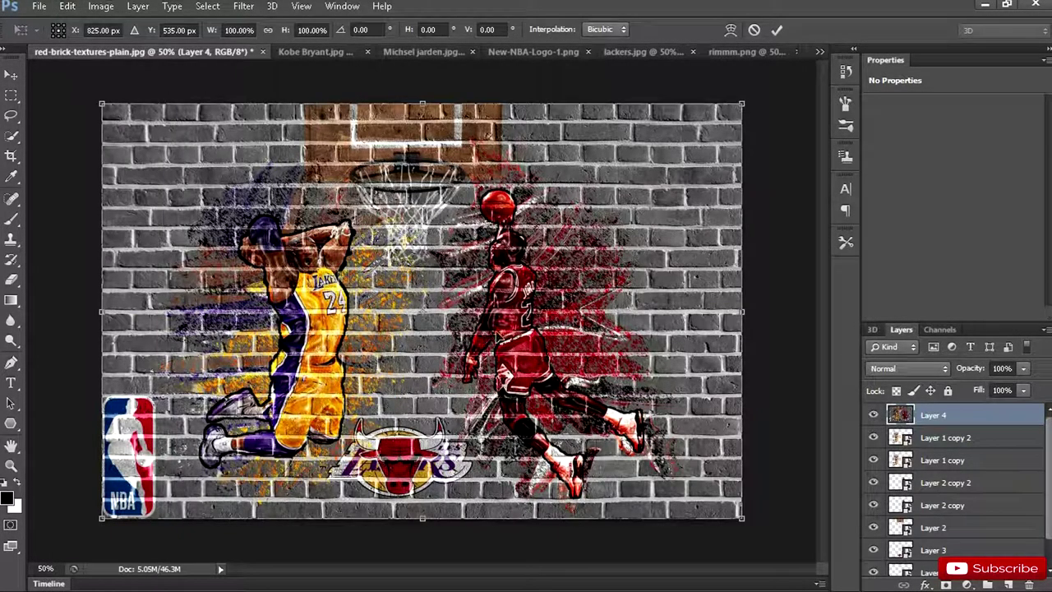
pyautogui.moveTo(743, 522)
pyautogui.mouseDown()
pyautogui.moveTo(752, 586)
pyautogui.moveTo(751, 573)
pyautogui.mouseUp()
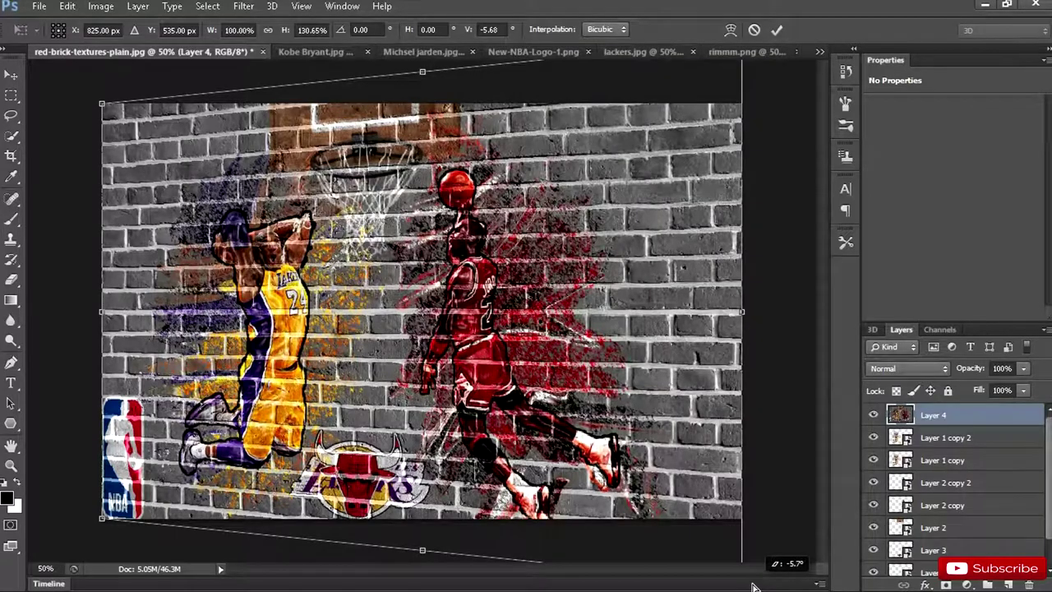
pyautogui.click(777, 30)
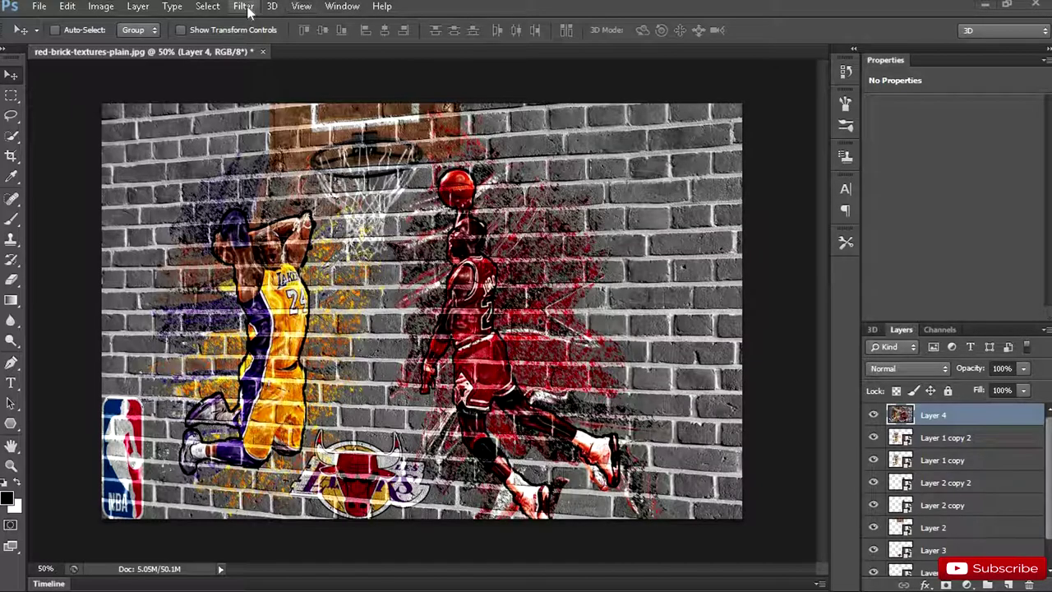
# In the Camera Raw Filter, raise Contrast to about +42 and nudge Exposure slightly.
pyautogui.click(244, 6)
pyautogui.click(280, 80)
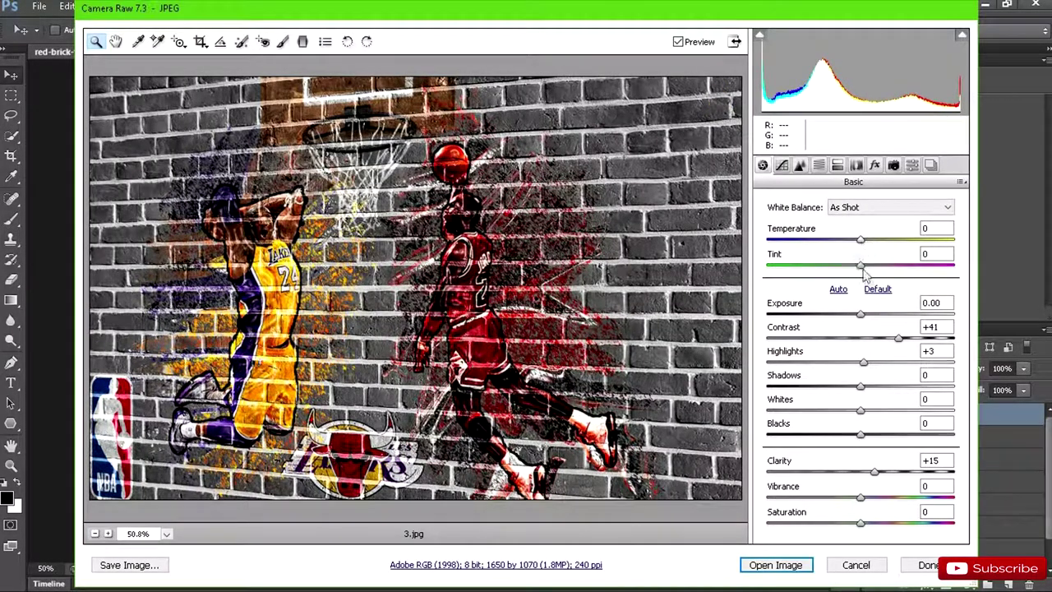
pyautogui.click(899, 343)
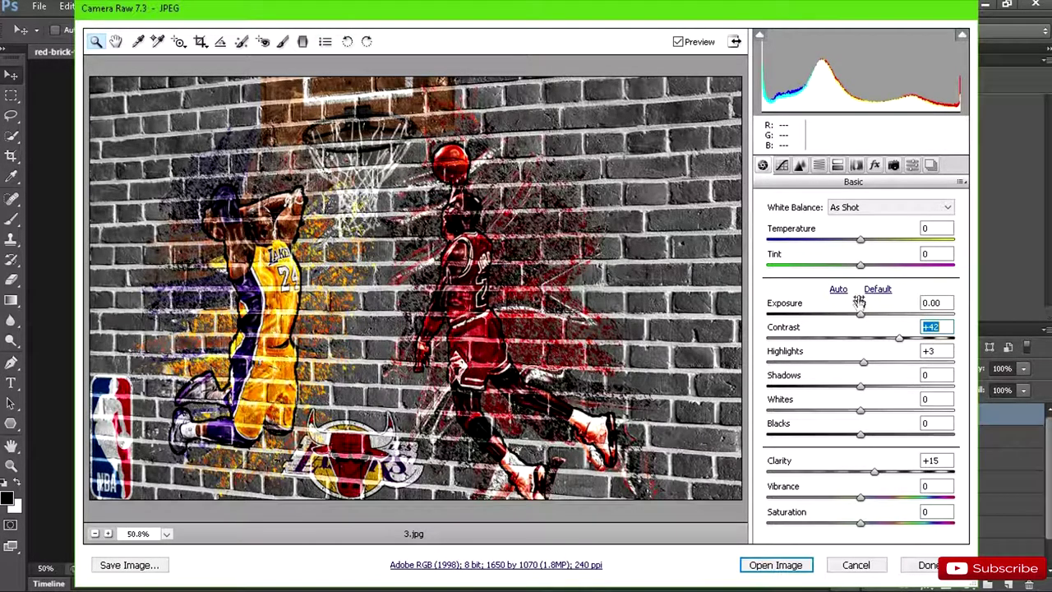
pyautogui.moveTo(860, 313); pyautogui.dragTo(859, 314)
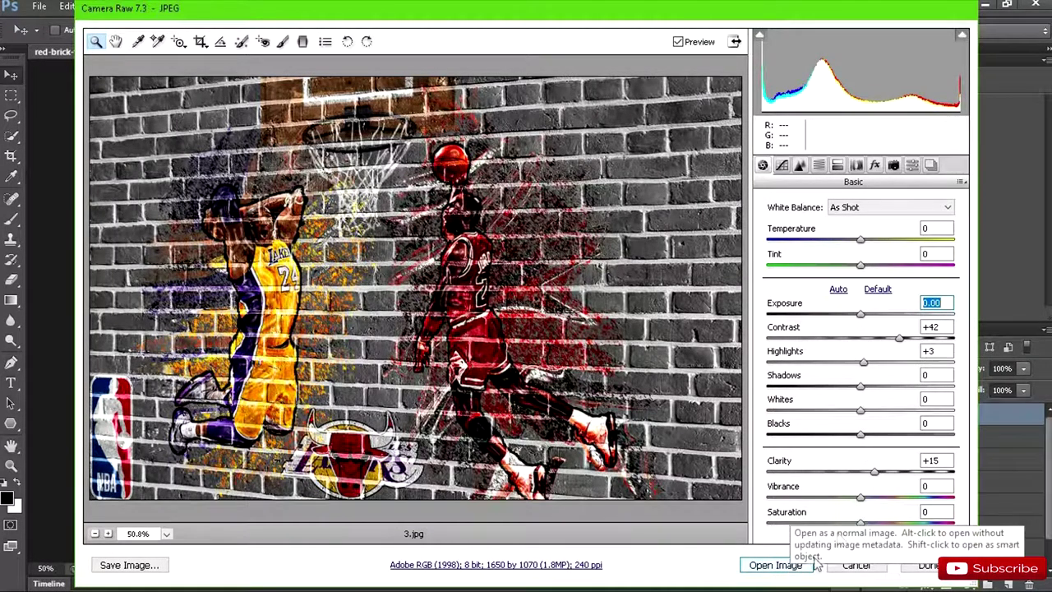
# Set Split Toning highlights to hue 360 with raised saturation, then apply the grade.
pyautogui.click(819, 167)
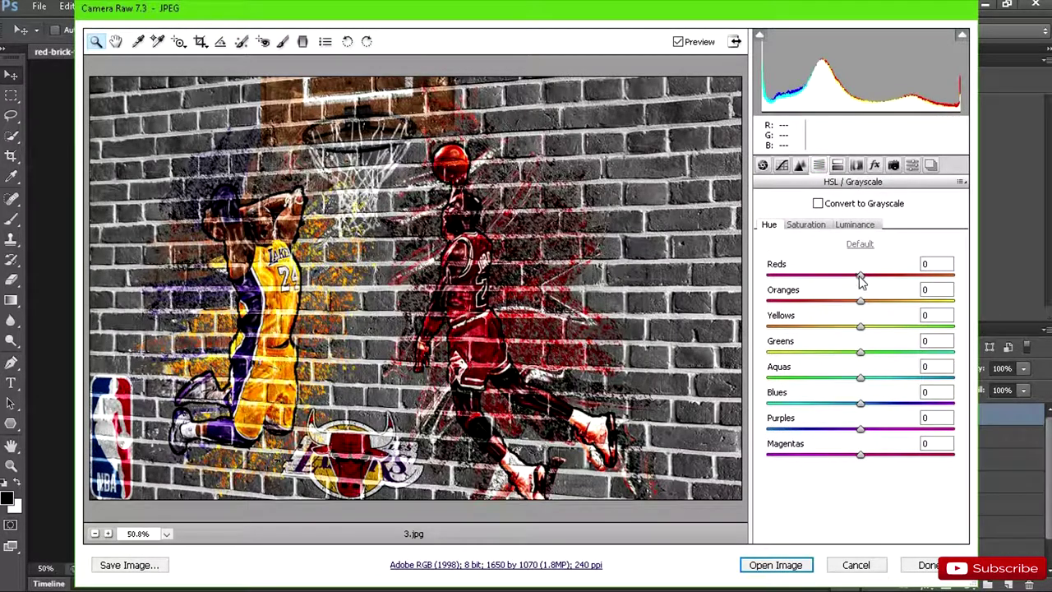
pyautogui.click(838, 166)
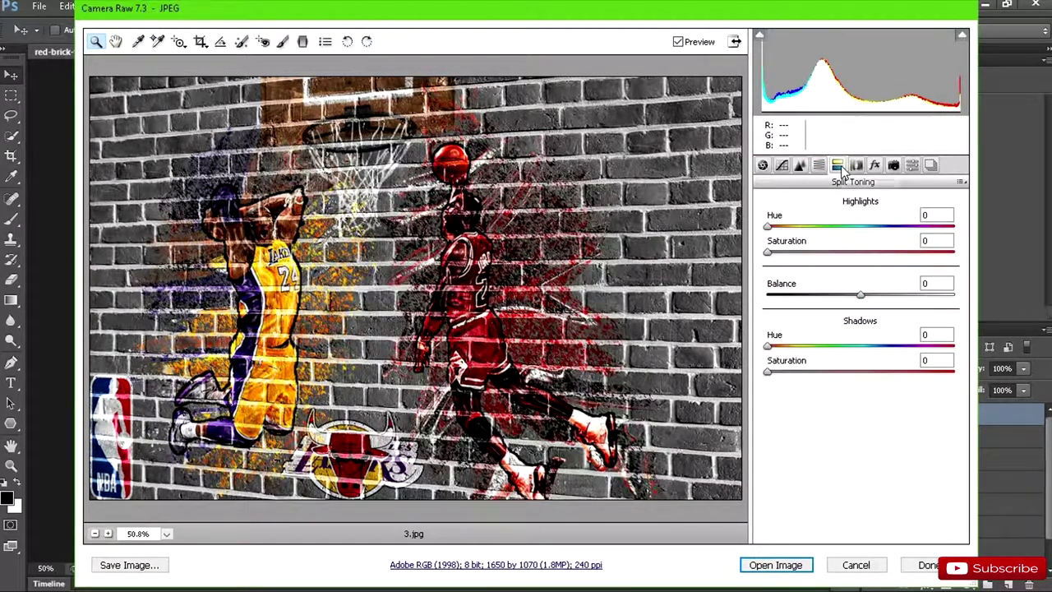
pyautogui.moveTo(769, 227)
pyautogui.mouseDown()
pyautogui.moveTo(945, 229)
pyautogui.moveTo(753, 241)
pyautogui.mouseUp()
pyautogui.write('360')
pyautogui.press('Return')
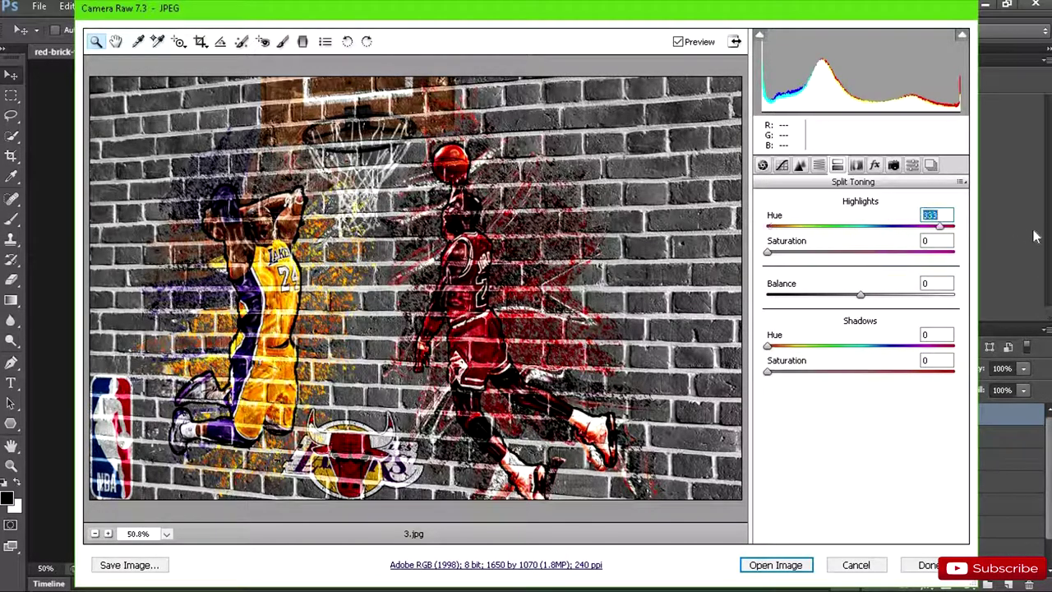
pyautogui.moveTo(768, 253)
pyautogui.mouseDown()
pyautogui.moveTo(834, 253)
pyautogui.moveTo(746, 258)
pyautogui.mouseUp()
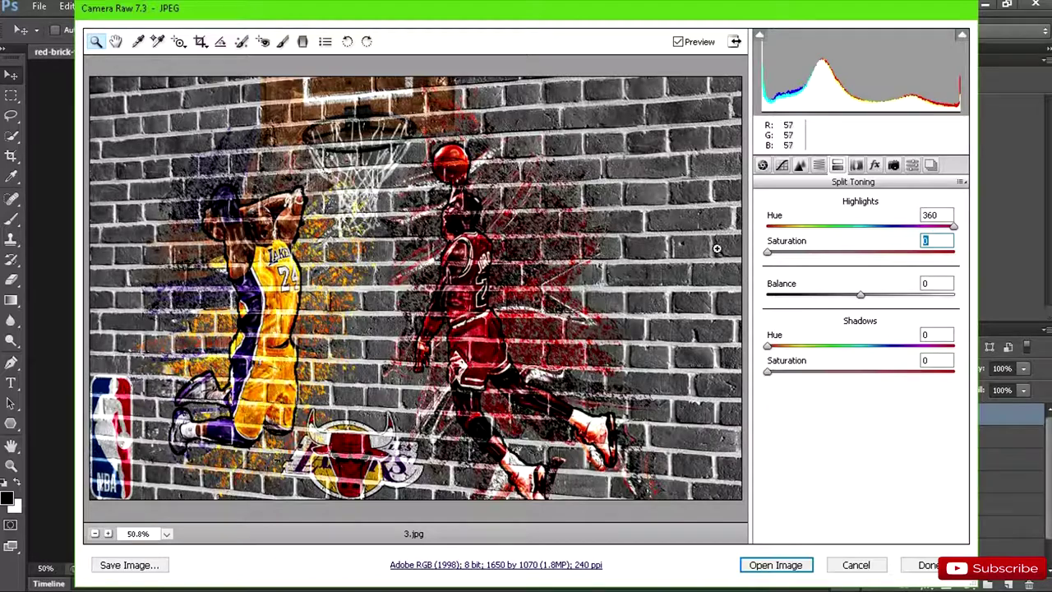
pyautogui.click(775, 565)
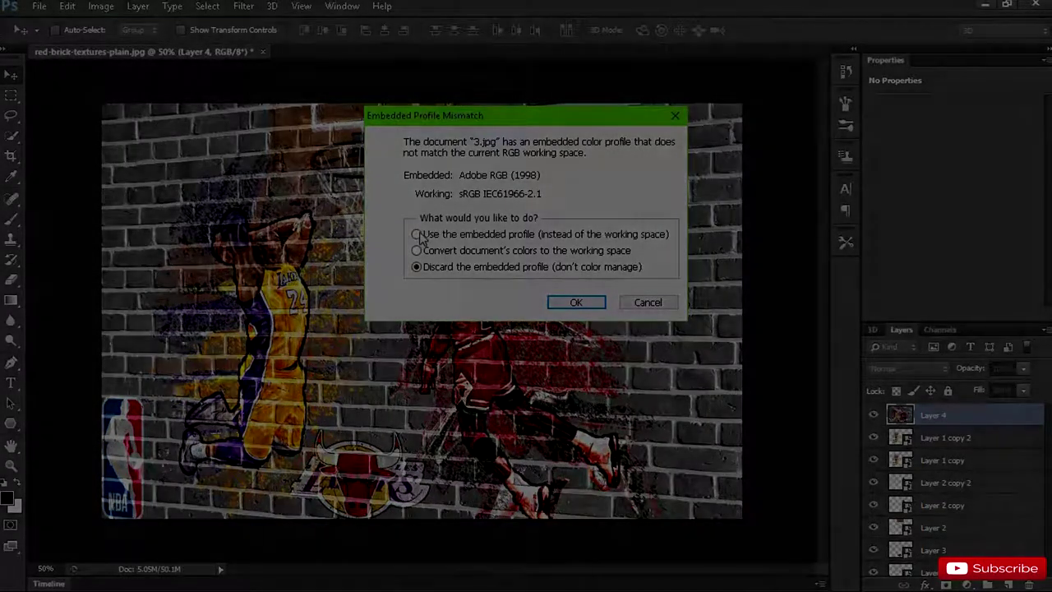
# Keep the embedded Adobe RGB (1998) profile for 3.jpg.
pyautogui.click(417, 234)
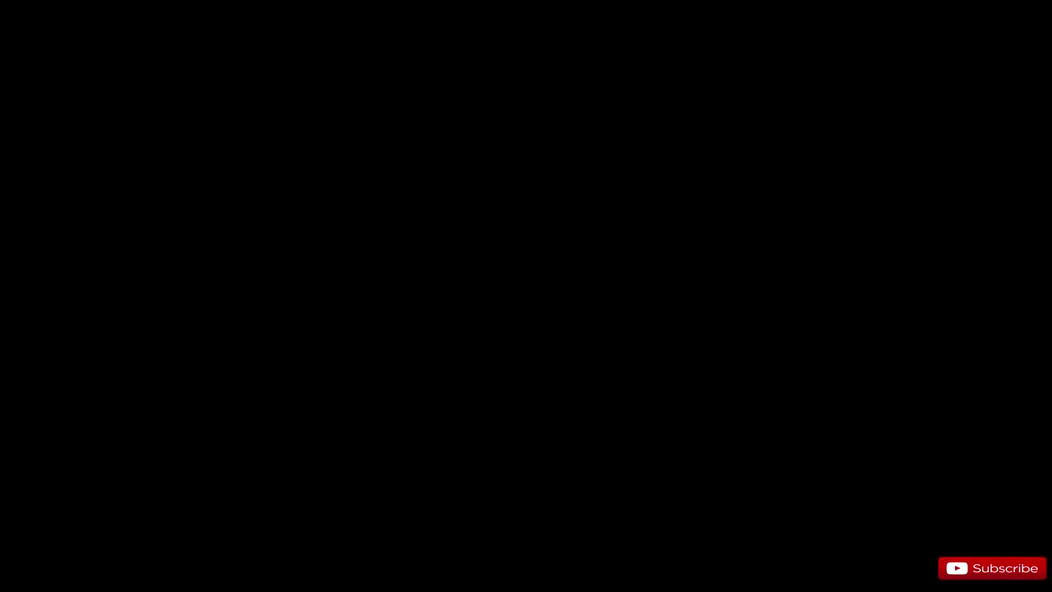